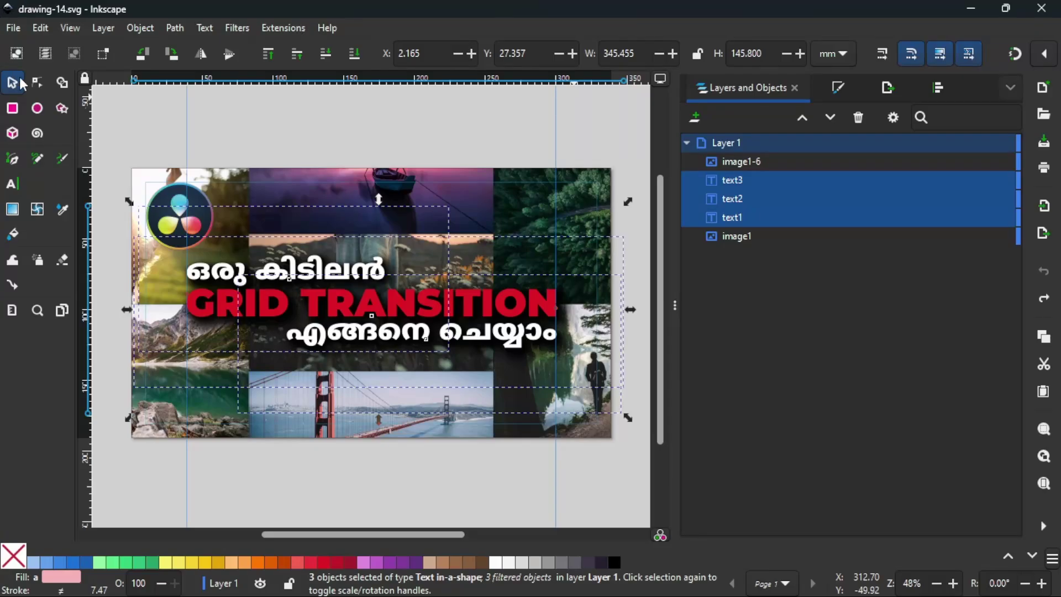
Skew the three title lines upward toward the right and nudge them up slightly
{"action": "left_click", "coordinate": [536, 304]}
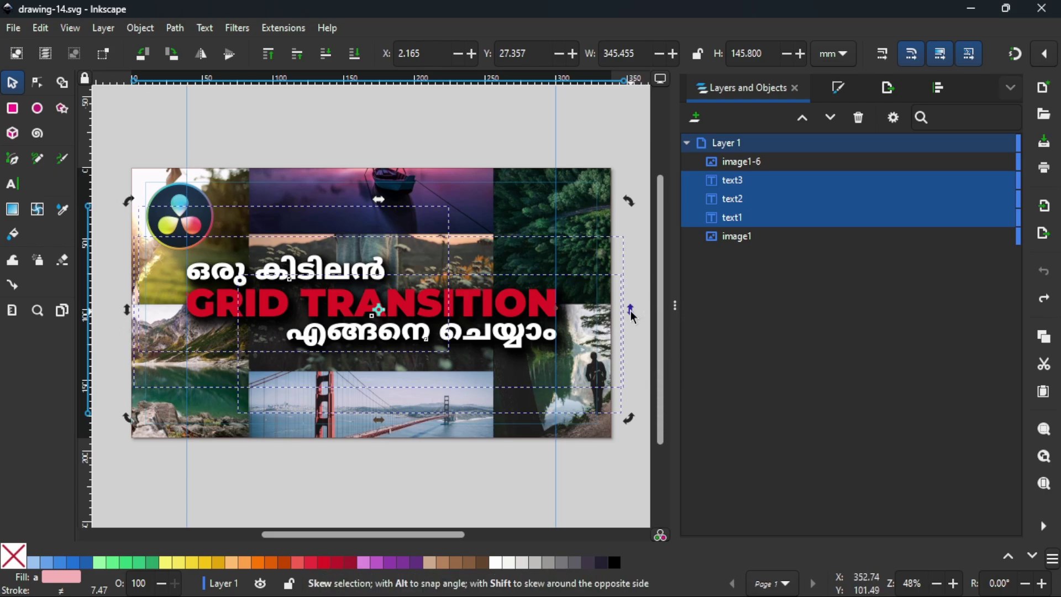
{"action": "left_click_drag", "start_coordinate": [633, 318], "coordinate": [622, 274]}
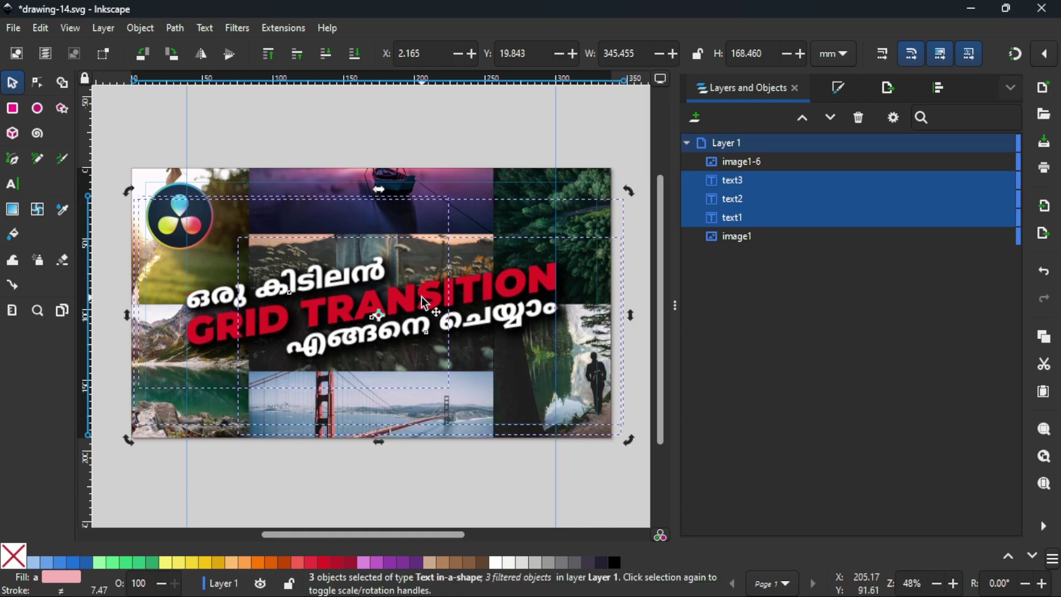
{"action": "left_click_drag", "start_coordinate": [424, 300], "coordinate": [421, 288]}
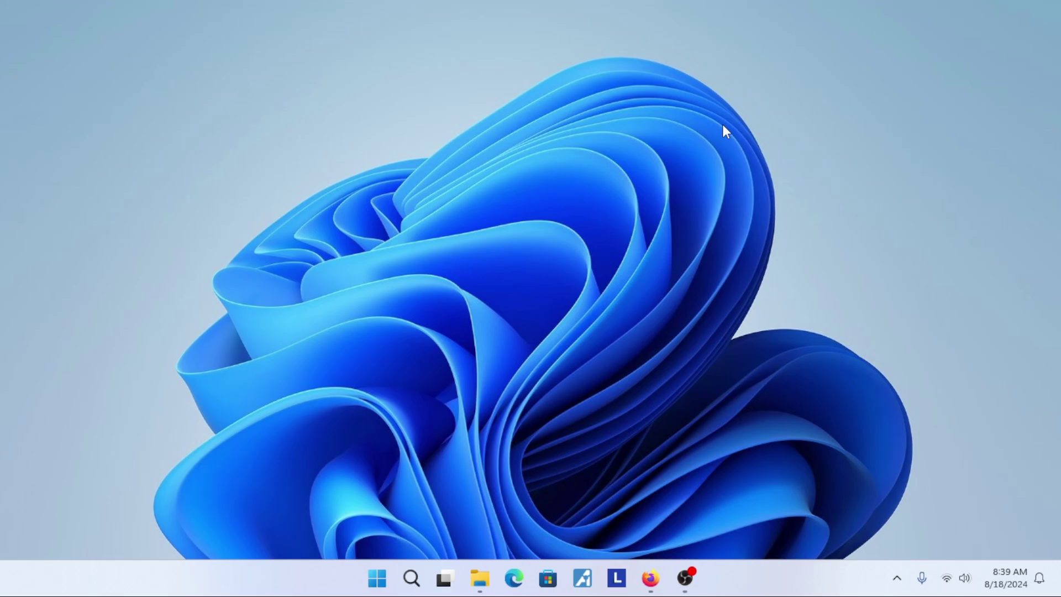
Launch Inkscape from the Start menu for a new blank document and zoom out
{"action": "key", "text": "super"}
{"action": "type", "text": "in"}
{"action": "key", "text": "Return"}
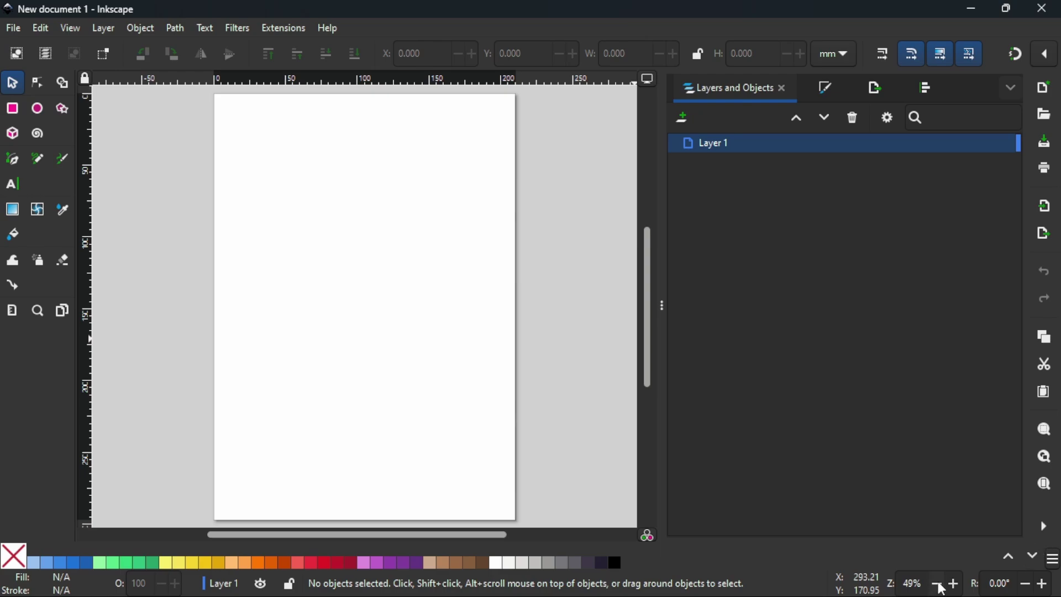
{"action": "left_click", "coordinate": [943, 585]}
{"action": "mouse_move", "coordinate": [204, 107]}
{"action": "left_mouse_down"}
{"action": "mouse_move", "coordinate": [562, 360]}
{"action": "mouse_move", "coordinate": [546, 541]}
{"action": "left_mouse_up"}
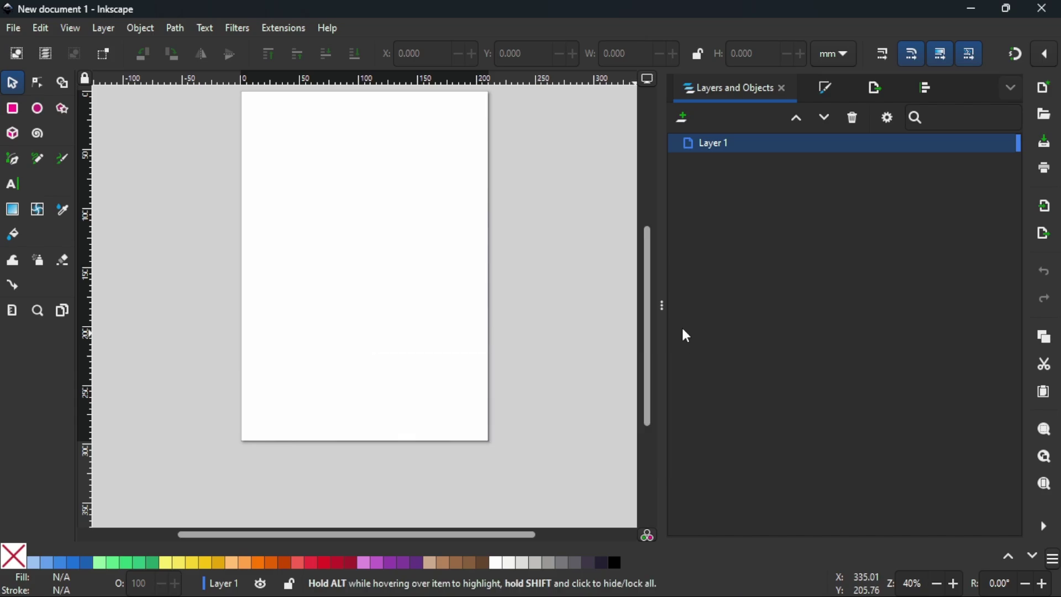
{"action": "left_click", "coordinate": [13, 30]}
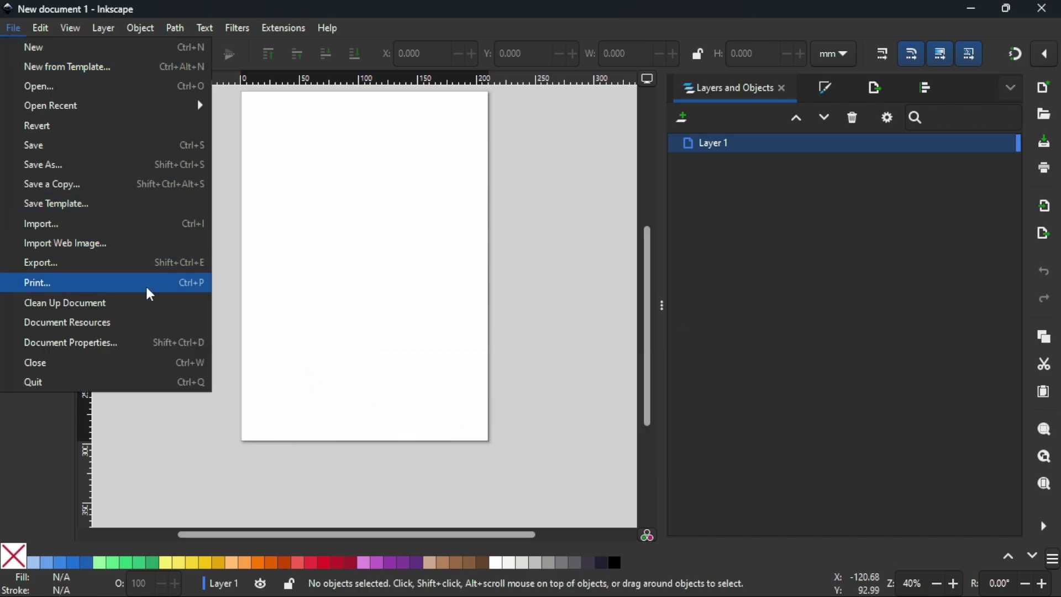
Set the page to Video HD 720p, 1280 × 720 px, in landscape orientation
{"action": "left_click", "coordinate": [122, 343]}
{"action": "left_click", "coordinate": [711, 128]}
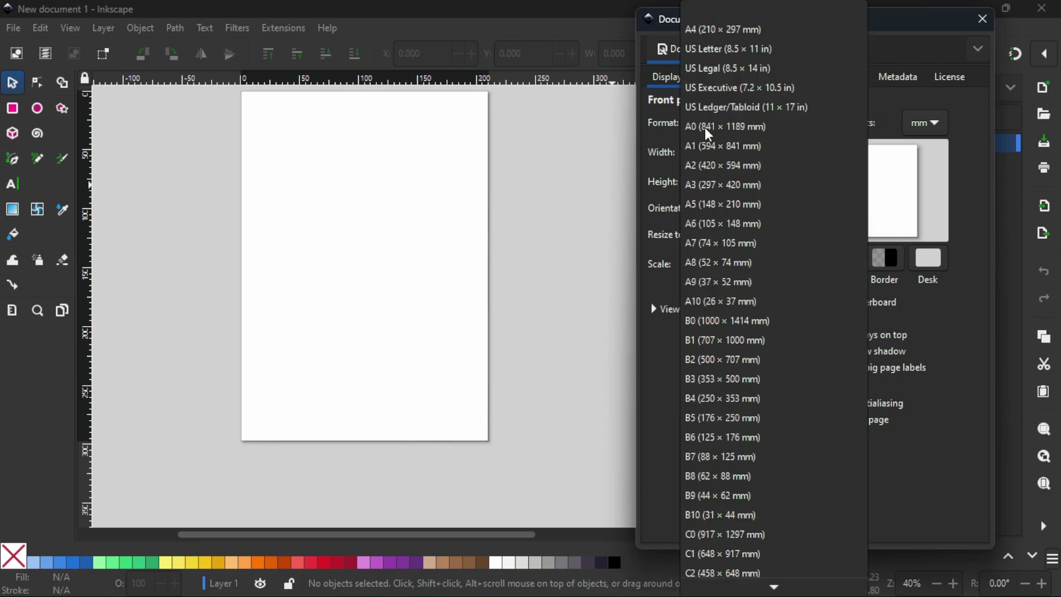
{"action": "scroll", "coordinate": [774, 298], "scroll_direction": "down", "scroll_amount": 5}
{"action": "scroll", "coordinate": [773, 298], "scroll_direction": "down", "scroll_amount": 5}
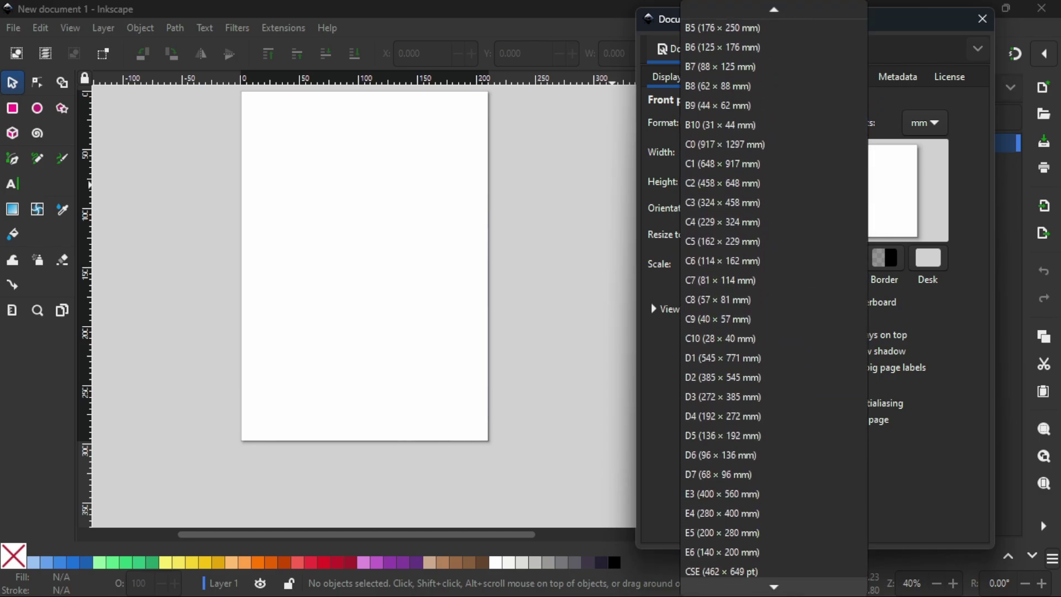
{"action": "scroll", "coordinate": [774, 299], "scroll_direction": "down", "scroll_amount": 5}
{"action": "scroll", "coordinate": [774, 298], "scroll_direction": "down", "scroll_amount": 5}
{"action": "scroll", "coordinate": [774, 299], "scroll_direction": "down", "scroll_amount": 5}
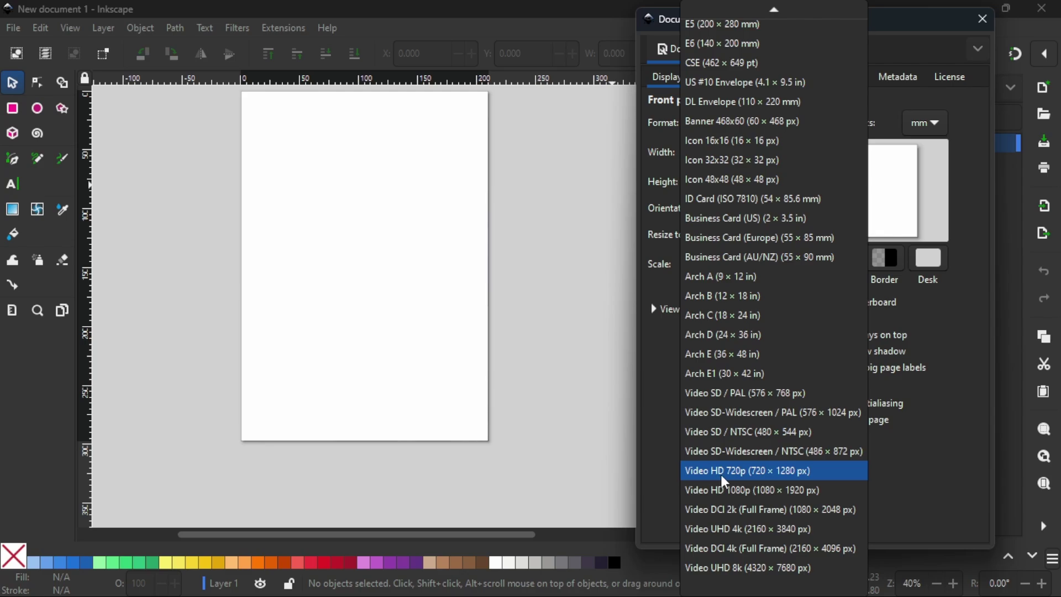
{"action": "left_click", "coordinate": [777, 476]}
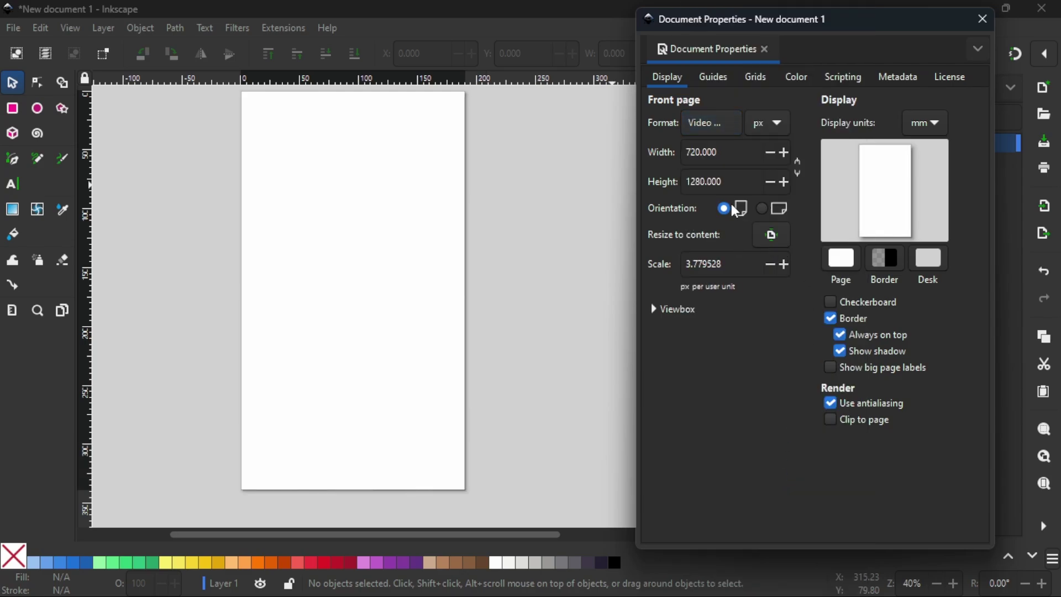
{"action": "left_click", "coordinate": [778, 213]}
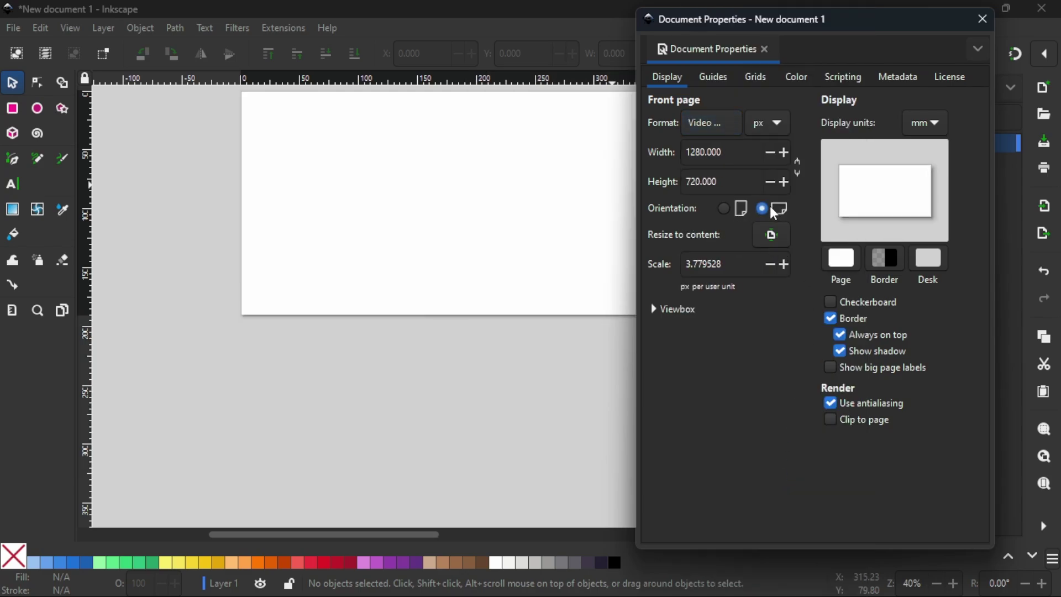
{"action": "left_click", "coordinate": [985, 20]}
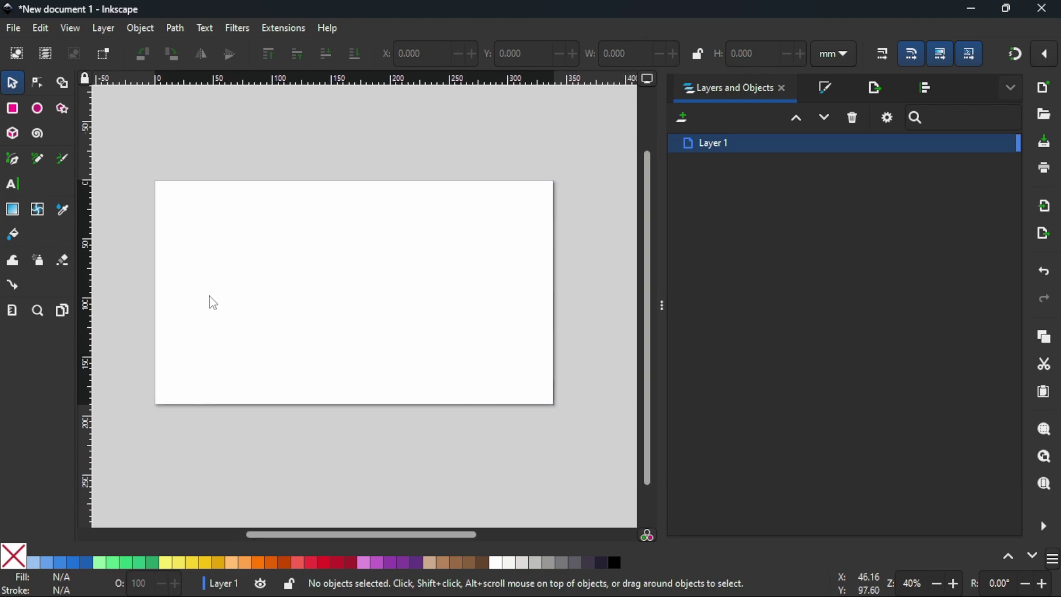
Apply a 10 mm margin to the page with the Pages tool
{"action": "left_click_drag", "start_coordinate": [145, 163], "coordinate": [562, 452]}
{"action": "mouse_move", "coordinate": [166, 193]}
{"action": "left_mouse_down"}
{"action": "mouse_move", "coordinate": [558, 396]}
{"action": "mouse_move", "coordinate": [542, 398]}
{"action": "left_mouse_up"}
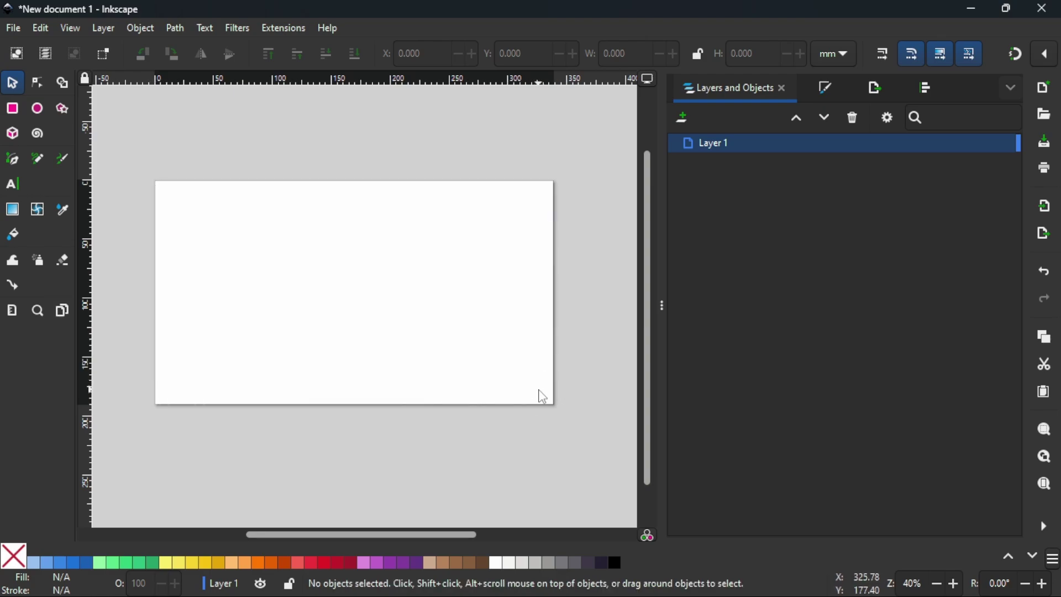
{"action": "left_click", "coordinate": [62, 312]}
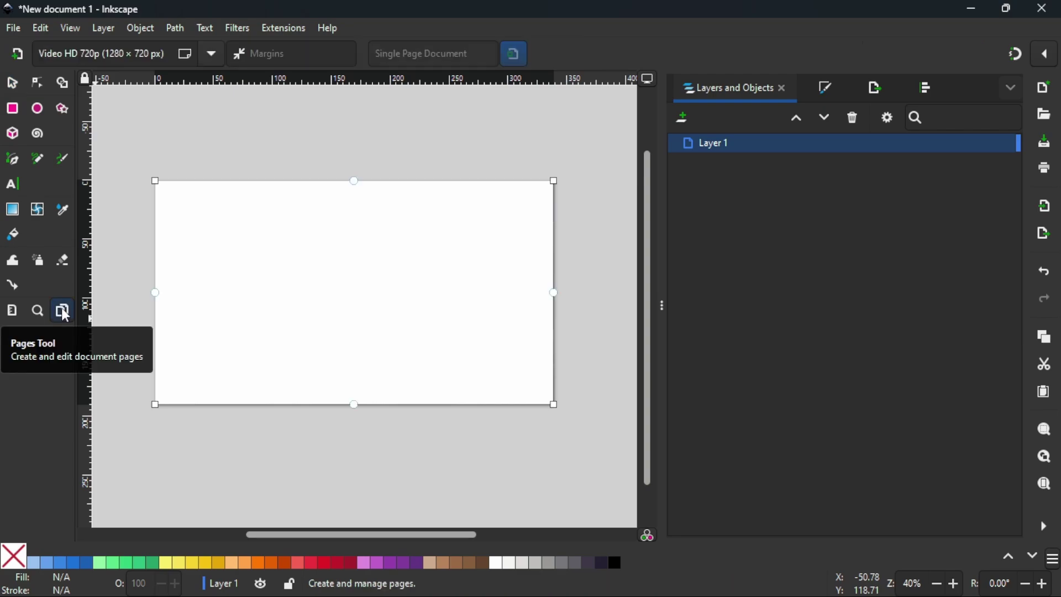
{"action": "left_click", "coordinate": [275, 53]}
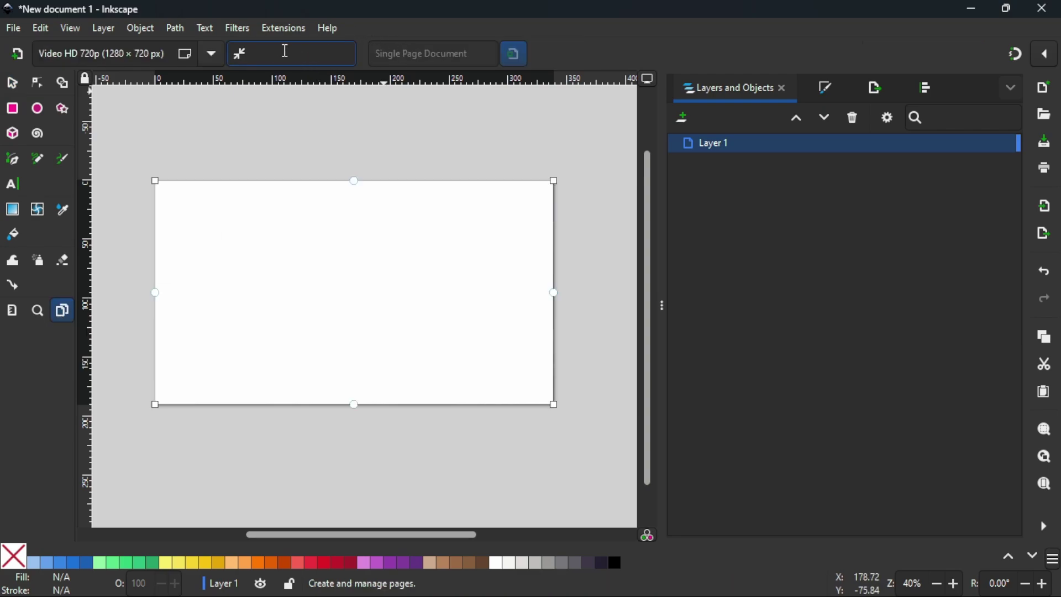
{"action": "type", "text": "10"}
{"action": "key", "text": "Return"}
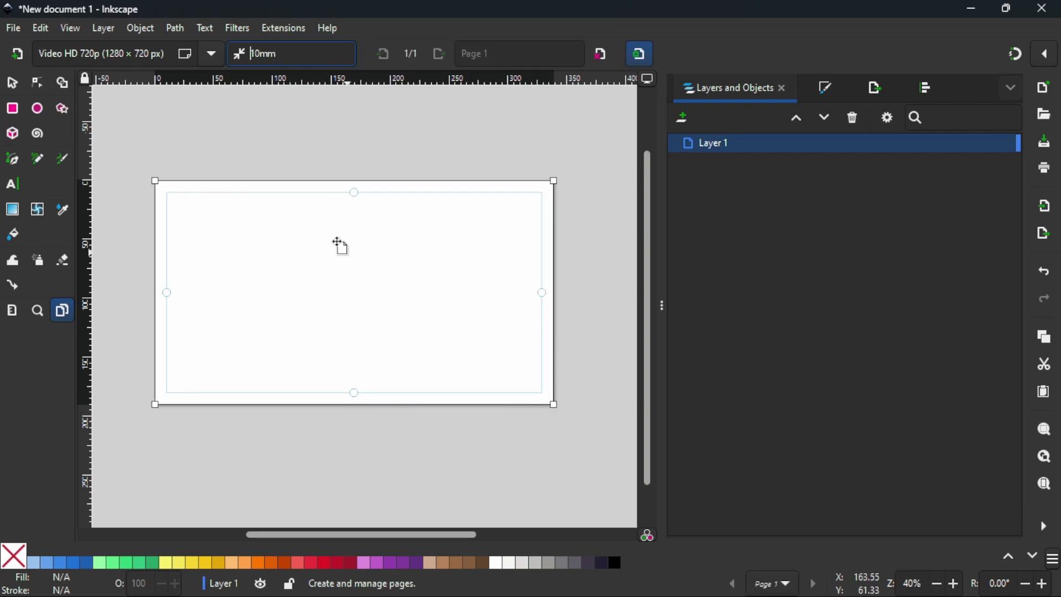
Try a dragged margin and 15 mm, then settle back on 10 mm margins
{"action": "left_click_drag", "start_coordinate": [355, 193], "coordinate": [356, 208]}
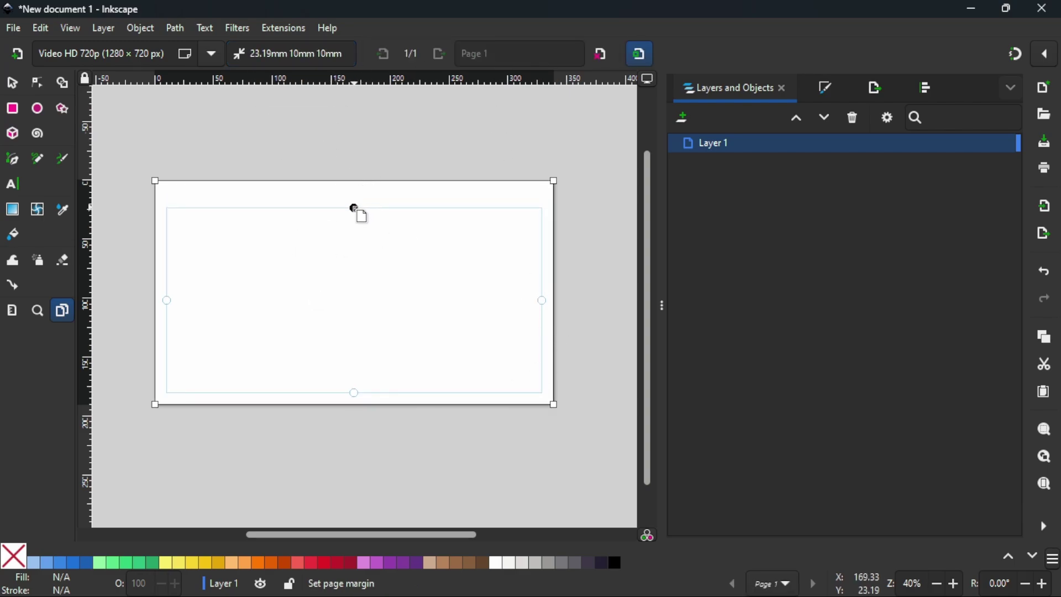
{"action": "key", "text": "ctrl+z"}
{"action": "key", "text": "ctrl+z"}
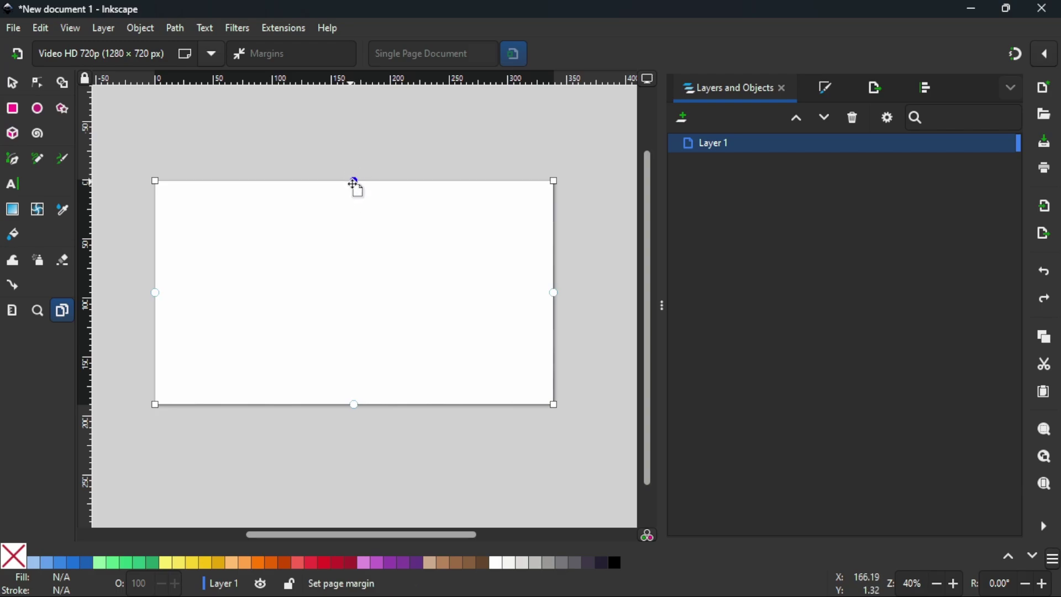
{"action": "left_click", "coordinate": [289, 50]}
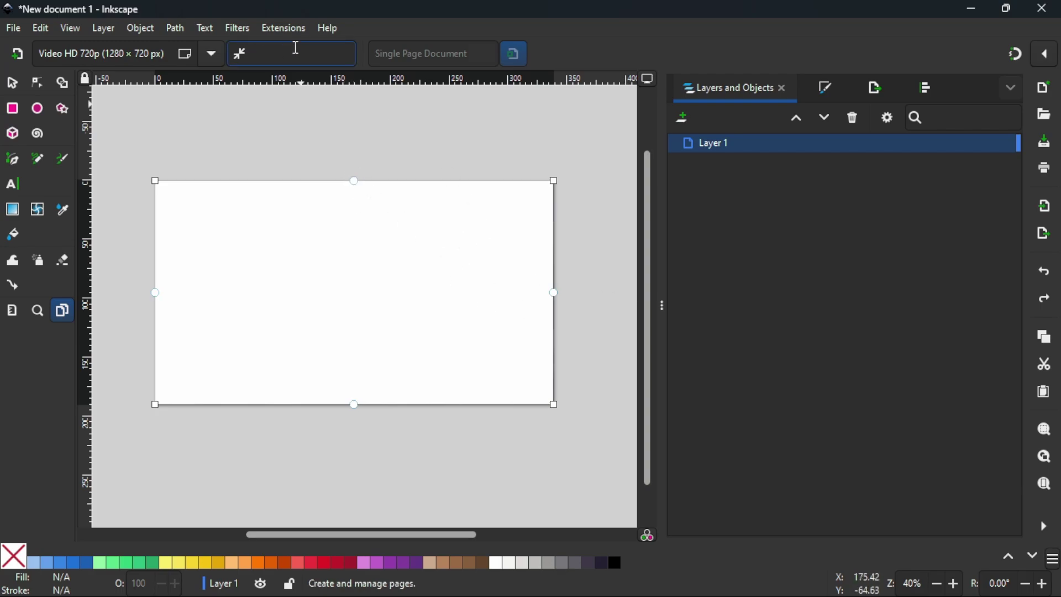
{"action": "type", "text": "15"}
{"action": "key", "text": "Return"}
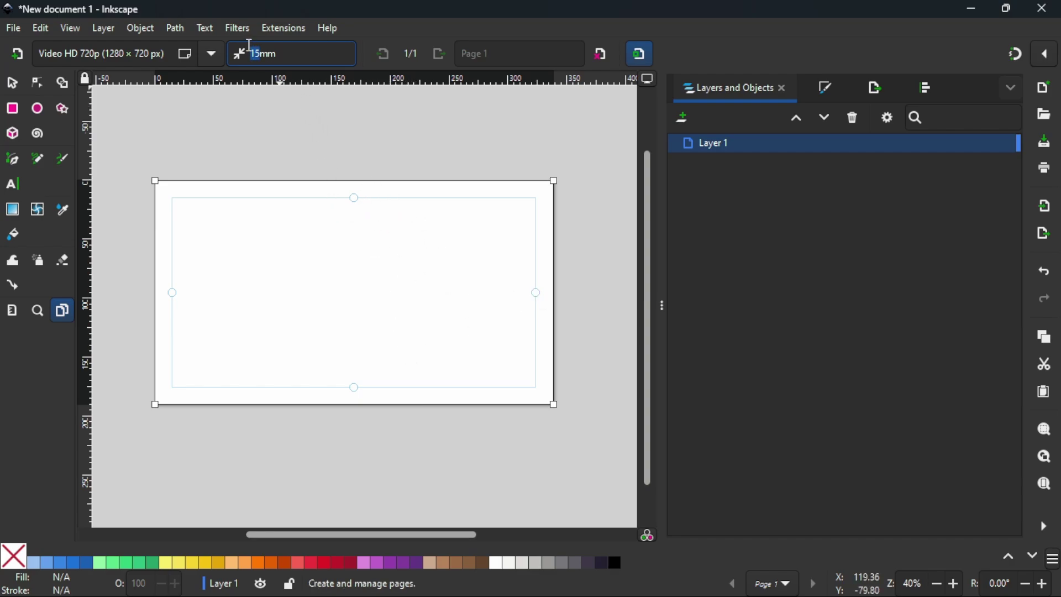
{"action": "type", "text": "10"}
{"action": "key", "text": "Return"}
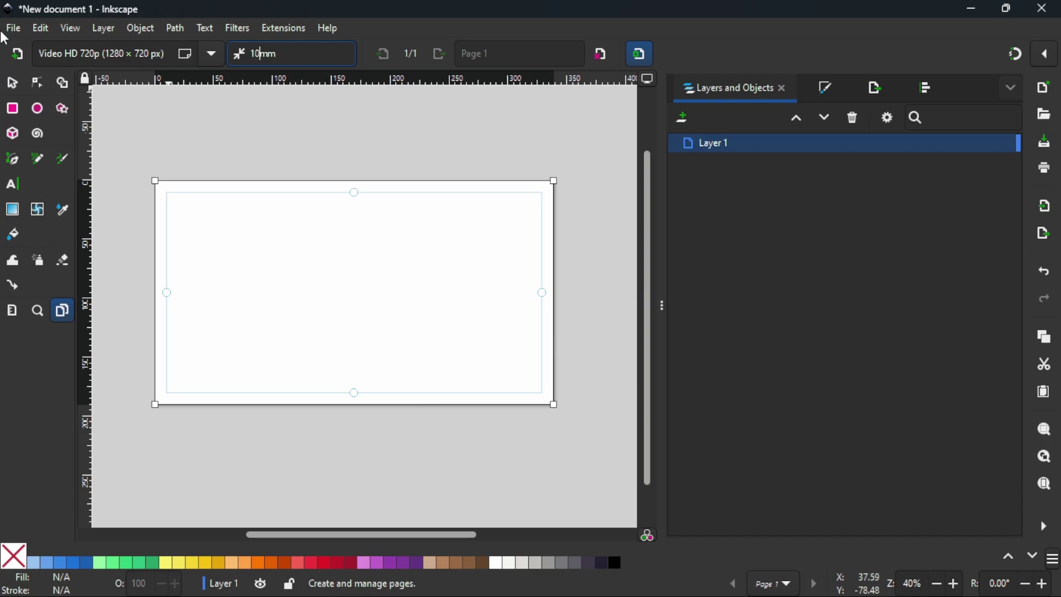
{"action": "left_click", "coordinate": [13, 83]}
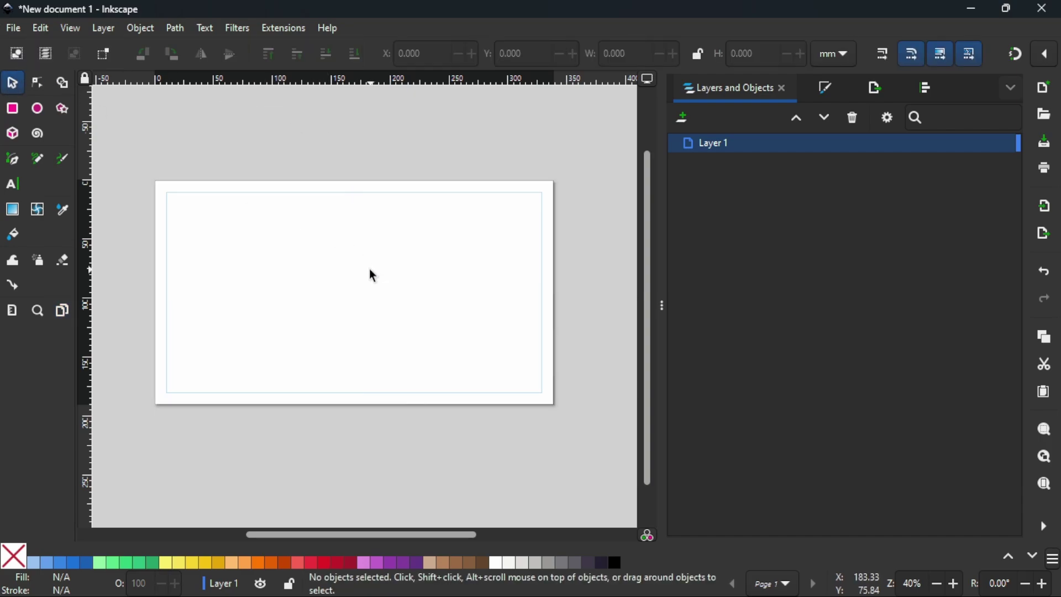
Drag the grid transition collage from Downloads onto the canvas and import it embedded
{"action": "left_click_drag", "start_coordinate": [145, 160], "coordinate": [605, 457]}
{"action": "mouse_move", "coordinate": [498, 592]}
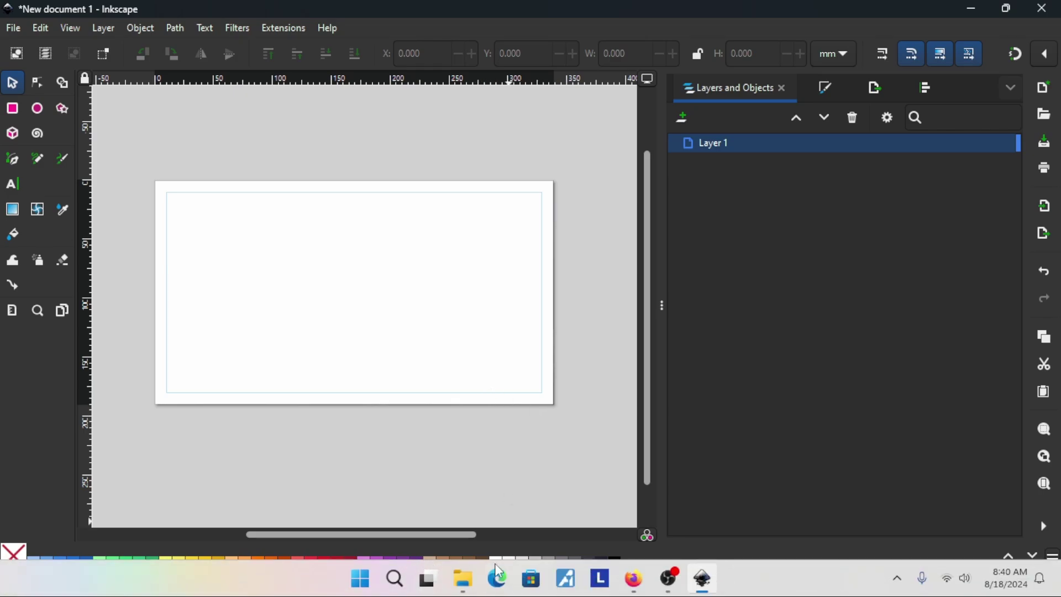
{"action": "left_click", "coordinate": [466, 585]}
{"action": "mouse_move", "coordinate": [366, 117]}
{"action": "left_mouse_down"}
{"action": "mouse_move", "coordinate": [710, 139]}
{"action": "mouse_move", "coordinate": [902, 190]}
{"action": "left_mouse_up"}
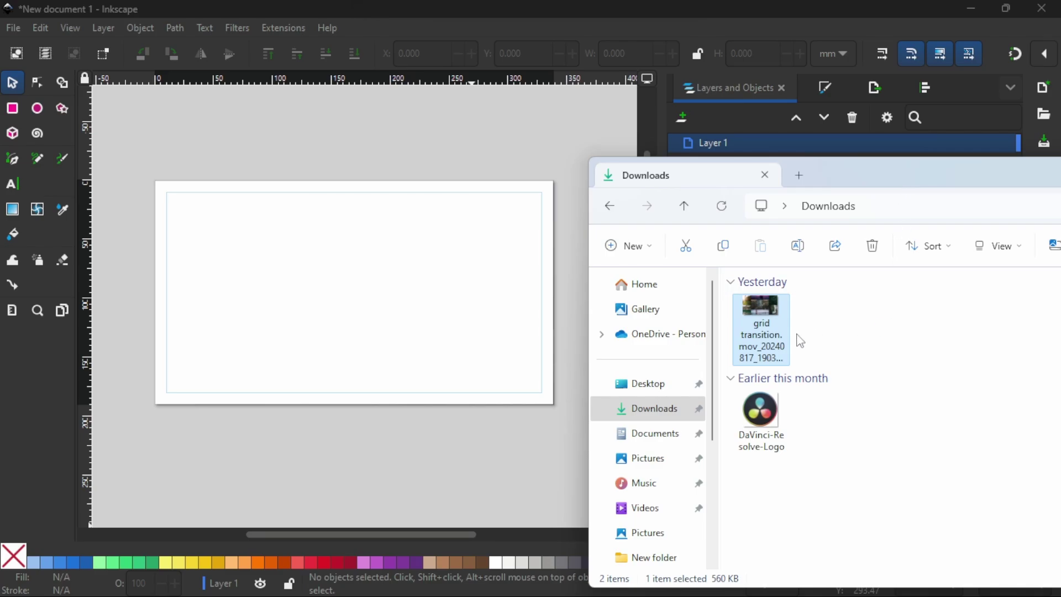
{"action": "left_click_drag", "start_coordinate": [770, 333], "coordinate": [292, 315]}
{"action": "left_click", "coordinate": [323, 296]}
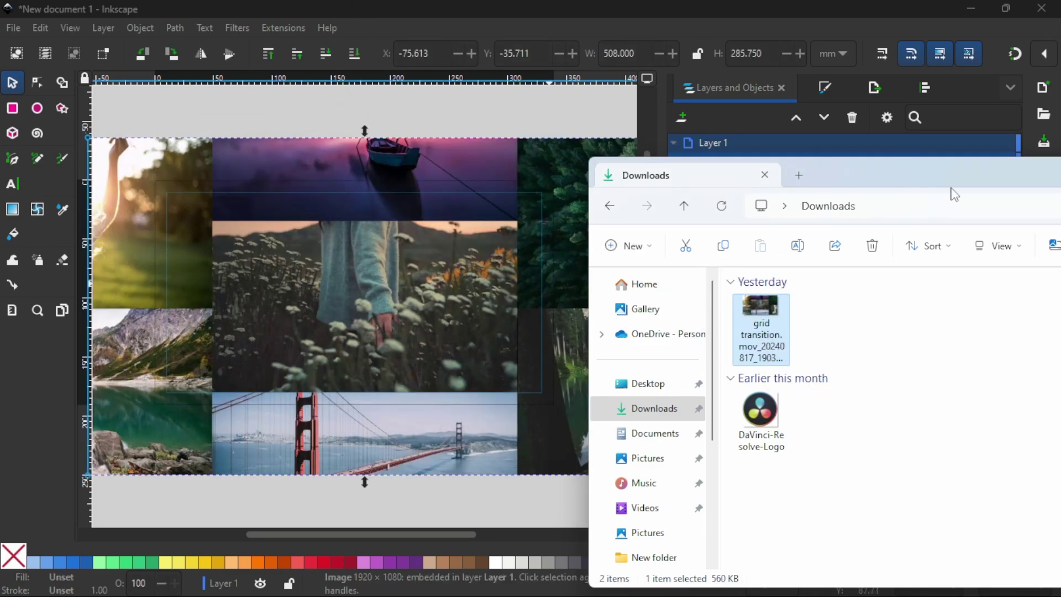
{"action": "left_click_drag", "start_coordinate": [976, 189], "coordinate": [717, 253]}
{"action": "left_click", "coordinate": [682, 237]}
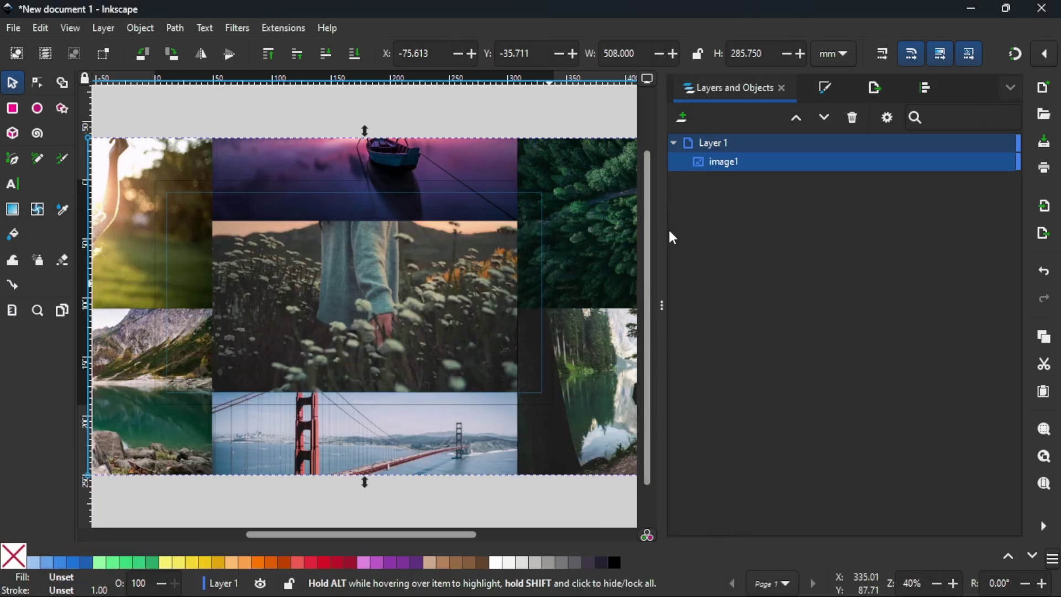
{"action": "left_click", "coordinate": [552, 118]}
{"action": "left_click", "coordinate": [581, 185]}
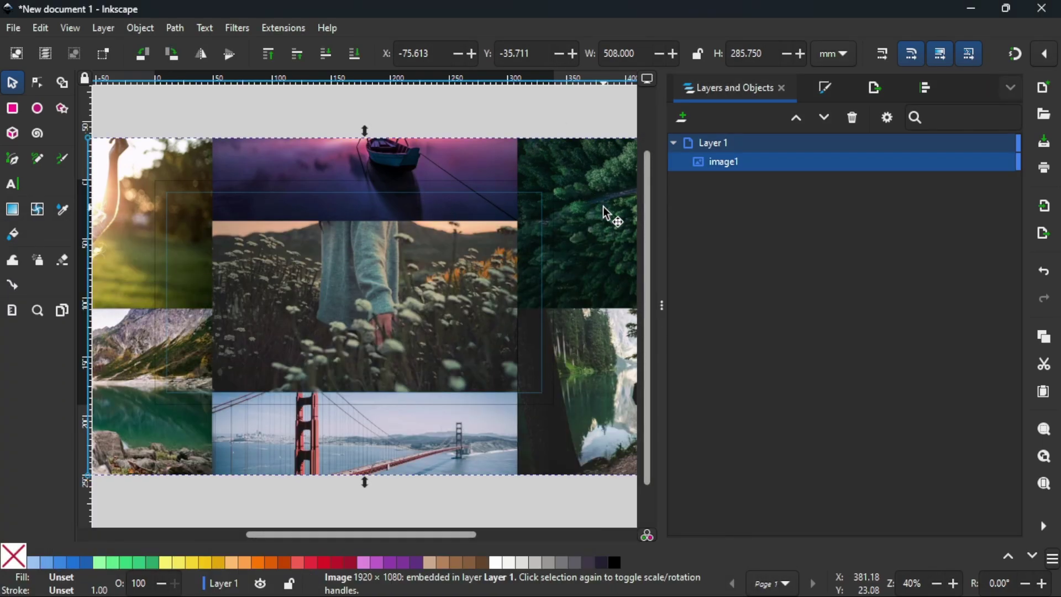
{"action": "left_click", "coordinate": [935, 585]}
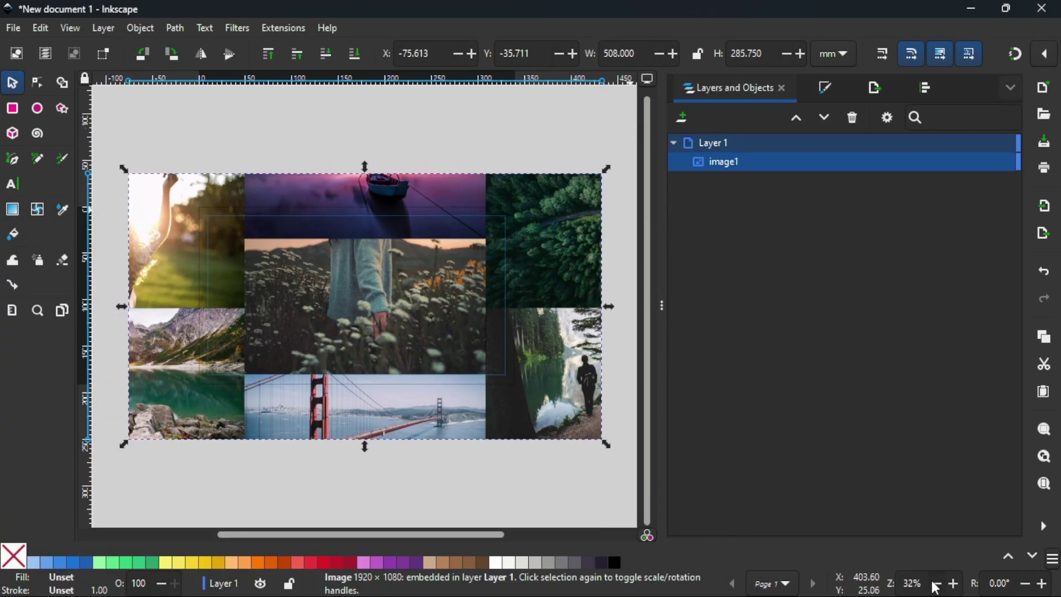
Enable snapping and snap the collage to the page's top-left corner at 0, 0
{"action": "left_click", "coordinate": [936, 585]}
{"action": "mouse_move", "coordinate": [422, 315]}
{"action": "left_mouse_down"}
{"action": "mouse_move", "coordinate": [507, 212]}
{"action": "mouse_move", "coordinate": [391, 310]}
{"action": "mouse_move", "coordinate": [492, 310]}
{"action": "left_mouse_up"}
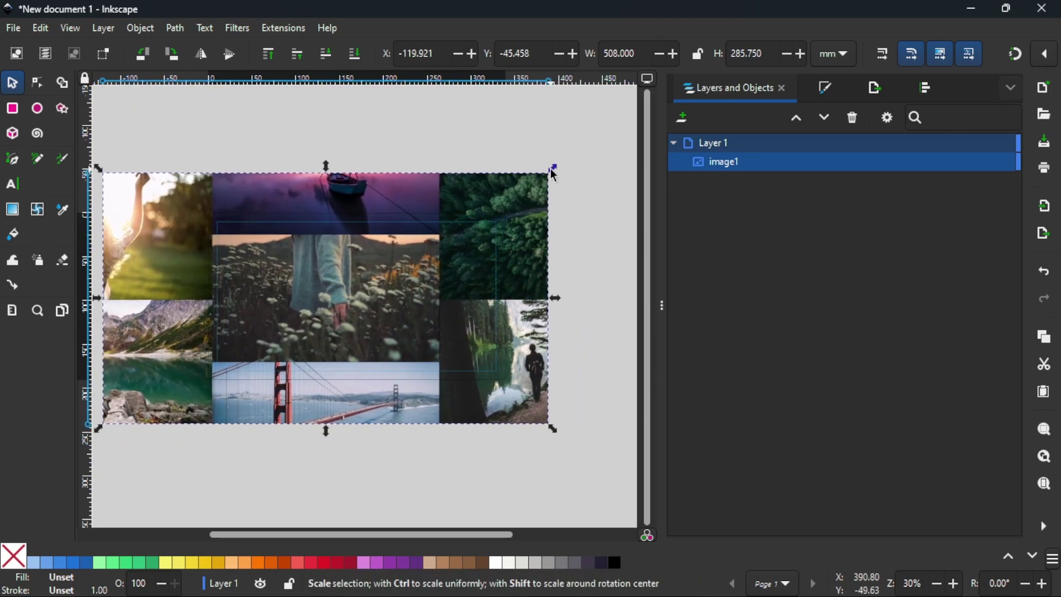
{"action": "left_click", "coordinate": [1014, 55]}
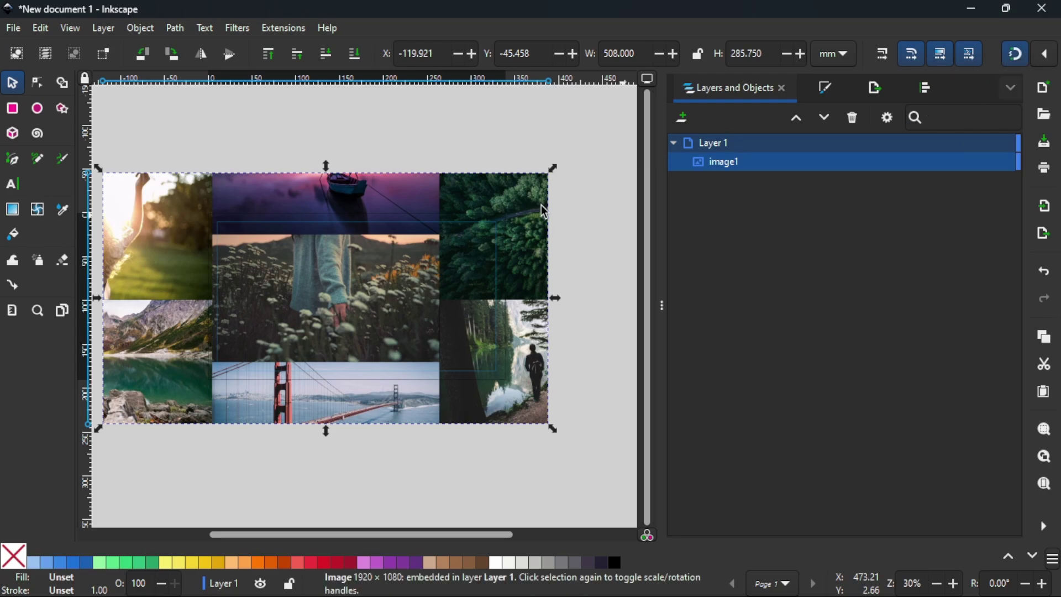
{"action": "left_click_drag", "start_coordinate": [532, 193], "coordinate": [494, 208]}
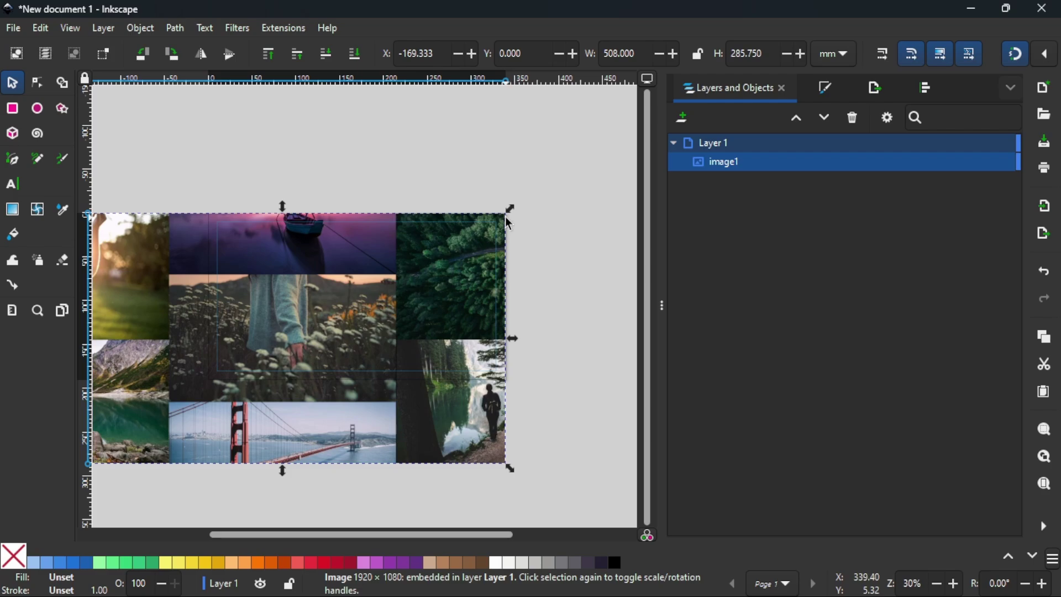
Scale the collage proportionally down to 338.667 × 190.5 mm, then deselect it
{"action": "scroll", "coordinate": [149, 470], "scroll_direction": "left", "scroll_amount": 3}
{"action": "scroll", "coordinate": [149, 470], "scroll_direction": "down", "scroll_amount": 2}
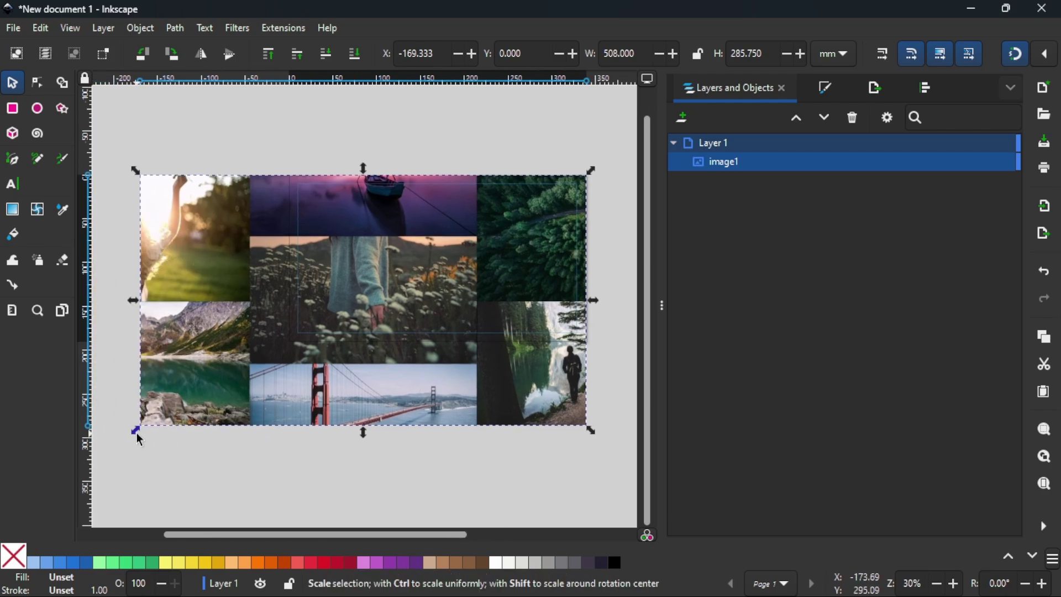
{"action": "left_click_drag", "start_coordinate": [137, 436], "coordinate": [280, 369]}
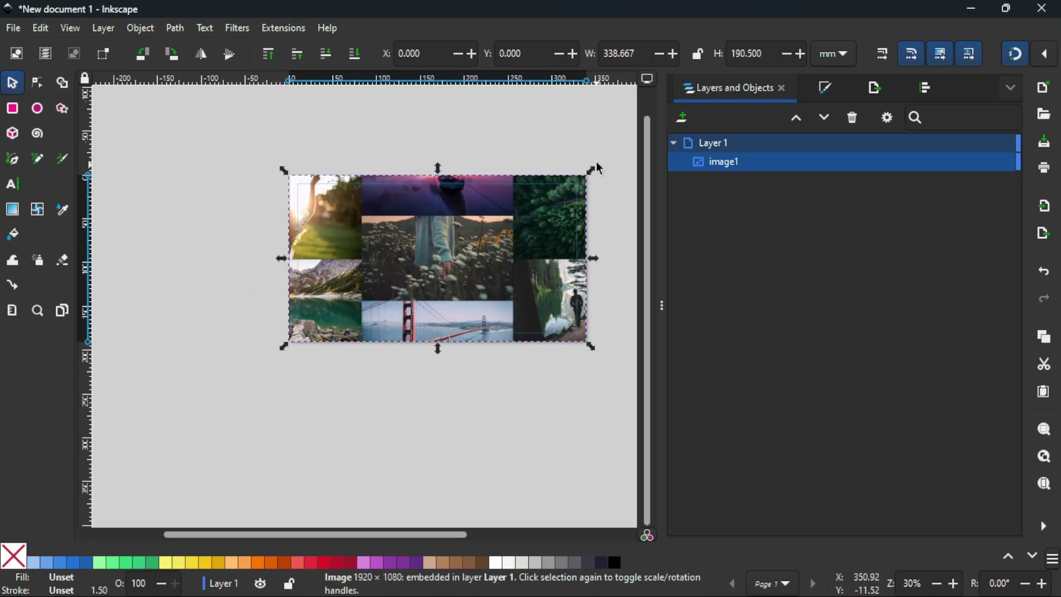
{"action": "scroll", "coordinate": [332, 423], "scroll_direction": "right", "scroll_amount": 4}
{"action": "scroll", "coordinate": [332, 423], "scroll_direction": "up", "scroll_amount": 1}
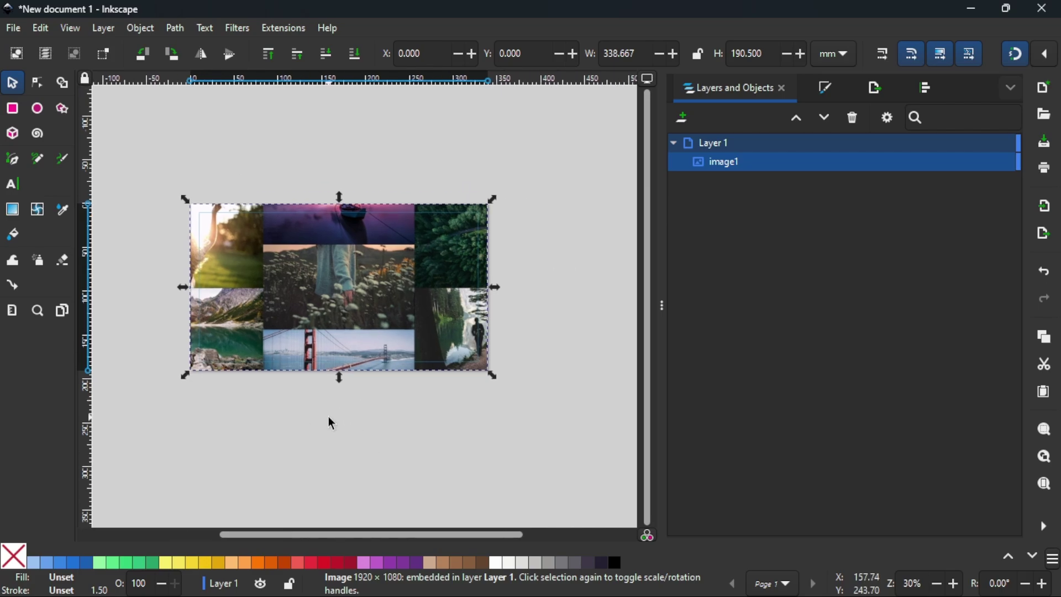
{"action": "scroll", "coordinate": [943, 587], "scroll_direction": "up", "scroll_amount": 2}
{"action": "scroll", "coordinate": [955, 585], "scroll_direction": "up", "scroll_amount": 3}
{"action": "scroll", "coordinate": [956, 585], "scroll_direction": "up", "scroll_amount": 1}
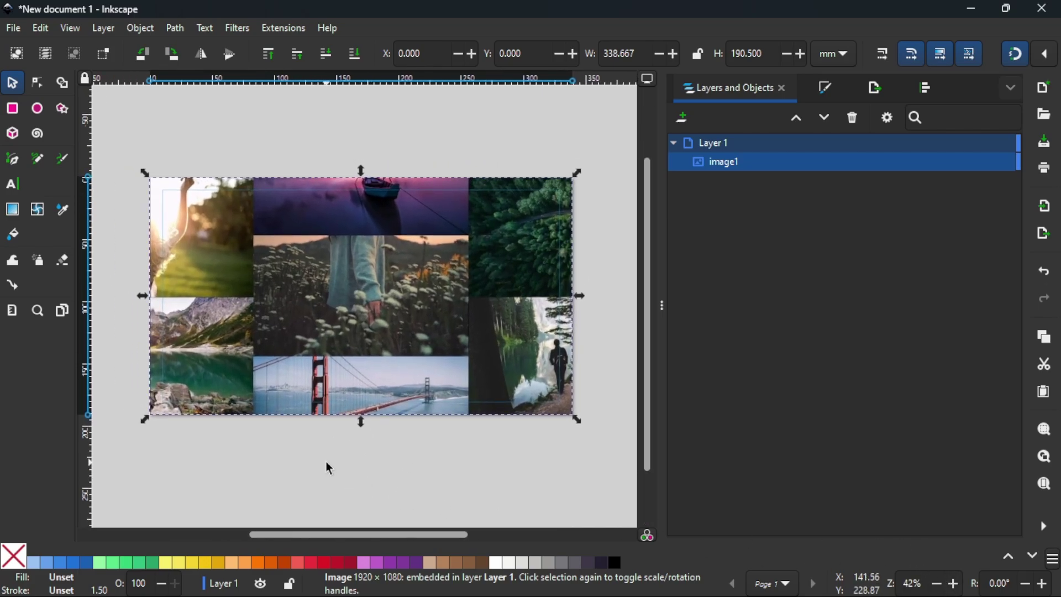
{"action": "left_click", "coordinate": [327, 463]}
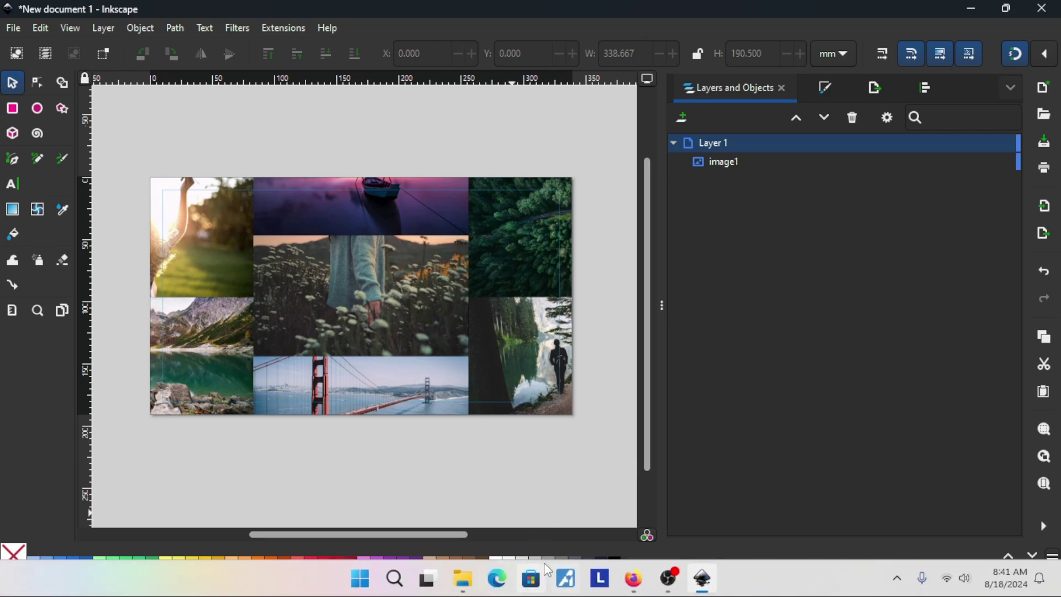
Select the Malayalam line ഒരു കിടിലൻ in Google Input Tools in Firefox
{"action": "left_click", "coordinate": [633, 577]}
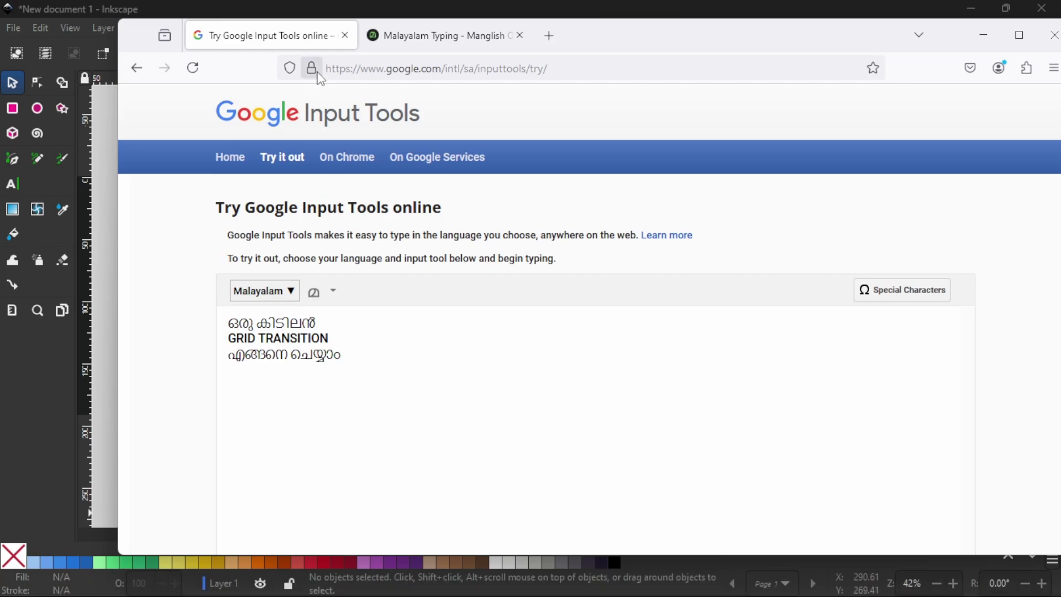
{"action": "left_click", "coordinate": [401, 35]}
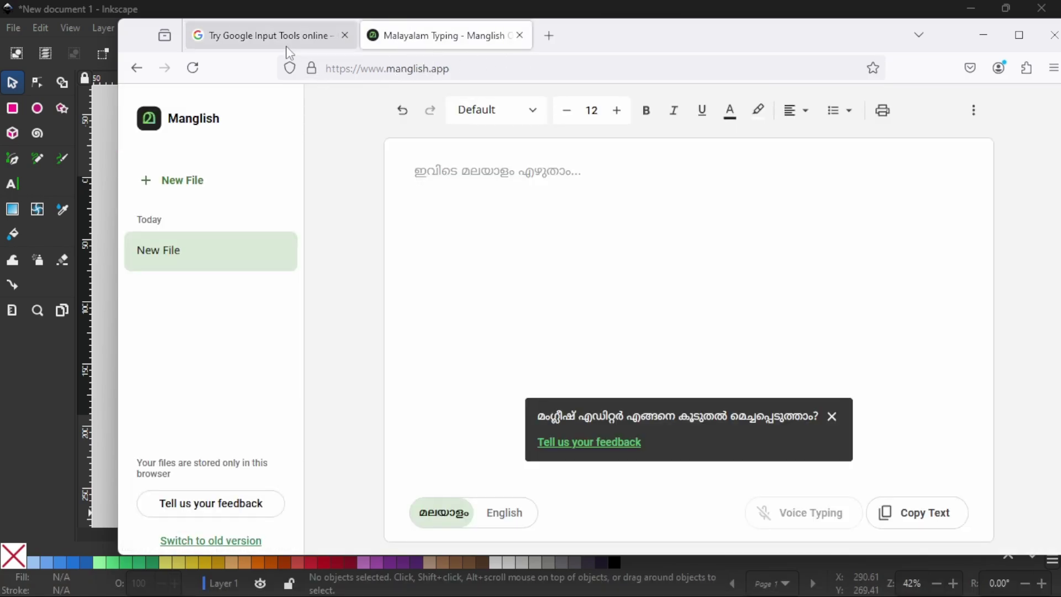
{"action": "left_click", "coordinate": [266, 35]}
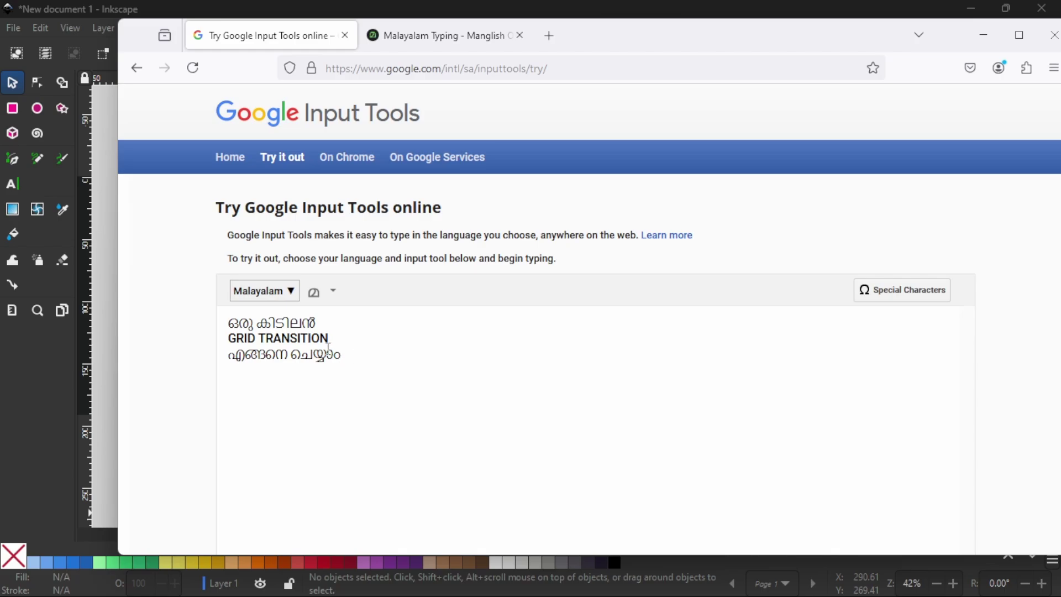
{"action": "left_click_drag", "start_coordinate": [322, 323], "coordinate": [220, 323]}
{"action": "key", "text": "ctrl+c"}
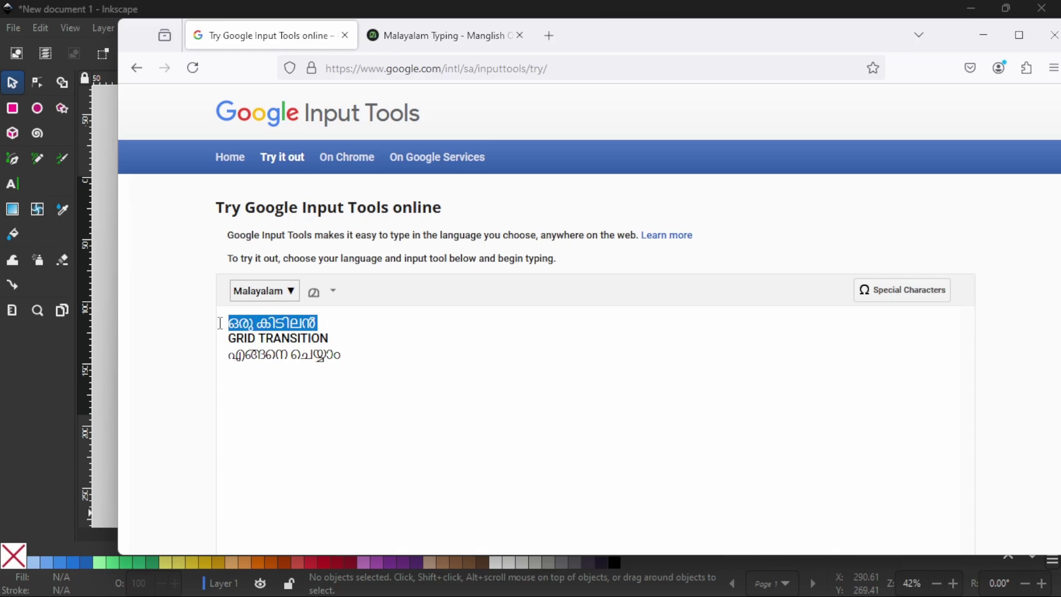
{"action": "left_click", "coordinate": [101, 8]}
Paste ഒരു കിടിലൻ into a text frame over the collage and colour it white
{"action": "left_click", "coordinate": [12, 184]}
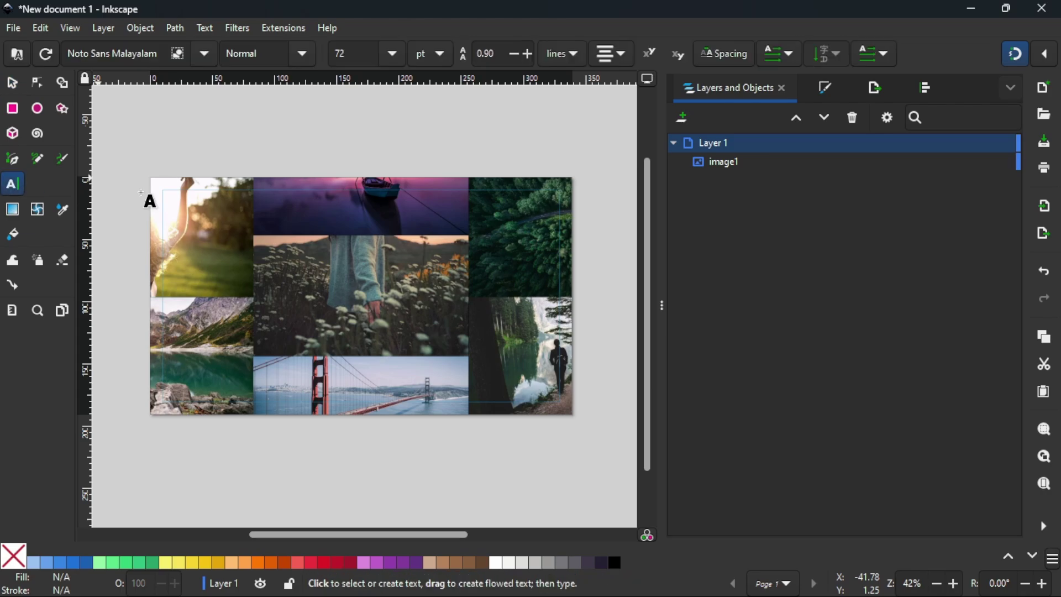
{"action": "left_click_drag", "start_coordinate": [227, 250], "coordinate": [524, 327]}
{"action": "key", "text": "ctrl+v"}
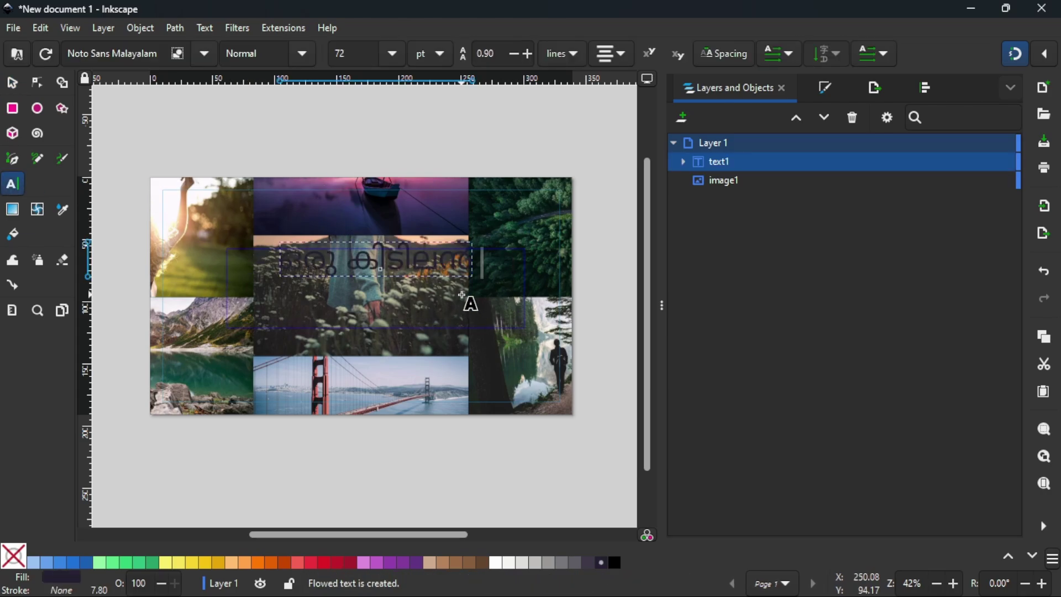
{"action": "left_click", "coordinate": [14, 84]}
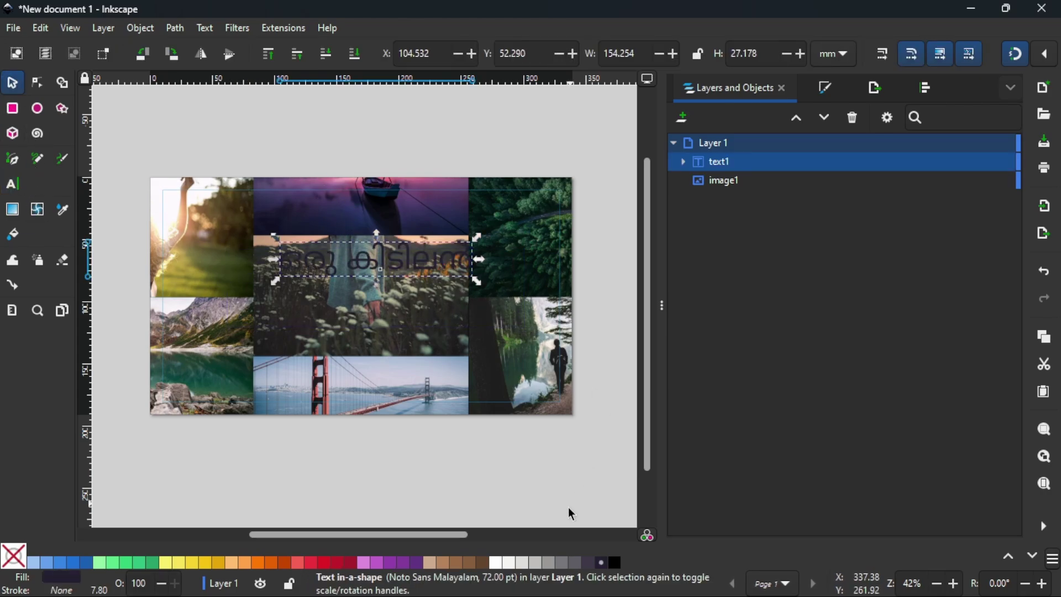
{"action": "left_click", "coordinate": [496, 562]}
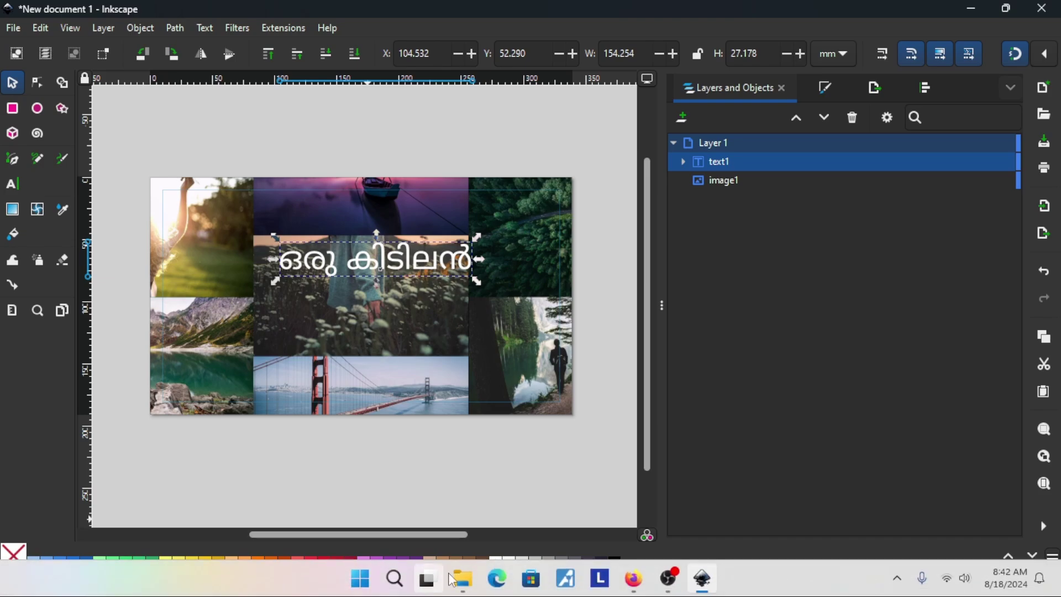
Copy GRID TRANSITION from the browser and paste it into a frame below
{"action": "left_click", "coordinate": [632, 588]}
{"action": "left_click_drag", "start_coordinate": [362, 340], "coordinate": [213, 339]}
{"action": "key", "text": "ctrl+c"}
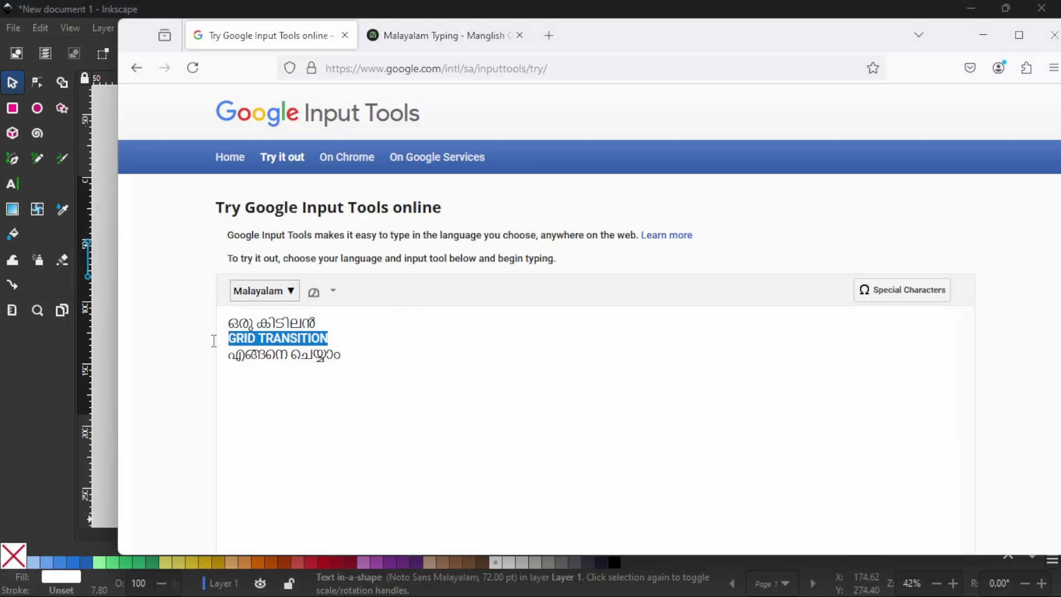
{"action": "left_click", "coordinate": [89, 83]}
{"action": "left_click", "coordinate": [9, 189]}
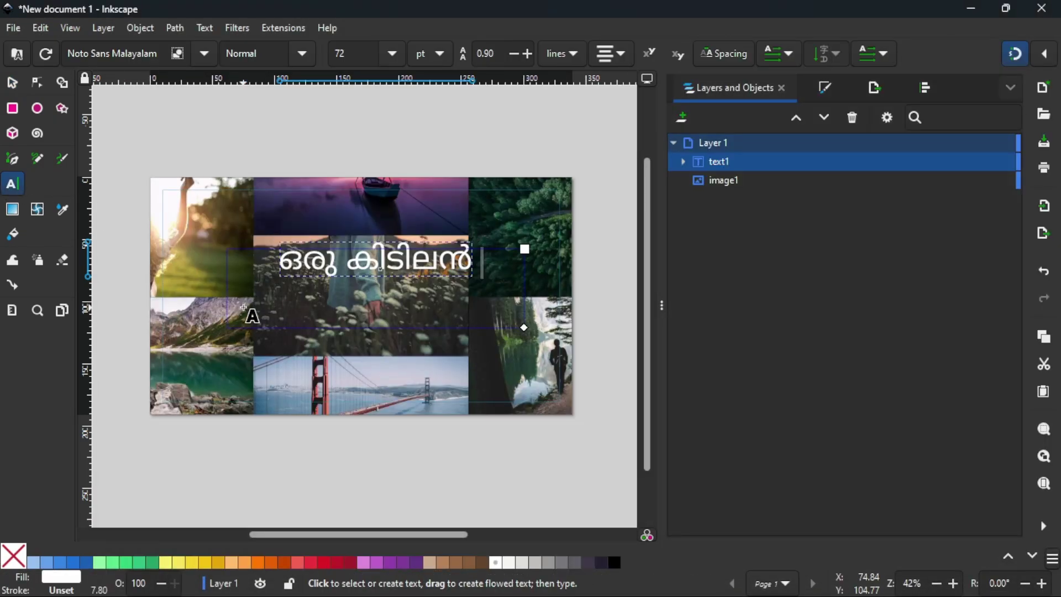
{"action": "left_click_drag", "start_coordinate": [243, 303], "coordinate": [534, 369]}
{"action": "key", "text": "ctrl+v"}
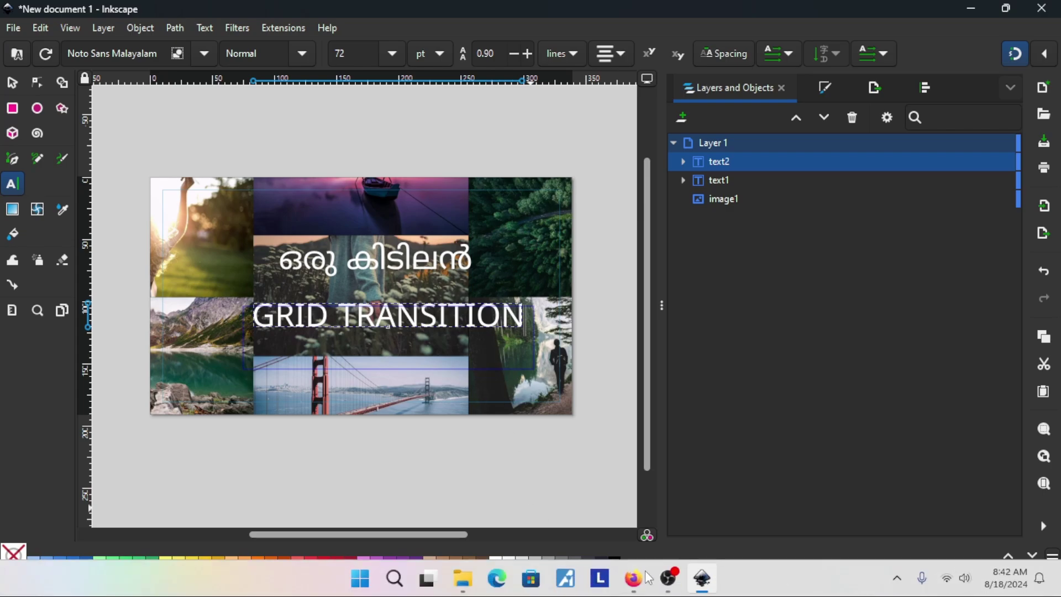
Copy എങ്ങനെ ചെയ്യാം and paste it near the collage's bottom, then select the top line
{"action": "left_click", "coordinate": [633, 589]}
{"action": "left_click", "coordinate": [329, 369]}
{"action": "left_click_drag", "start_coordinate": [329, 369], "coordinate": [139, 365]}
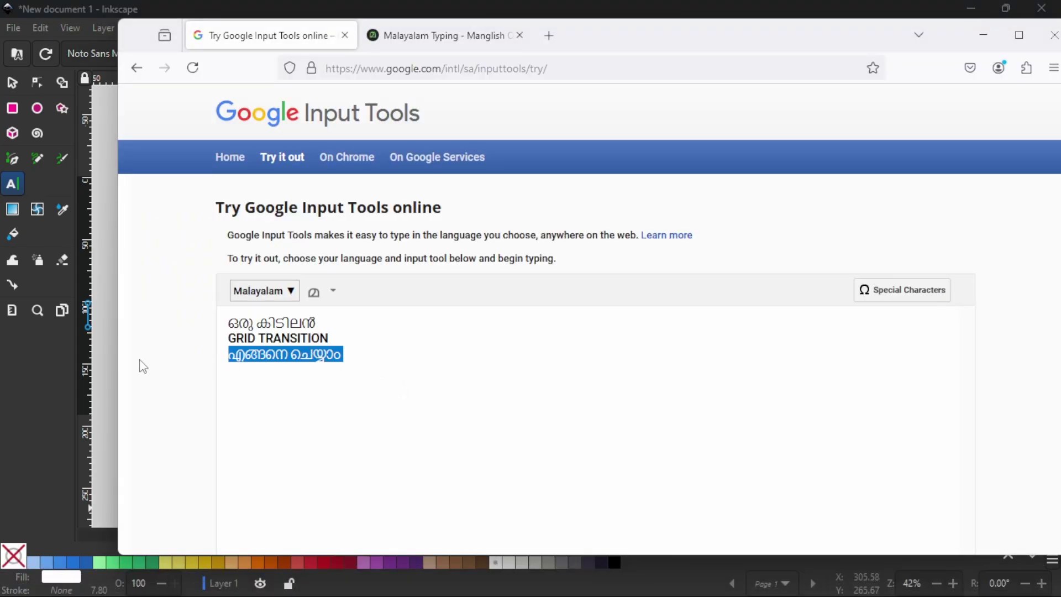
{"action": "key", "text": "ctrl+c"}
{"action": "left_click", "coordinate": [92, 314]}
{"action": "left_click_drag", "start_coordinate": [263, 347], "coordinate": [539, 411]}
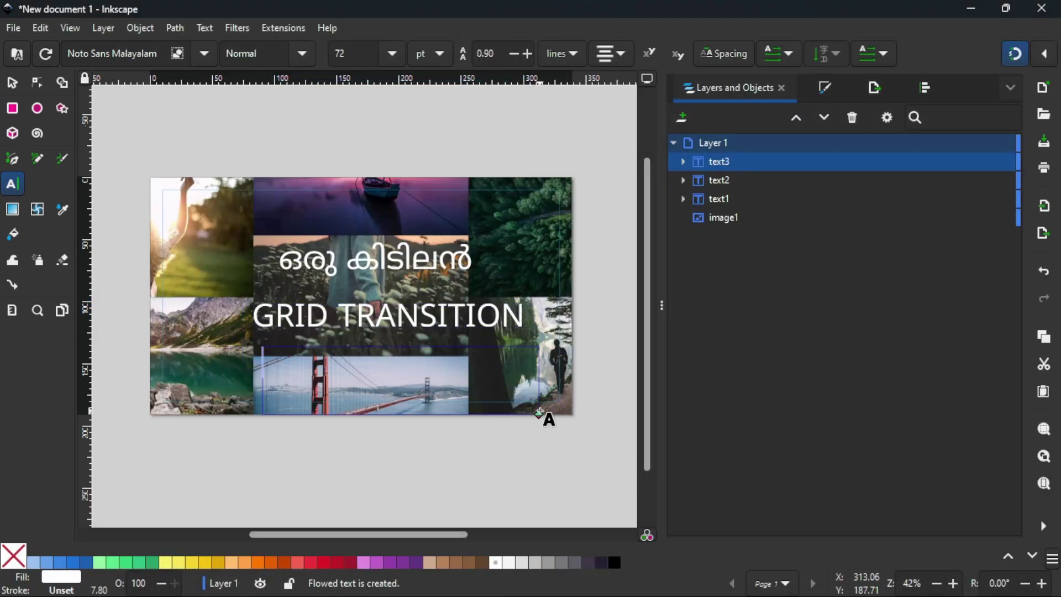
{"action": "key", "text": "ctrl+v"}
{"action": "left_click", "coordinate": [633, 579]}
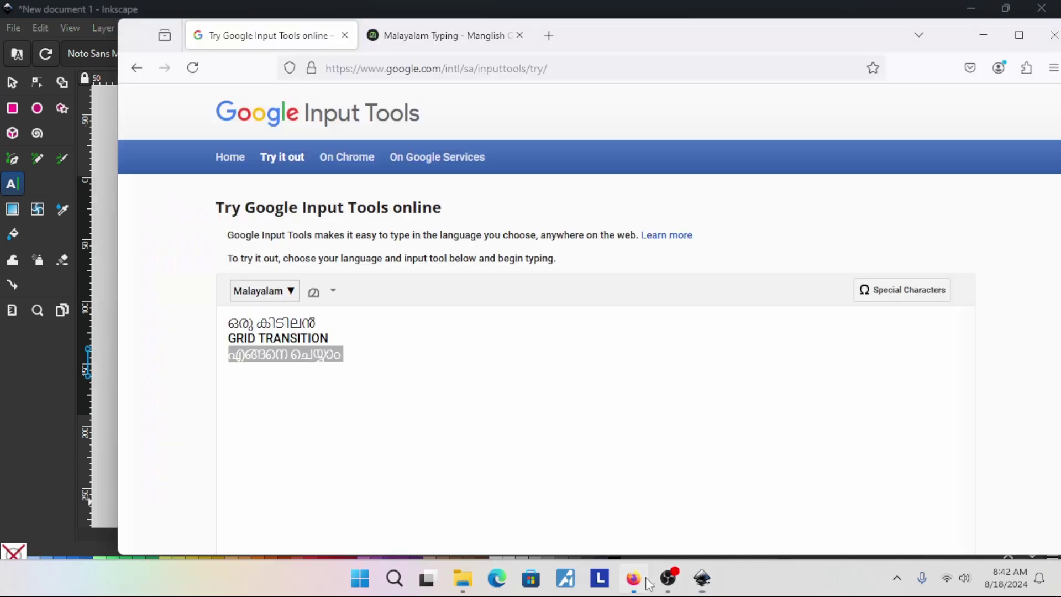
{"action": "left_click", "coordinate": [986, 30]}
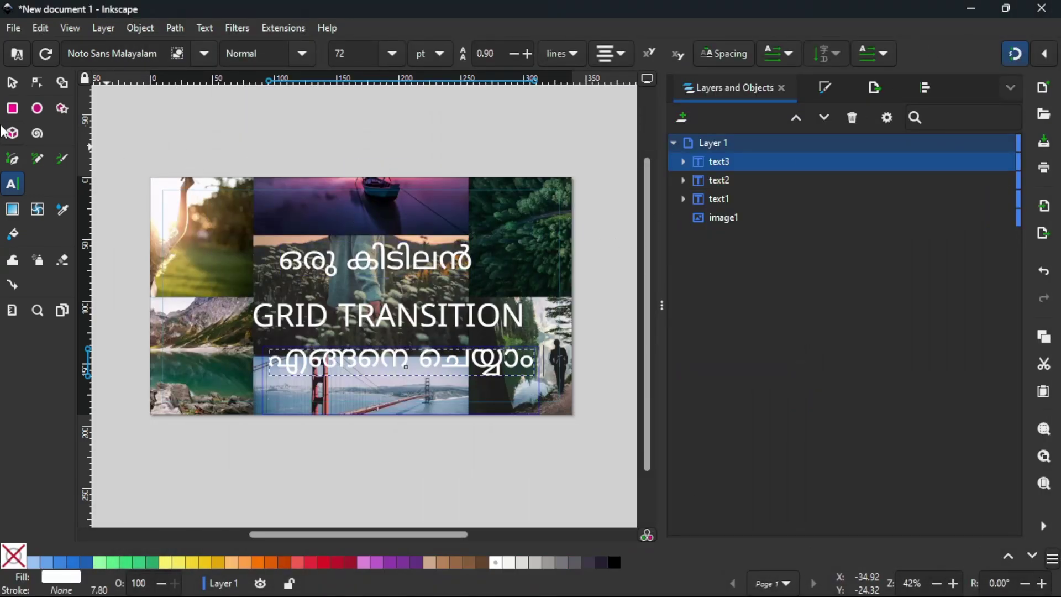
{"action": "left_click", "coordinate": [12, 83]}
{"action": "left_click", "coordinate": [415, 258]}
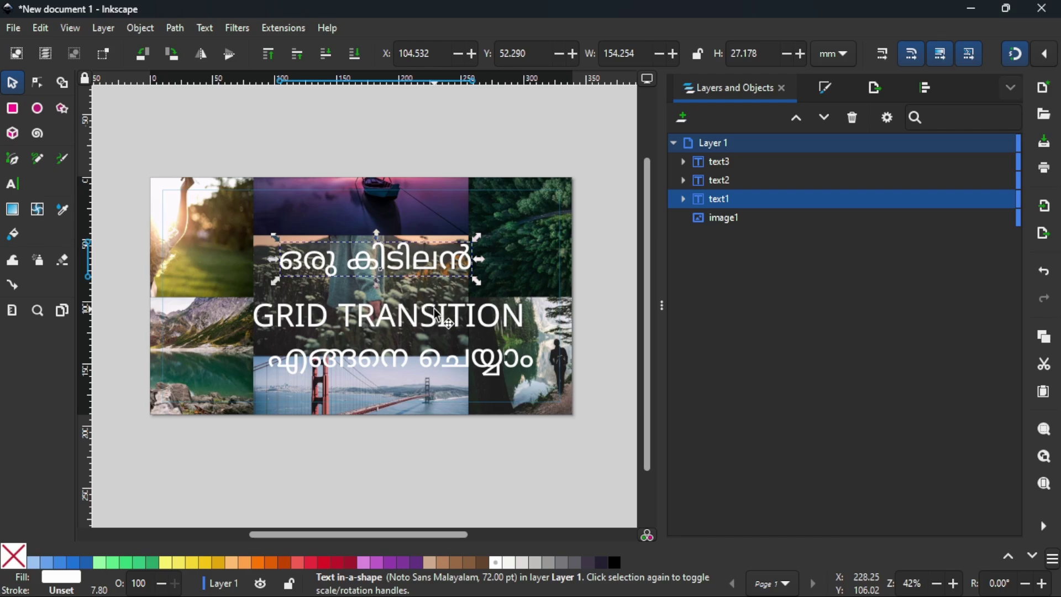
Try the Montserrat and then Uroob fonts on the top line ഒരു കിടിലൻ
{"action": "double_click", "coordinate": [415, 266]}
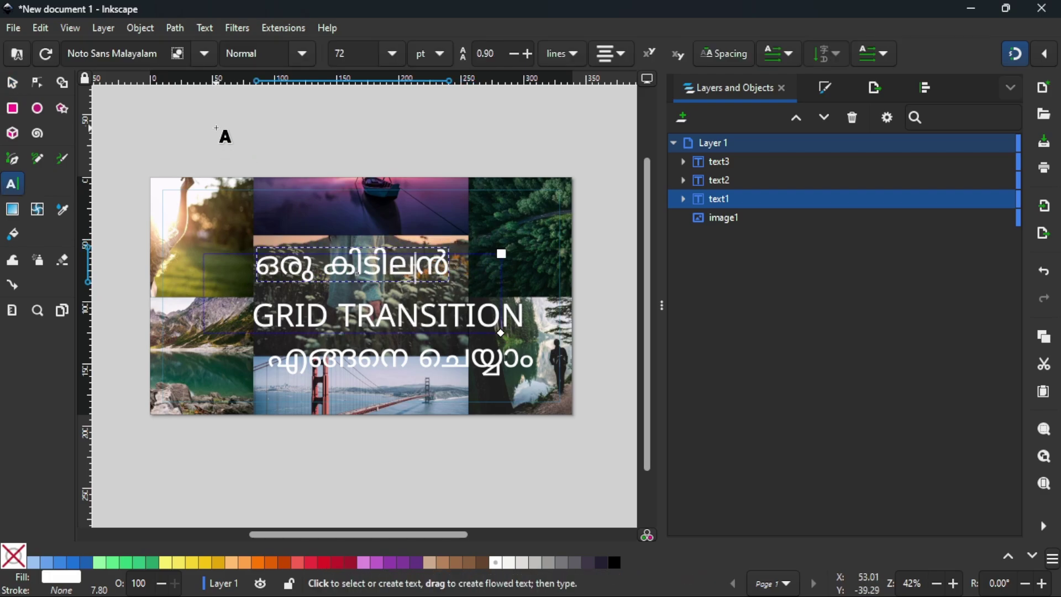
{"action": "left_click_drag", "start_coordinate": [153, 50], "coordinate": [58, 49]}
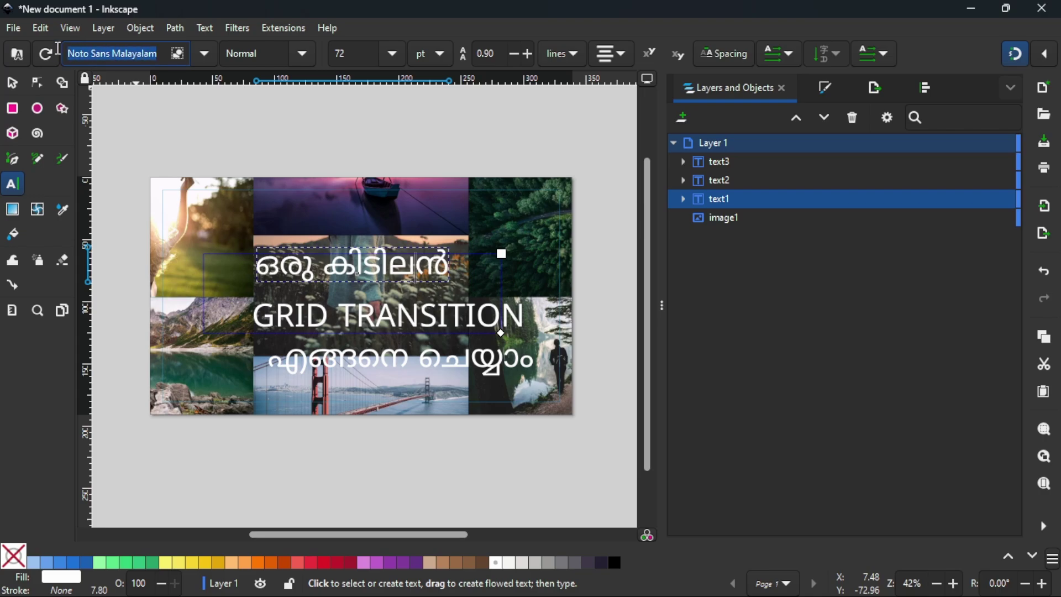
{"action": "type", "text": "mon"}
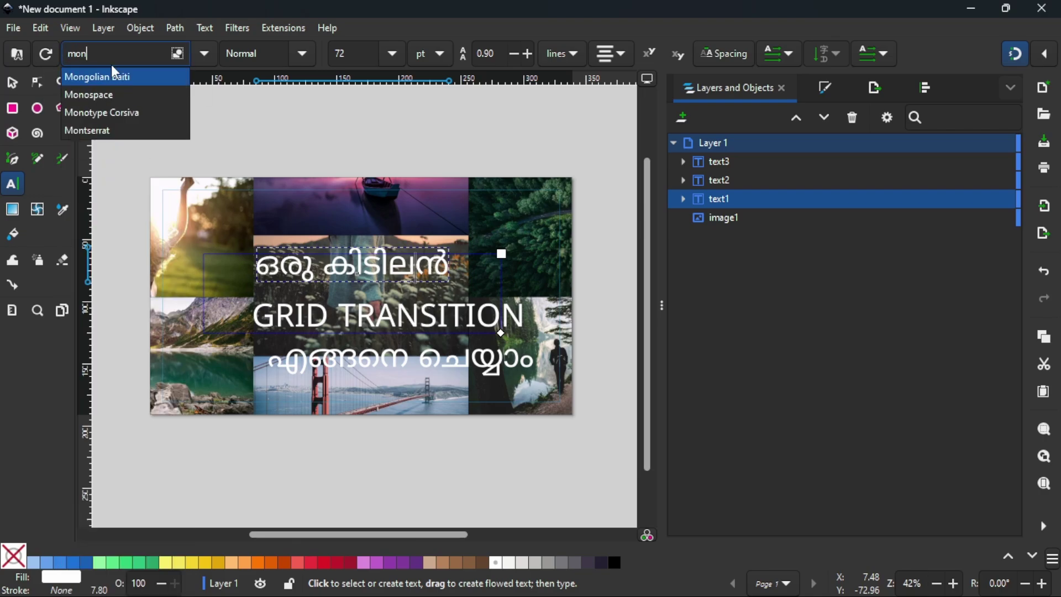
{"action": "left_click", "coordinate": [136, 131]}
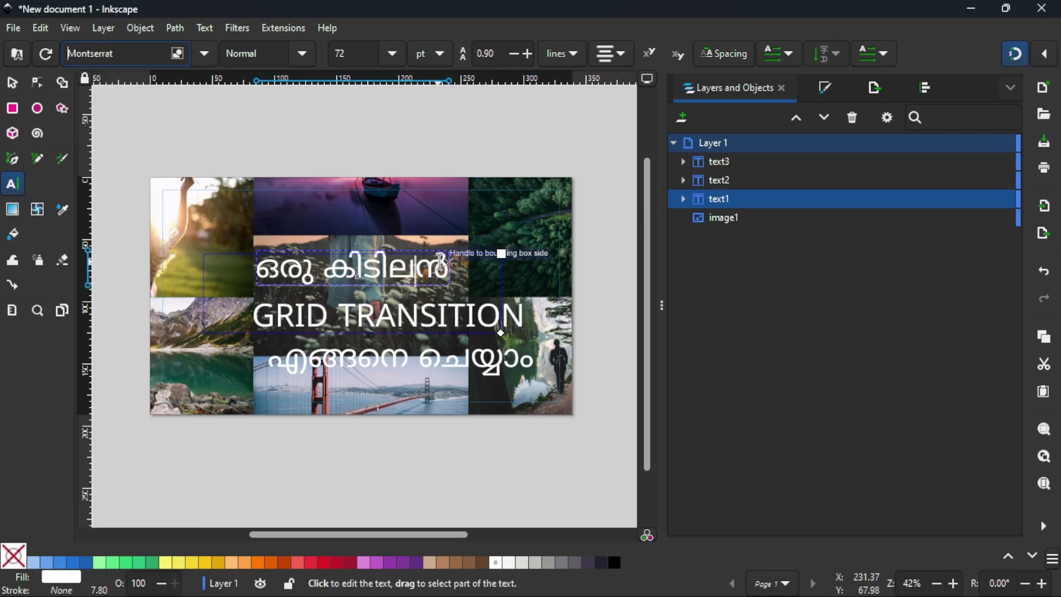
{"action": "left_click_drag", "start_coordinate": [450, 270], "coordinate": [256, 260]}
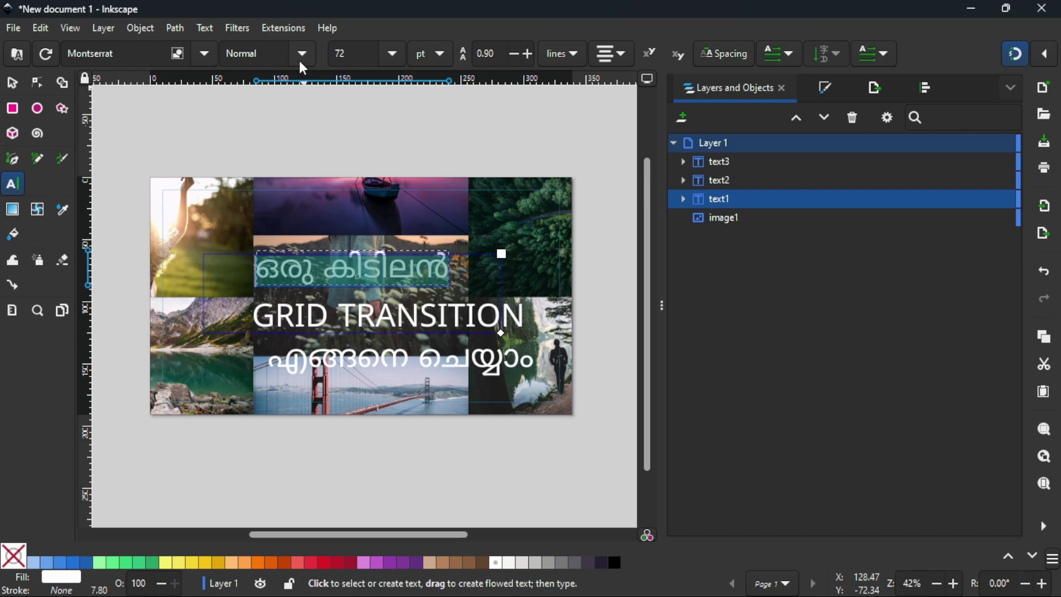
{"action": "left_click", "coordinate": [133, 54]}
{"action": "type", "text": "u"}
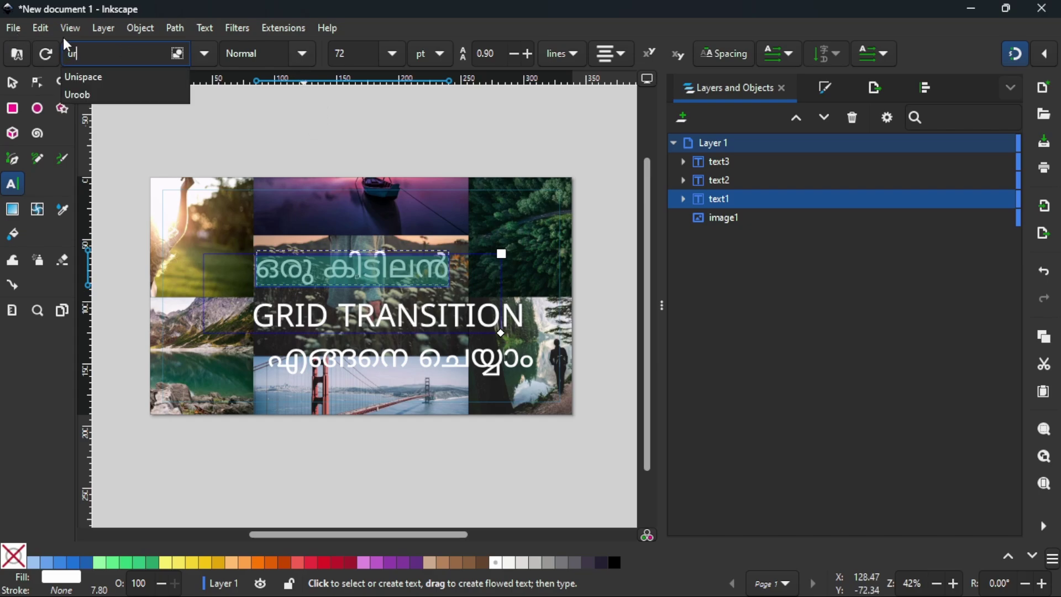
{"action": "type", "text": "ro"}
{"action": "left_click", "coordinate": [99, 76]}
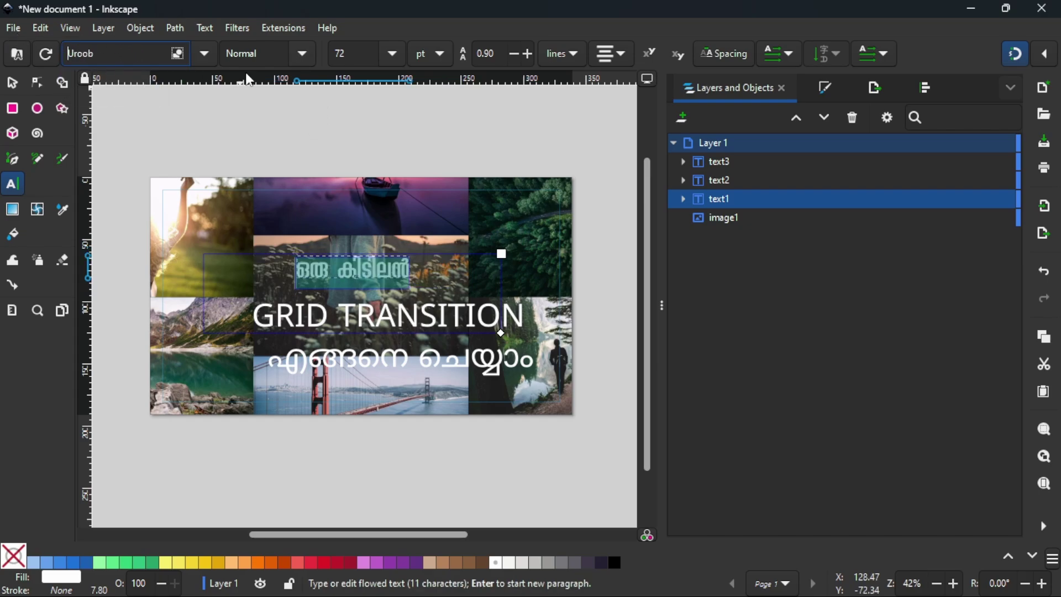
Set the top line back to Montserrat and choose Heavy weight
{"action": "left_click", "coordinate": [303, 54]}
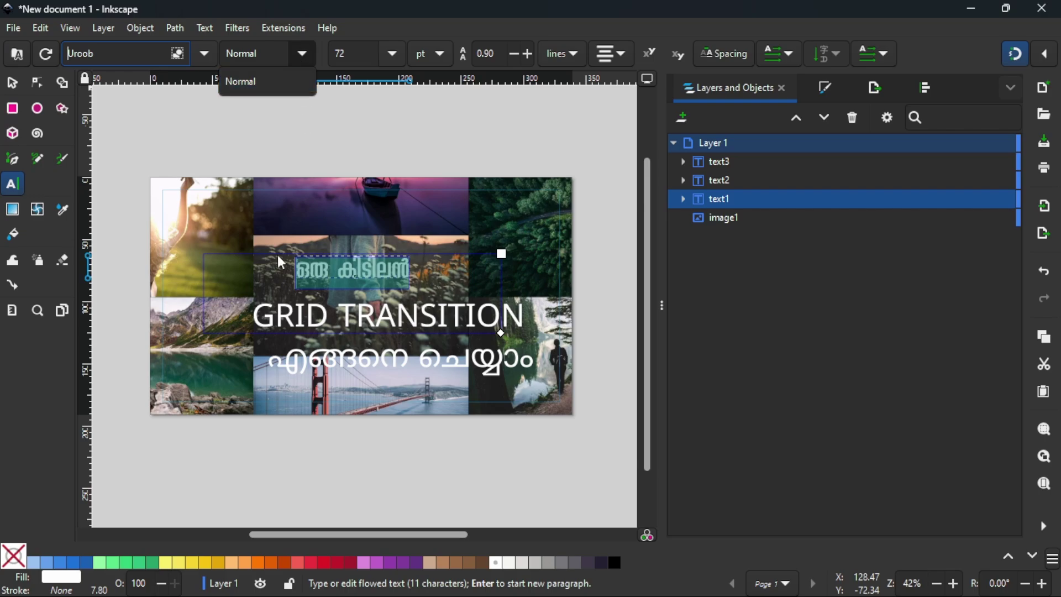
{"action": "left_click", "coordinate": [284, 59]}
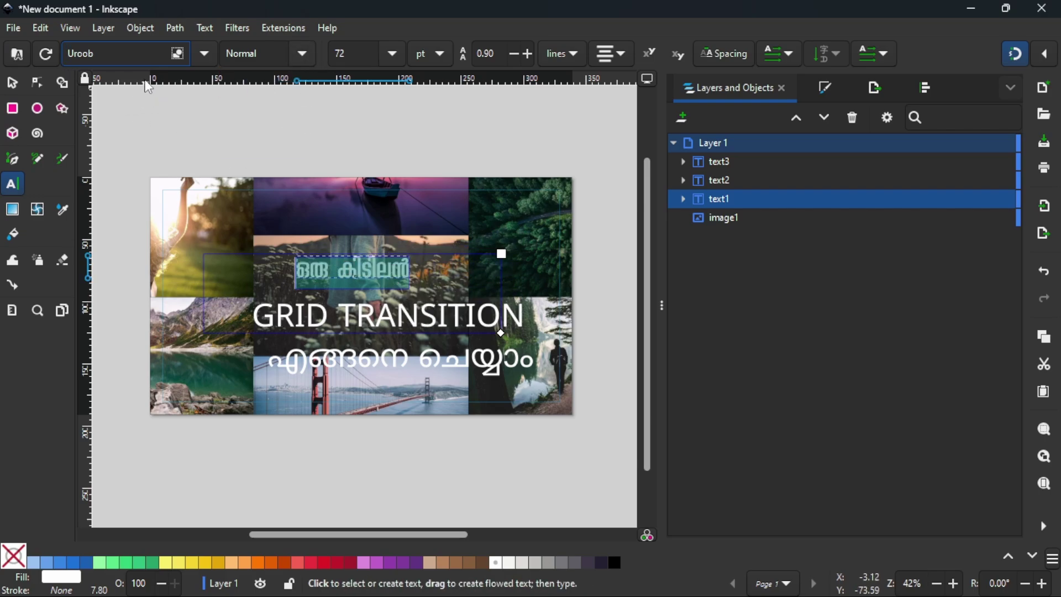
{"action": "double_click", "coordinate": [136, 58]}
{"action": "type", "text": "mon"}
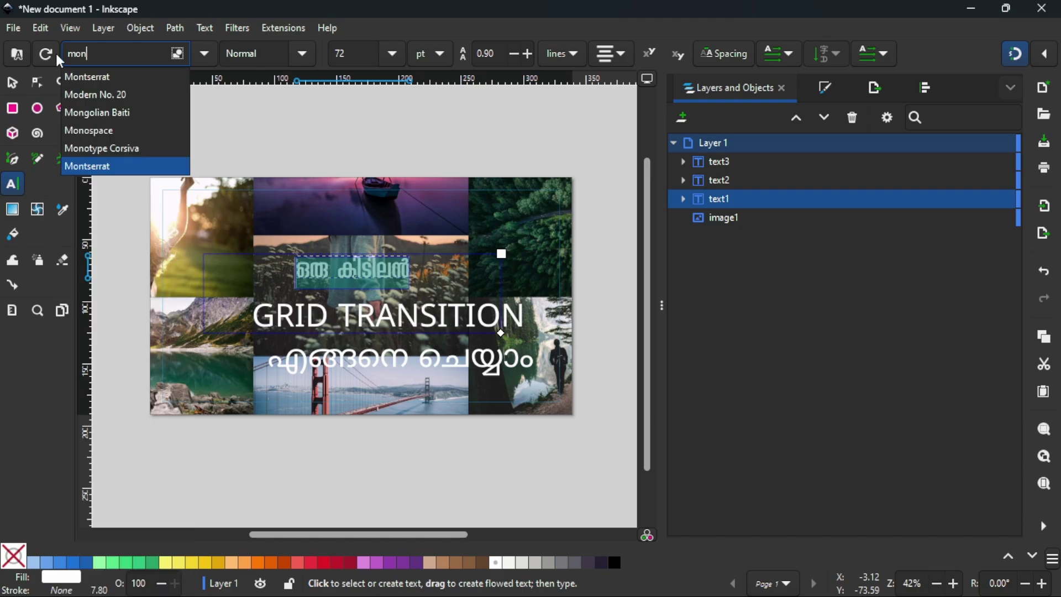
{"action": "left_click", "coordinate": [128, 147]}
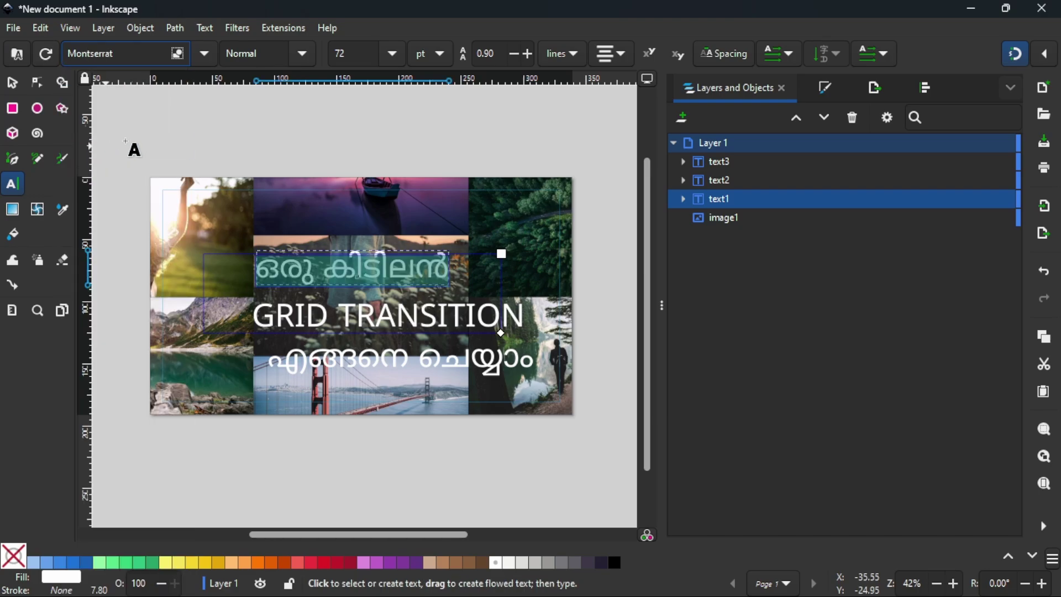
{"action": "left_click", "coordinate": [302, 53]}
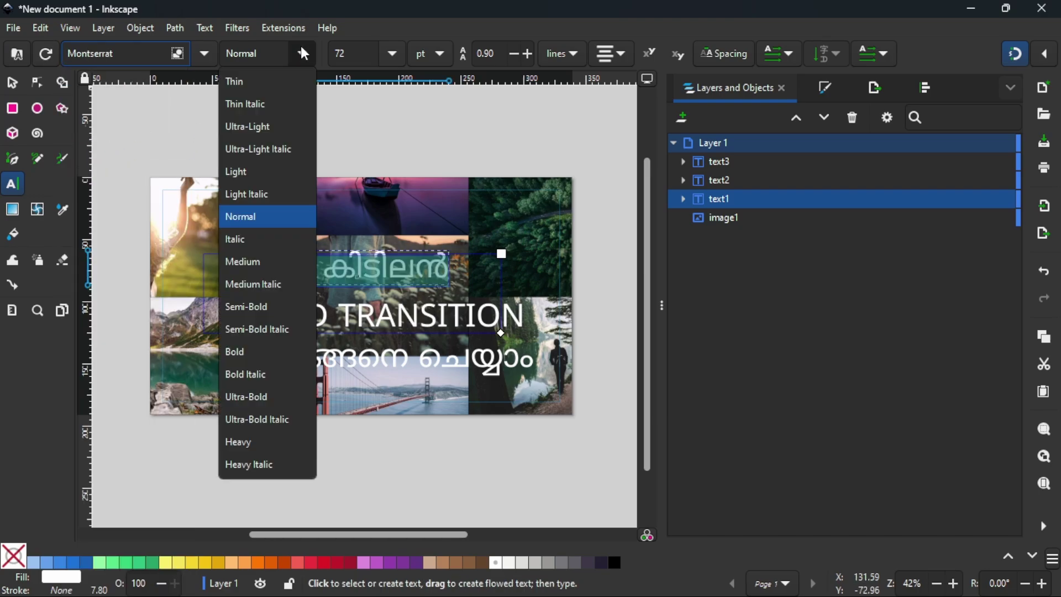
{"action": "left_click", "coordinate": [259, 441]}
Make GRID TRANSITION Montserrat Heavy and widen its frame to one line
{"action": "left_click", "coordinate": [12, 82]}
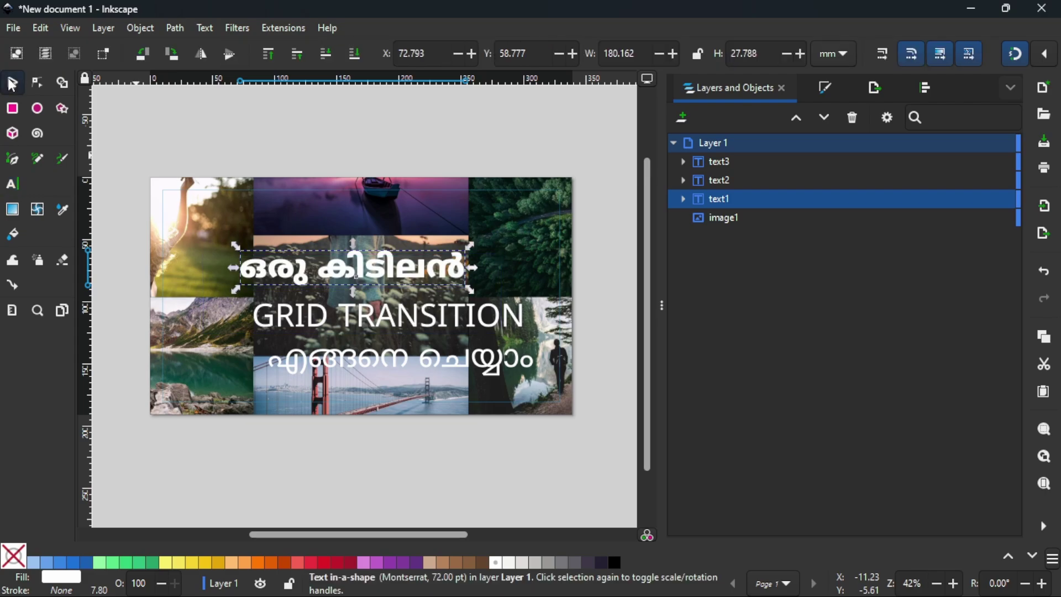
{"action": "double_click", "coordinate": [462, 324]}
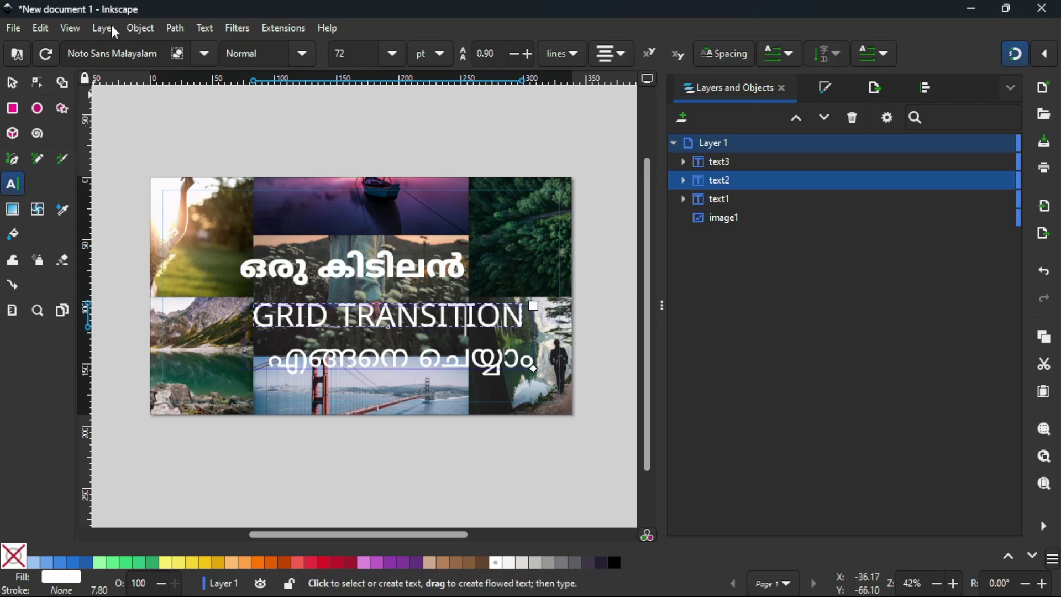
{"action": "triple_click", "coordinate": [138, 55]}
{"action": "type", "text": "mo"}
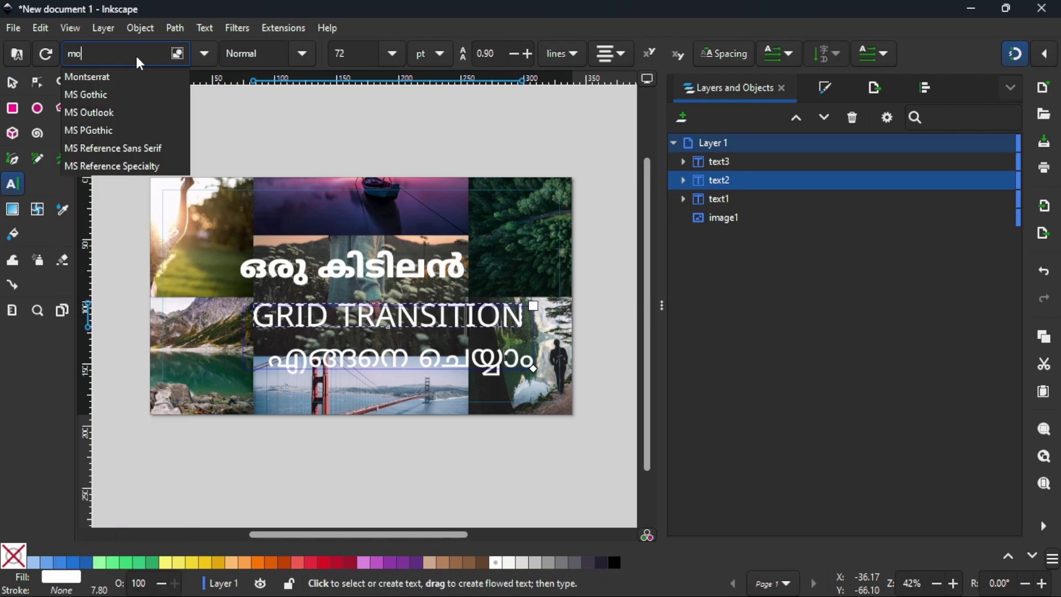
{"action": "left_click", "coordinate": [136, 167]}
{"action": "left_click", "coordinate": [301, 55]}
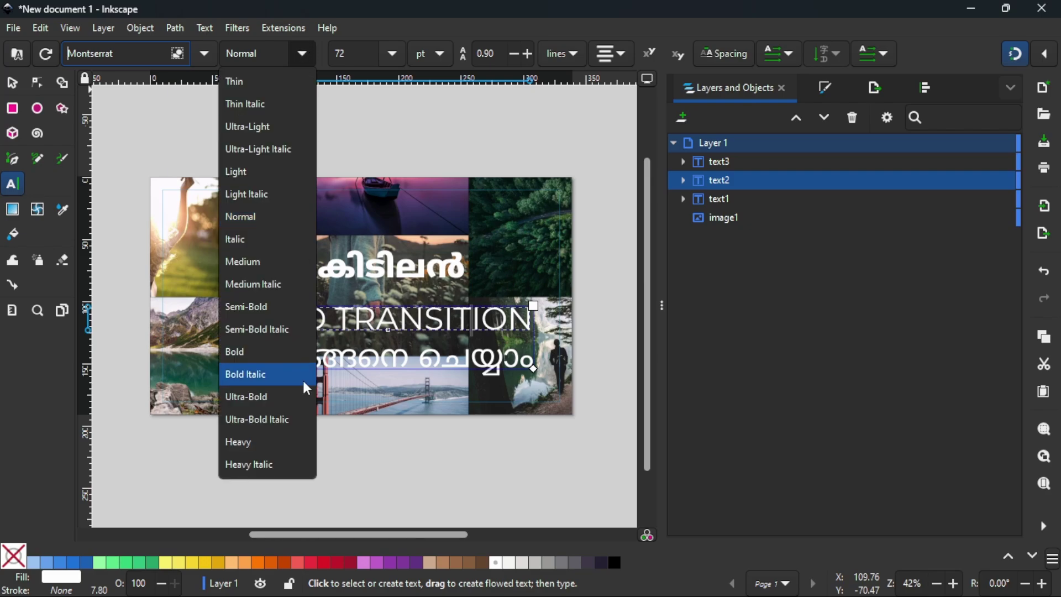
{"action": "left_click", "coordinate": [282, 442]}
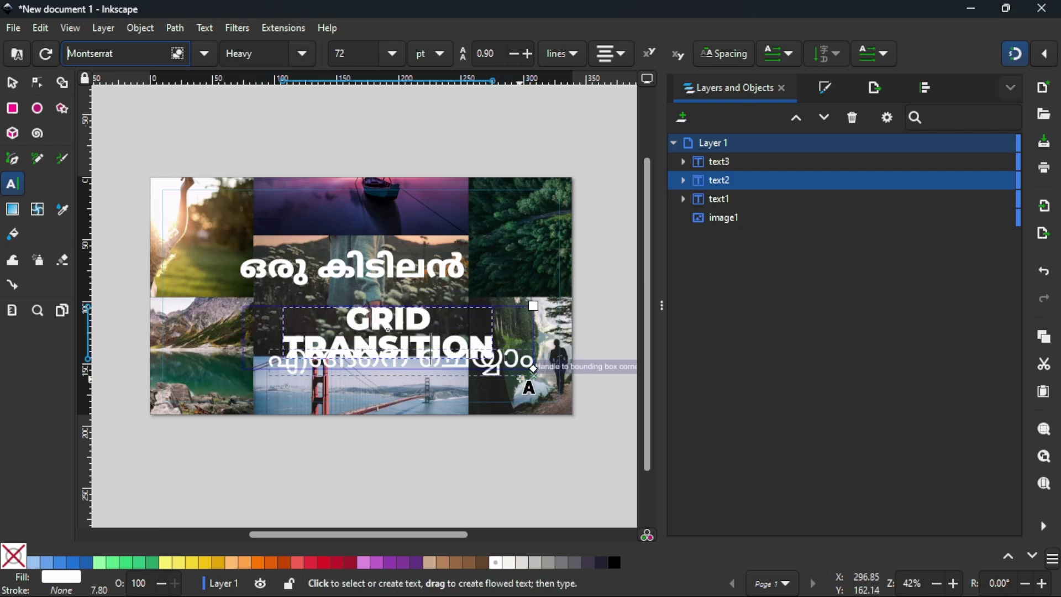
{"action": "left_click_drag", "start_coordinate": [534, 368], "coordinate": [586, 363]}
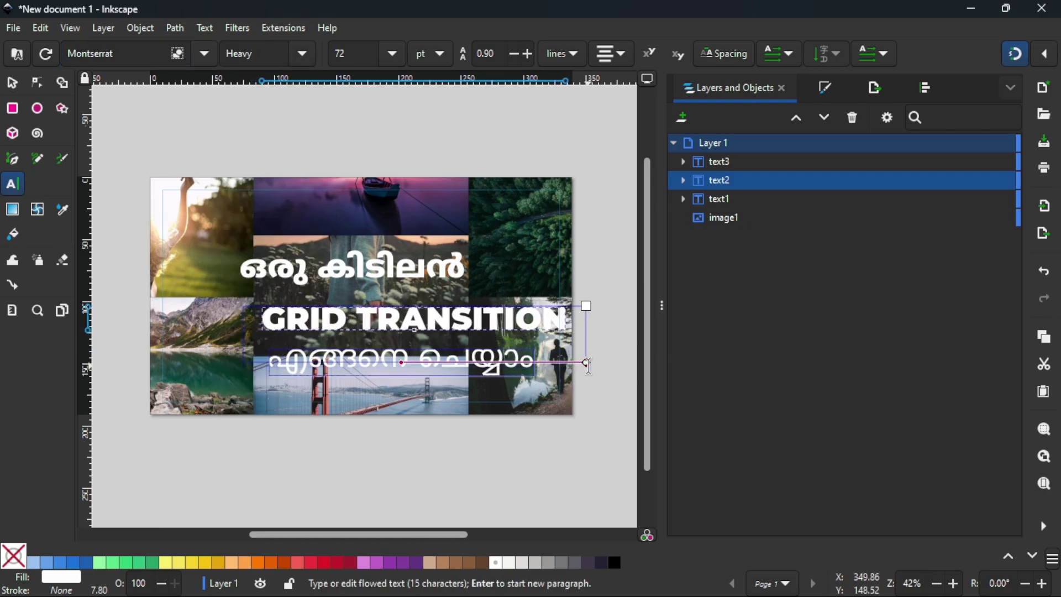
Make എങ്ങനെ ചെയ്യാം Montserrat Heavy, widen it to one line, and reselect GRID TRANSITION
{"action": "left_click", "coordinate": [405, 360]}
{"action": "key", "text": "ctrl+a"}
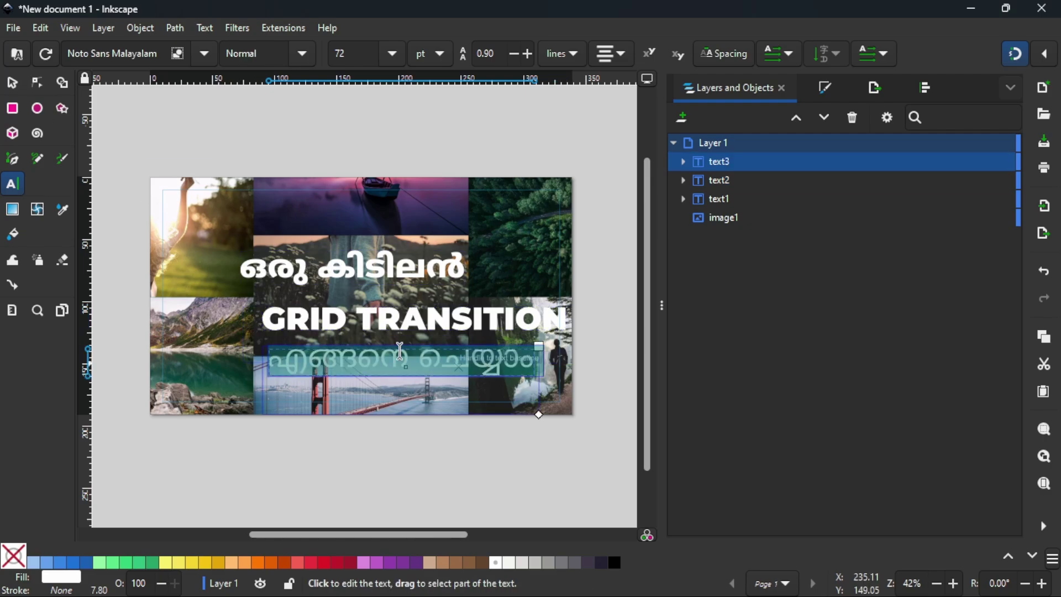
{"action": "left_click", "coordinate": [116, 53]}
{"action": "type", "text": "mo"}
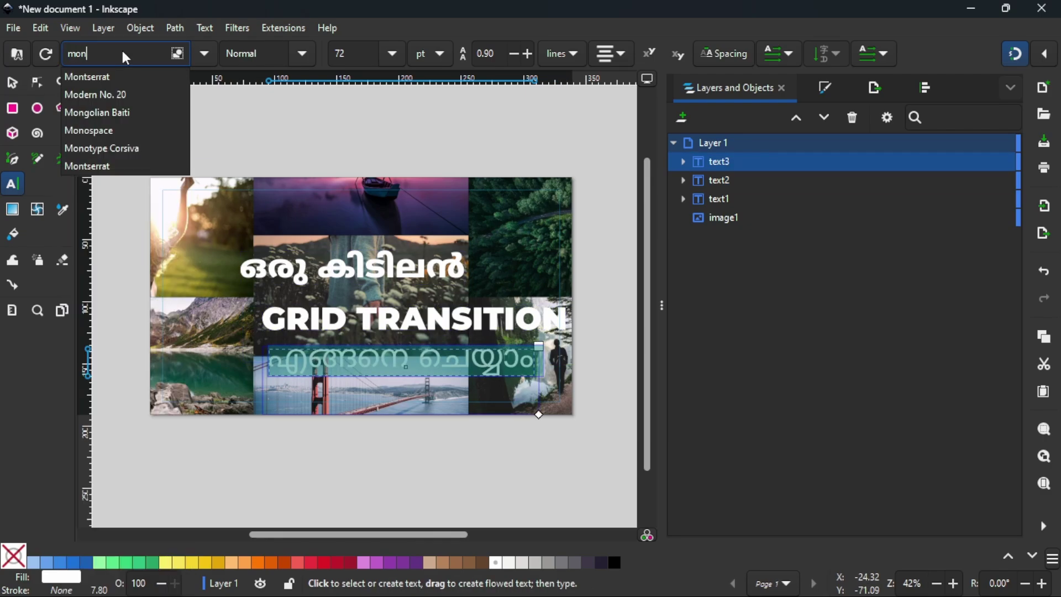
{"action": "type", "text": "n"}
{"action": "left_click", "coordinate": [126, 147]}
{"action": "left_click", "coordinate": [303, 54]}
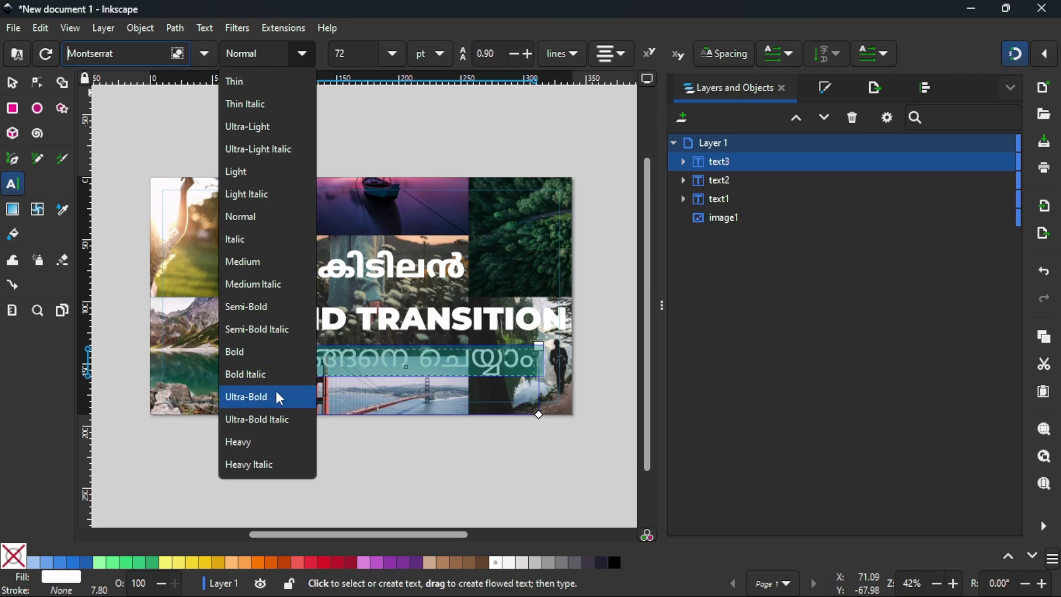
{"action": "left_click", "coordinate": [287, 443]}
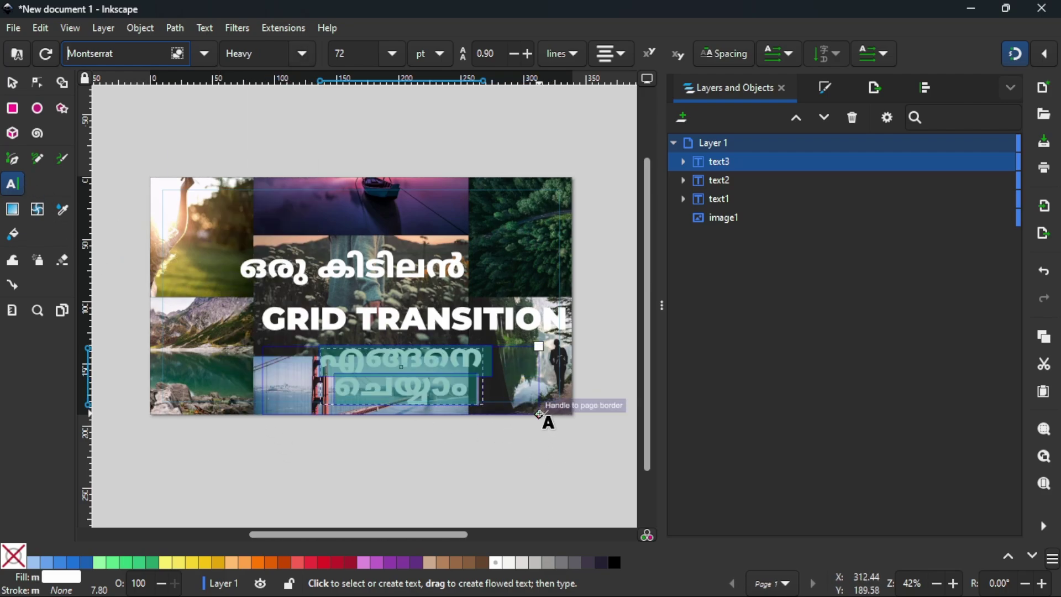
{"action": "left_click_drag", "start_coordinate": [539, 414], "coordinate": [593, 415]}
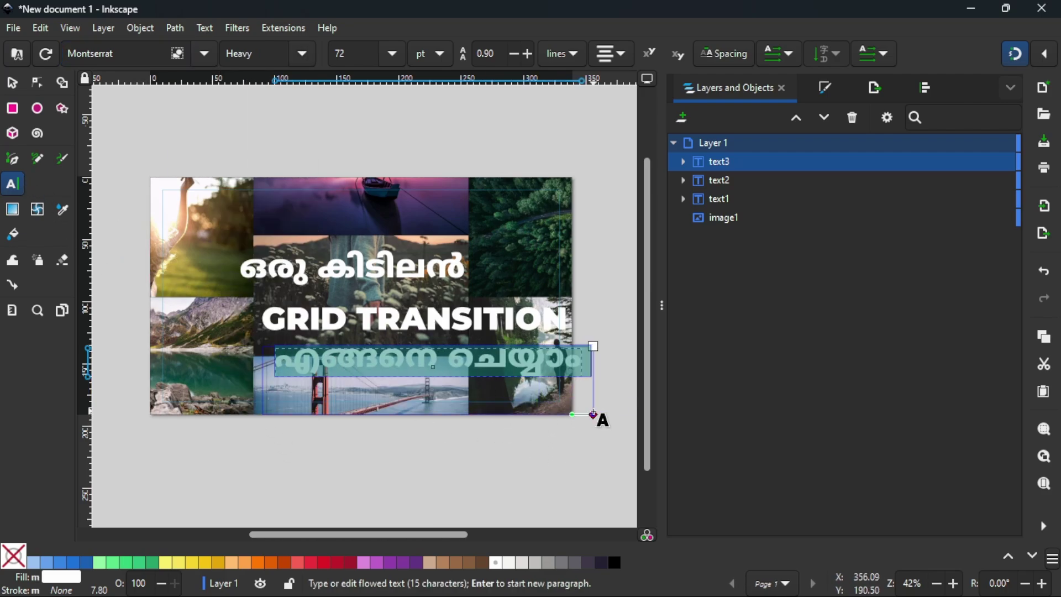
{"action": "left_click", "coordinate": [12, 85]}
{"action": "left_click", "coordinate": [534, 317]}
Centre GRID TRANSITION horizontally and vertically on the page with Align and Distribute
{"action": "left_click_drag", "start_coordinate": [374, 446], "coordinate": [388, 460]}
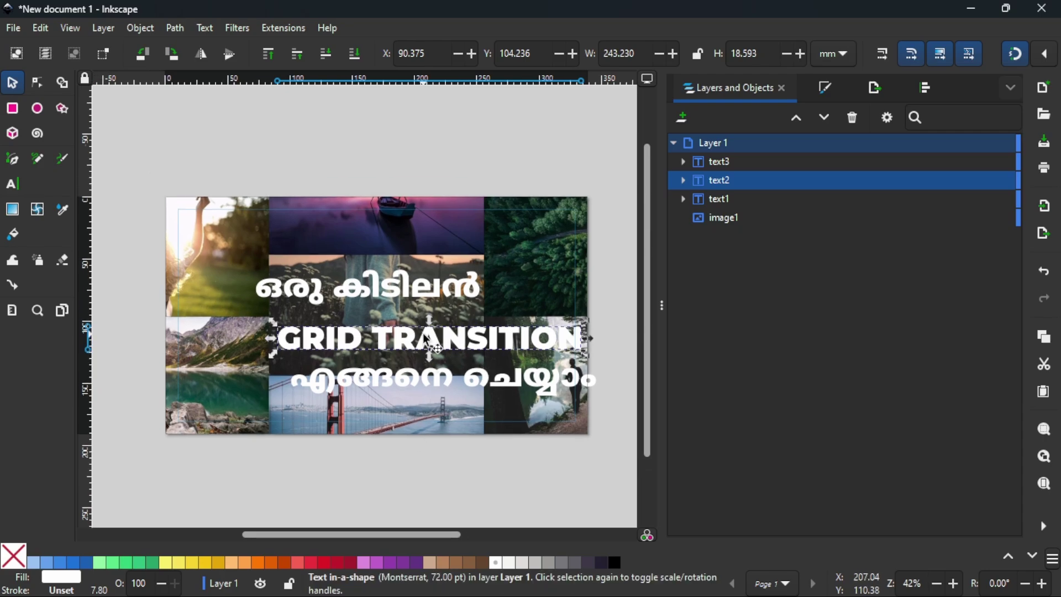
{"action": "left_click", "coordinate": [141, 27]}
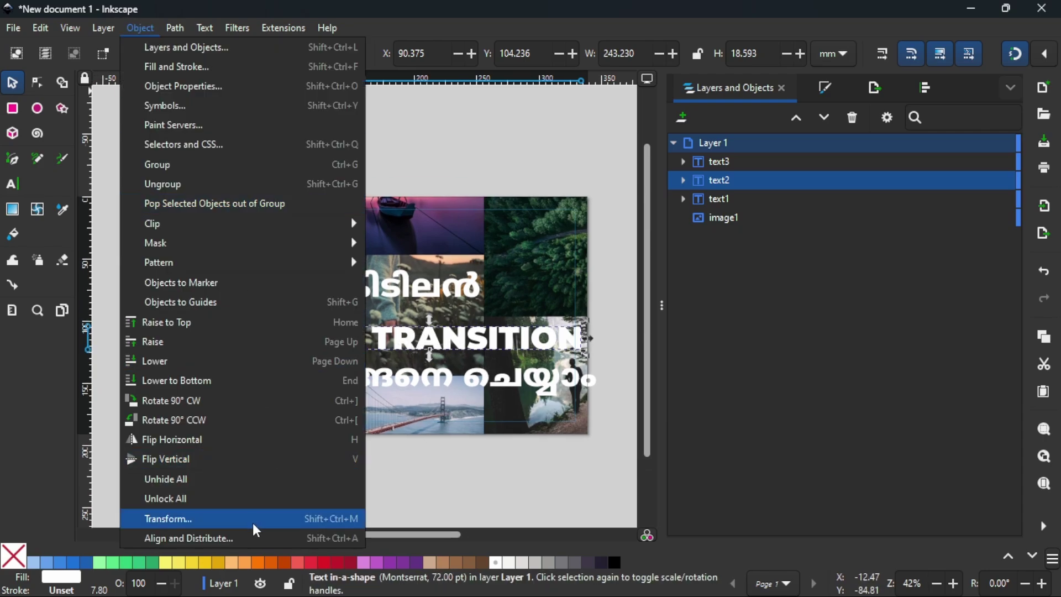
{"action": "left_click", "coordinate": [221, 545]}
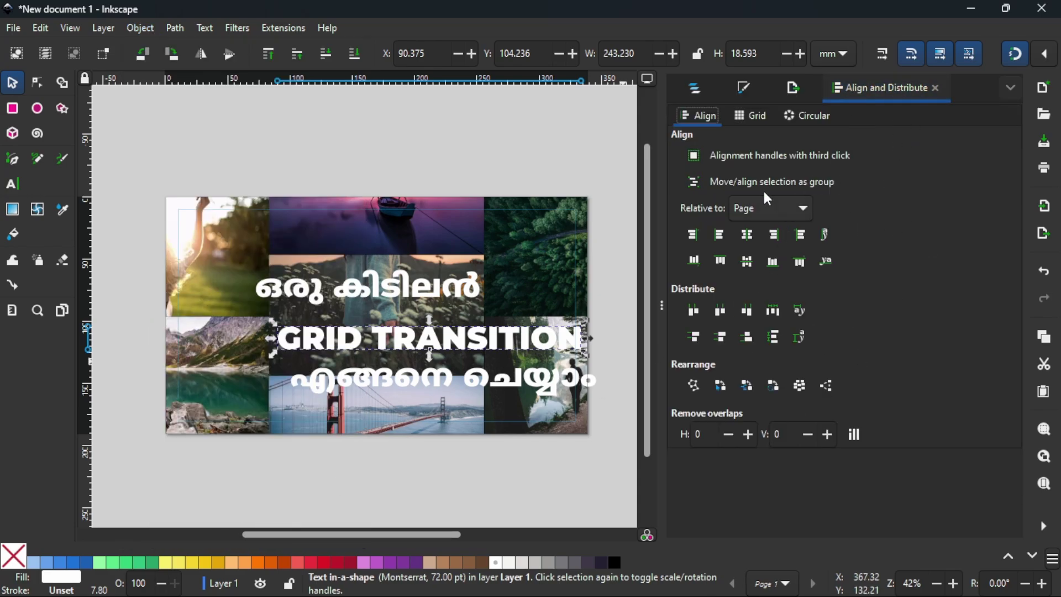
{"action": "left_click", "coordinate": [747, 208]}
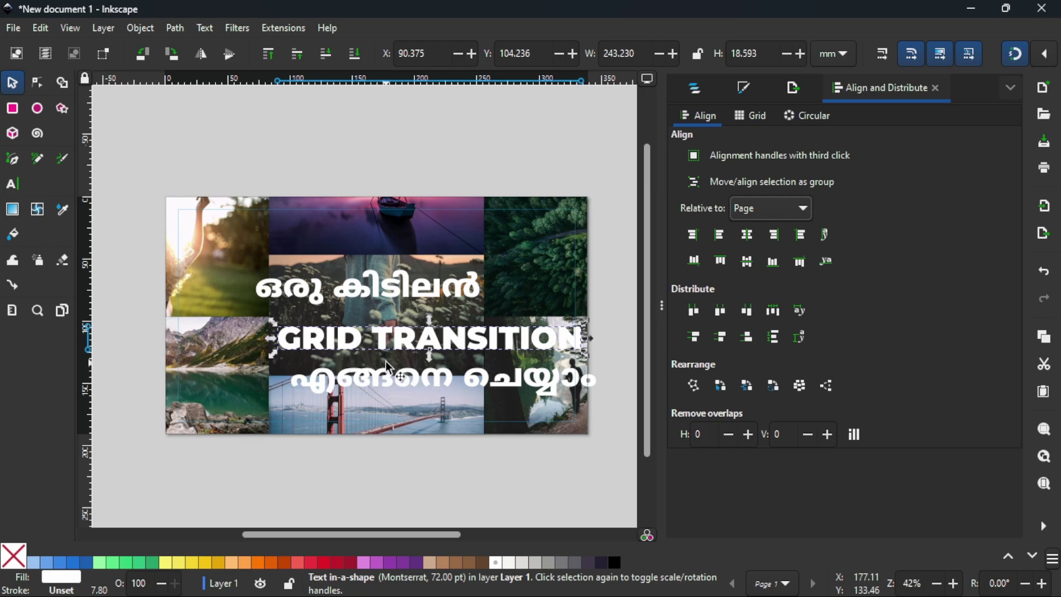
{"action": "left_click", "coordinate": [746, 236]}
{"action": "left_click", "coordinate": [749, 262]}
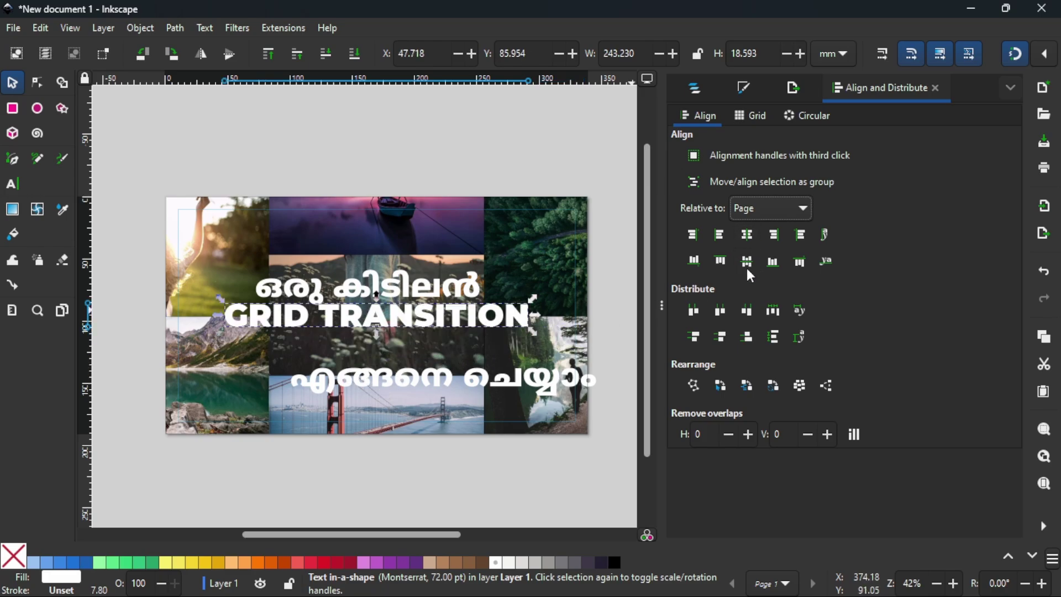
Enlarge GRID TRANSITION slightly and tuck the Malayalam lines tightly above and below it
{"action": "left_click", "coordinate": [387, 286]}
{"action": "left_click_drag", "start_coordinate": [387, 286], "coordinate": [376, 242]}
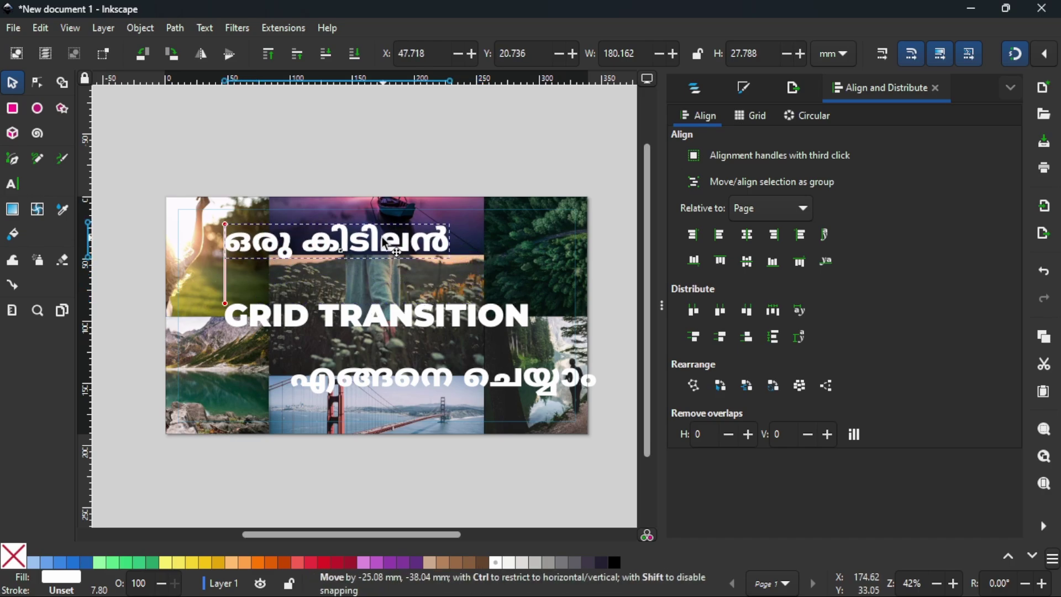
{"action": "left_click", "coordinate": [482, 326]}
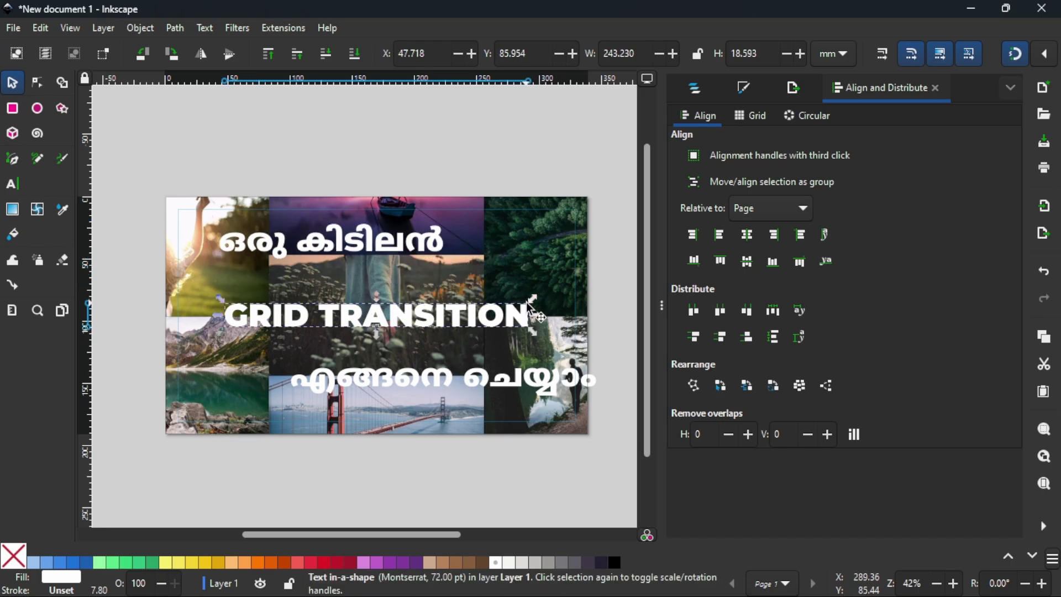
{"action": "left_click_drag", "start_coordinate": [532, 300], "coordinate": [542, 296], "text": "ctrl+shift"}
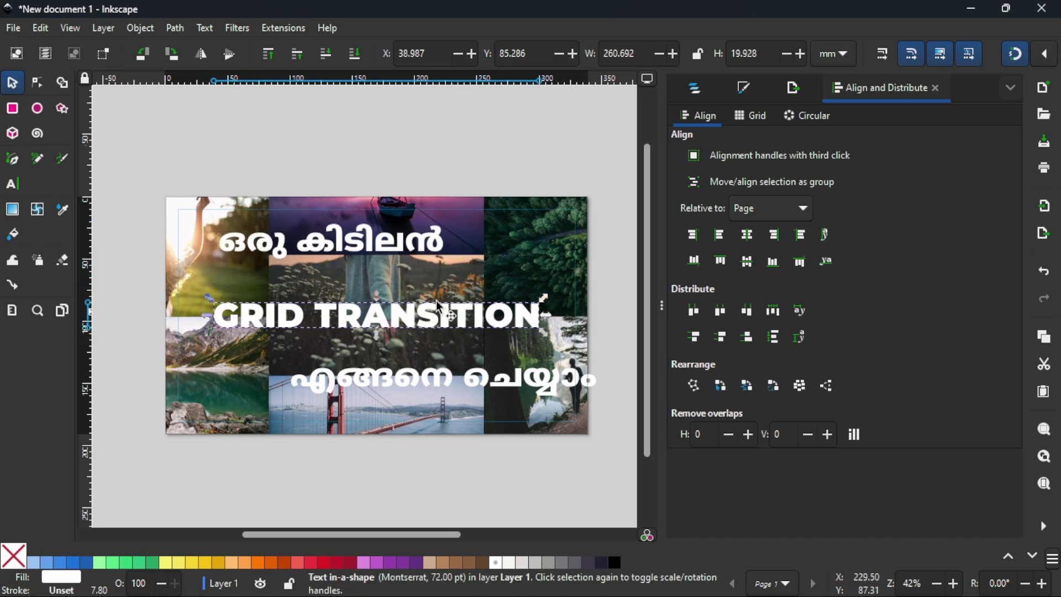
{"action": "left_click_drag", "start_coordinate": [365, 246], "coordinate": [359, 290]}
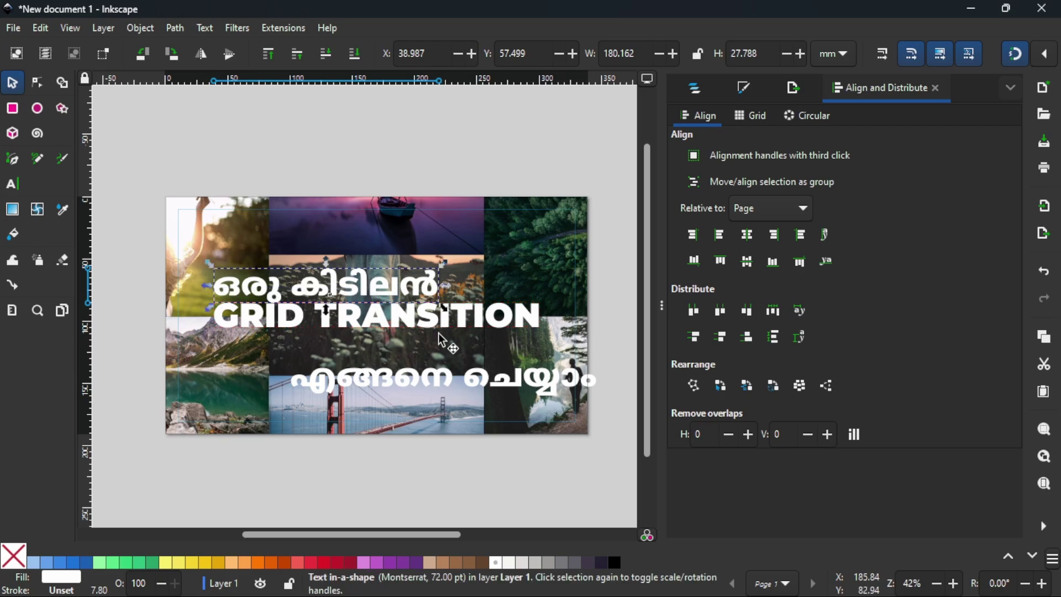
{"action": "left_click", "coordinate": [479, 387]}
{"action": "left_click_drag", "start_coordinate": [479, 387], "coordinate": [479, 360]}
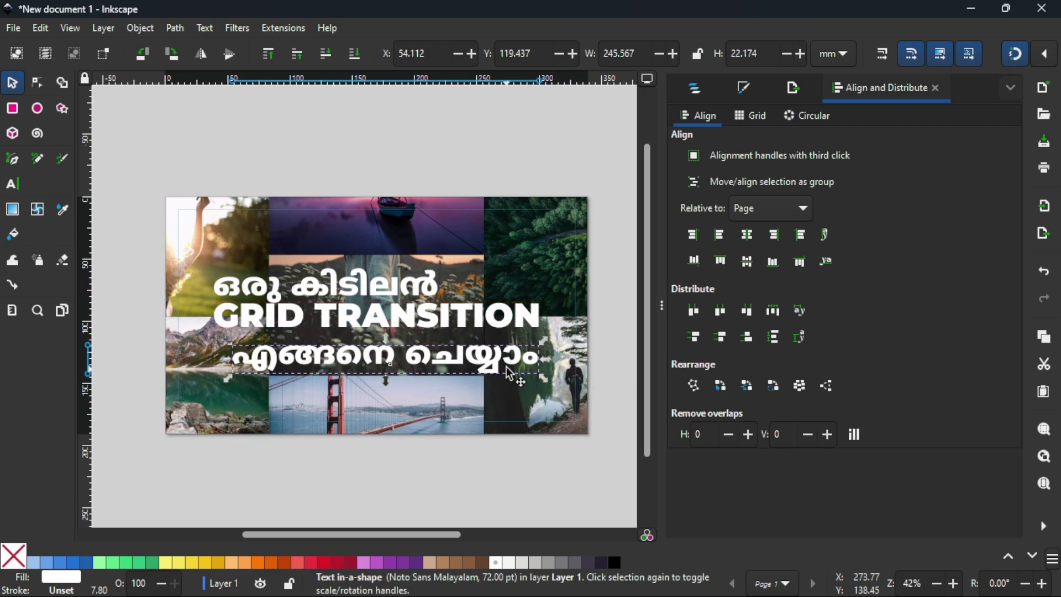
{"action": "left_click_drag", "start_coordinate": [514, 374], "coordinate": [515, 363]}
Reduce the top and bottom Malayalam lines to 56 pt font size
{"action": "double_click", "coordinate": [383, 290]}
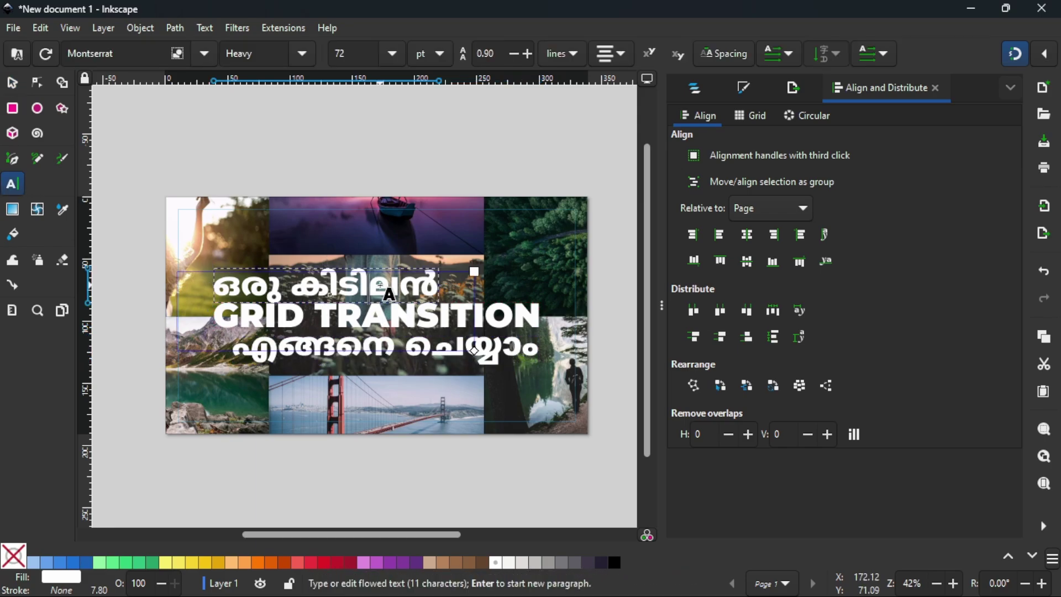
{"action": "key", "text": "ctrl+a"}
{"action": "left_click", "coordinate": [392, 53]}
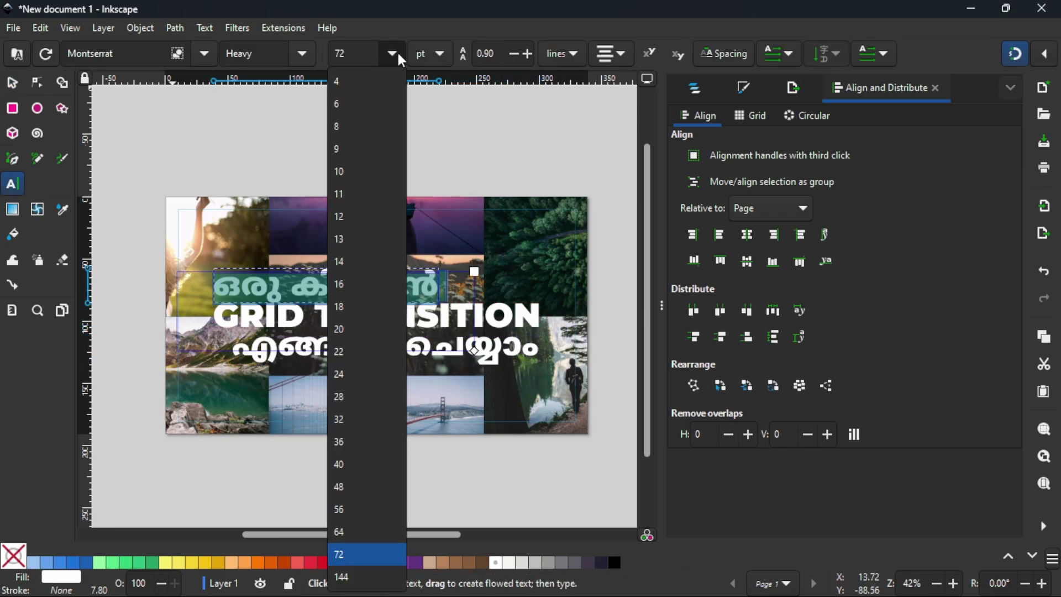
{"action": "left_click", "coordinate": [365, 507]}
{"action": "left_click", "coordinate": [421, 354]}
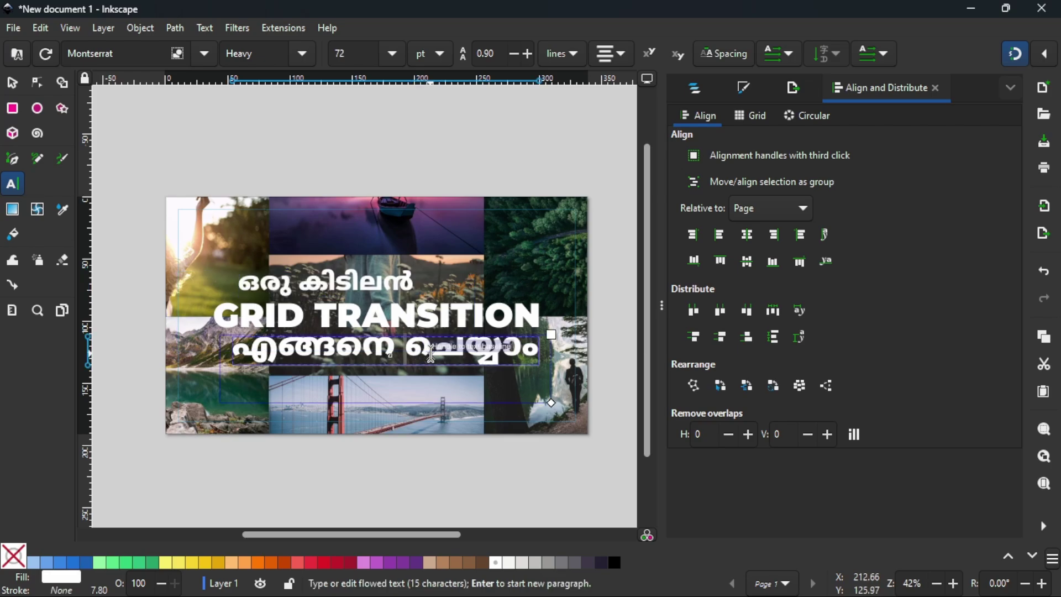
{"action": "key", "text": "ctrl+a"}
{"action": "left_click", "coordinate": [392, 53]}
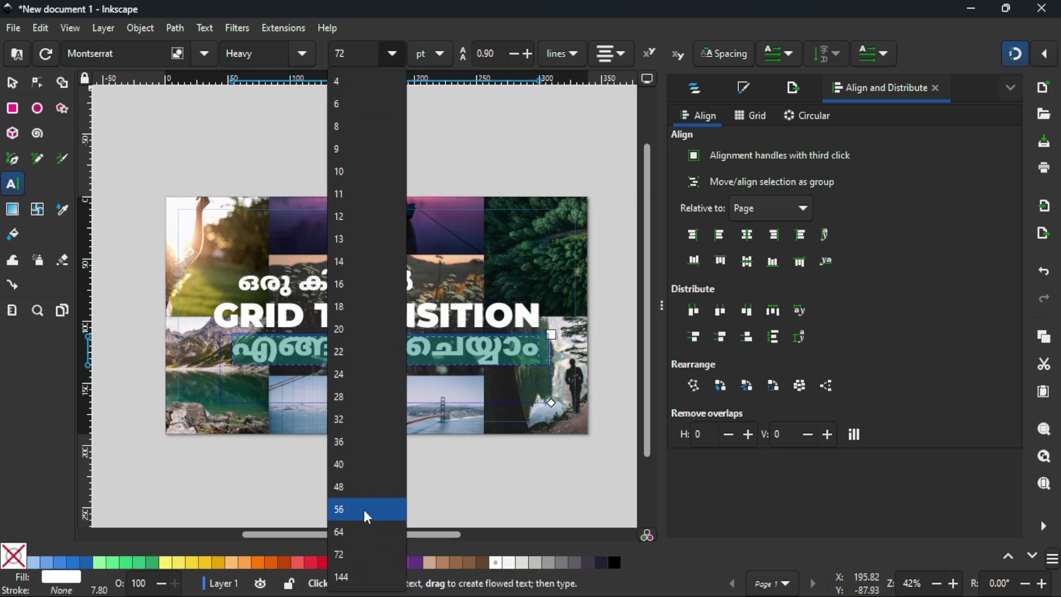
{"action": "left_click", "coordinate": [364, 509]}
{"action": "left_click", "coordinate": [373, 282]}
{"action": "left_click", "coordinate": [400, 346]}
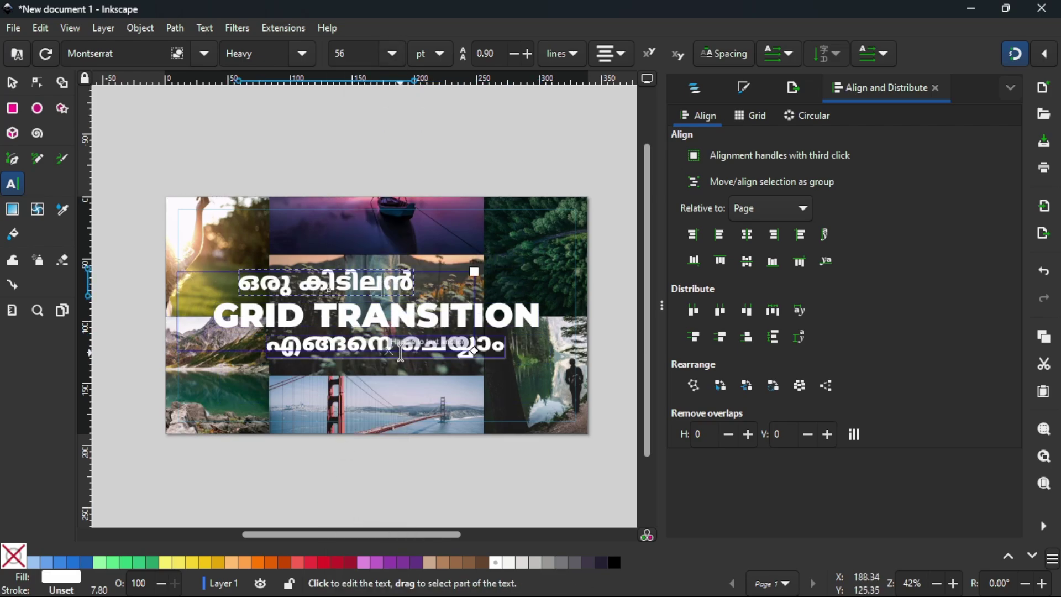
{"action": "left_click", "coordinate": [12, 83]}
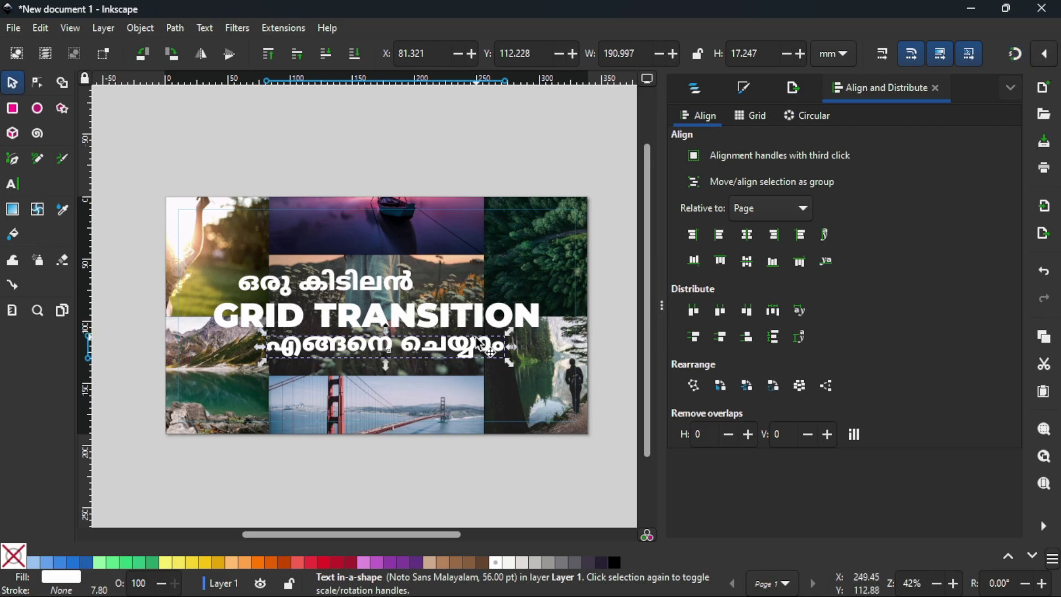
Add vertical guides at GRID TRANSITION's right and left edges
{"action": "left_click_drag", "start_coordinate": [484, 350], "coordinate": [520, 347]}
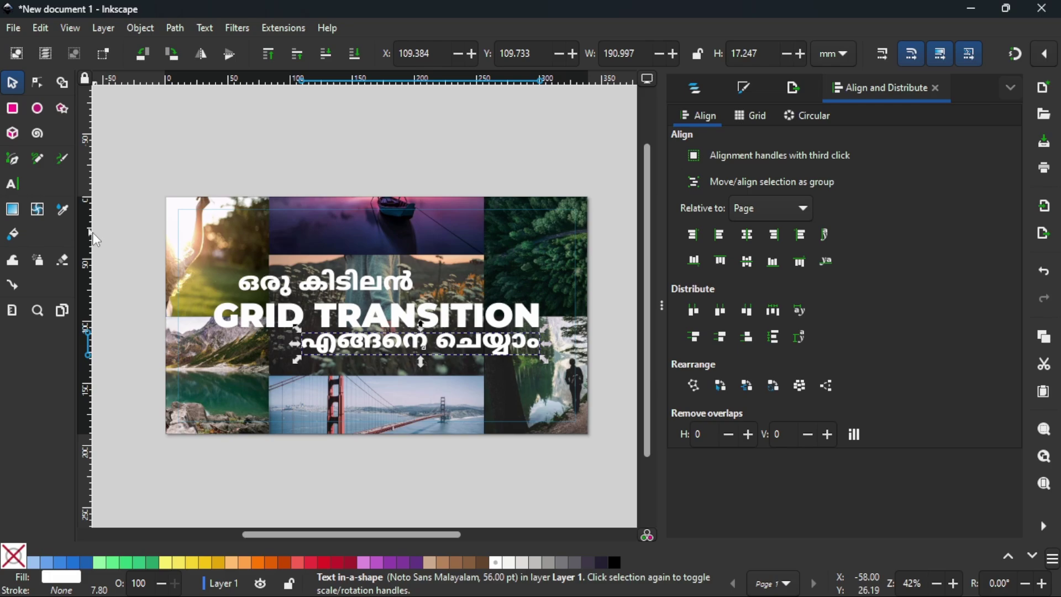
{"action": "left_click_drag", "start_coordinate": [95, 239], "coordinate": [543, 326]}
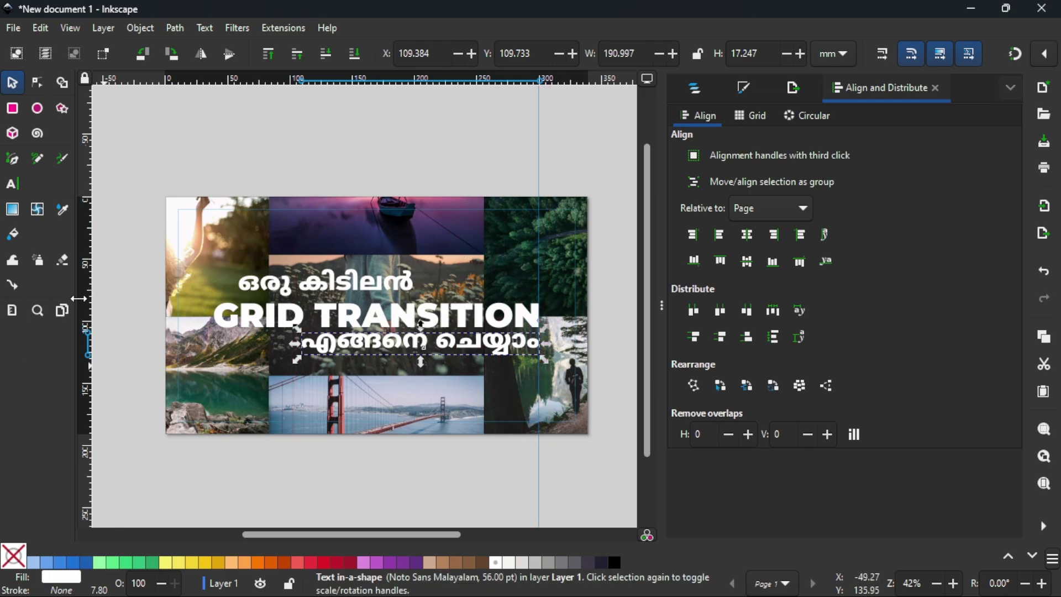
{"action": "left_click_drag", "start_coordinate": [79, 299], "coordinate": [218, 315]}
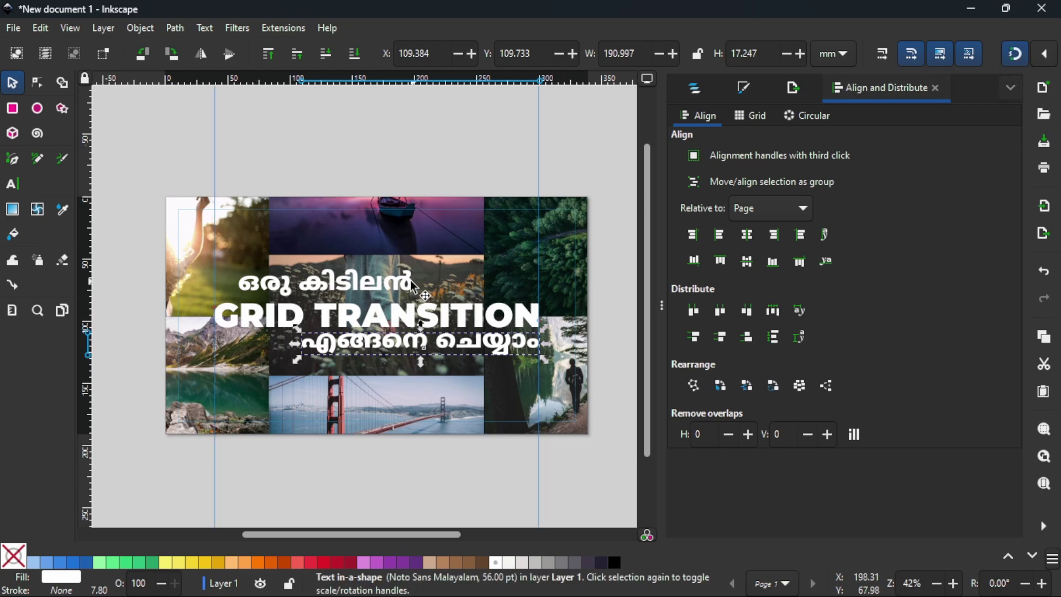
With snapping on, align the top Malayalam line to the left guide and the bottom to the right
{"action": "double_click", "coordinate": [328, 285]}
{"action": "left_click", "coordinate": [12, 82]}
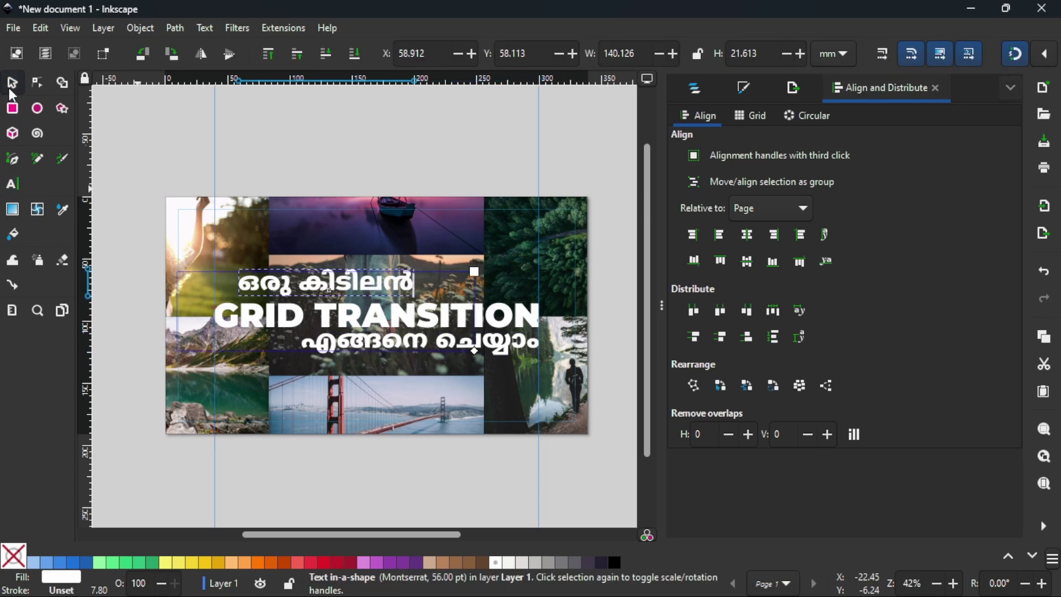
{"action": "left_click_drag", "start_coordinate": [358, 290], "coordinate": [334, 292]}
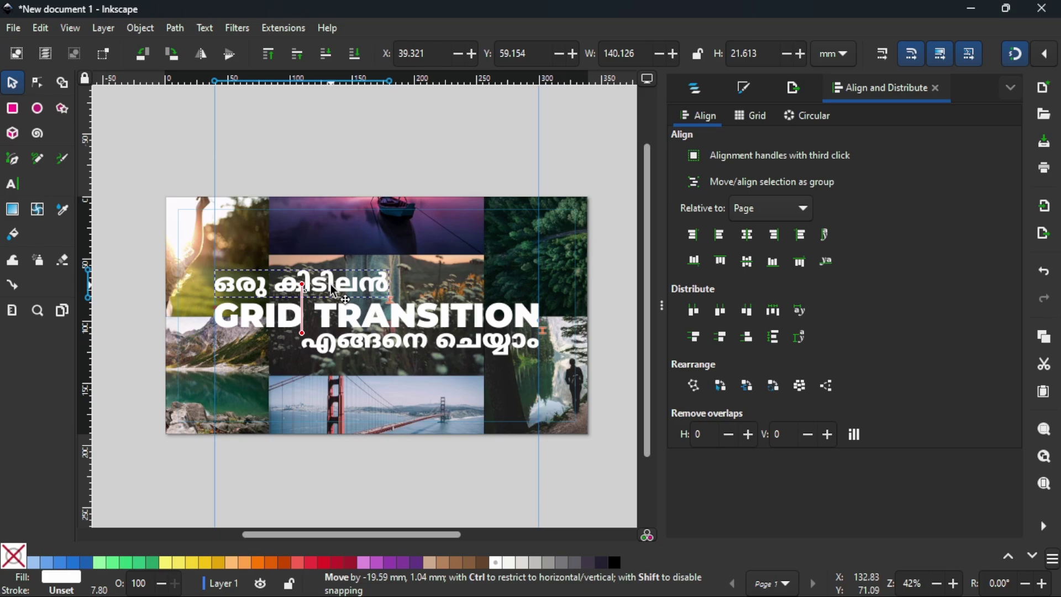
{"action": "left_click_drag", "start_coordinate": [334, 291], "coordinate": [334, 291]}
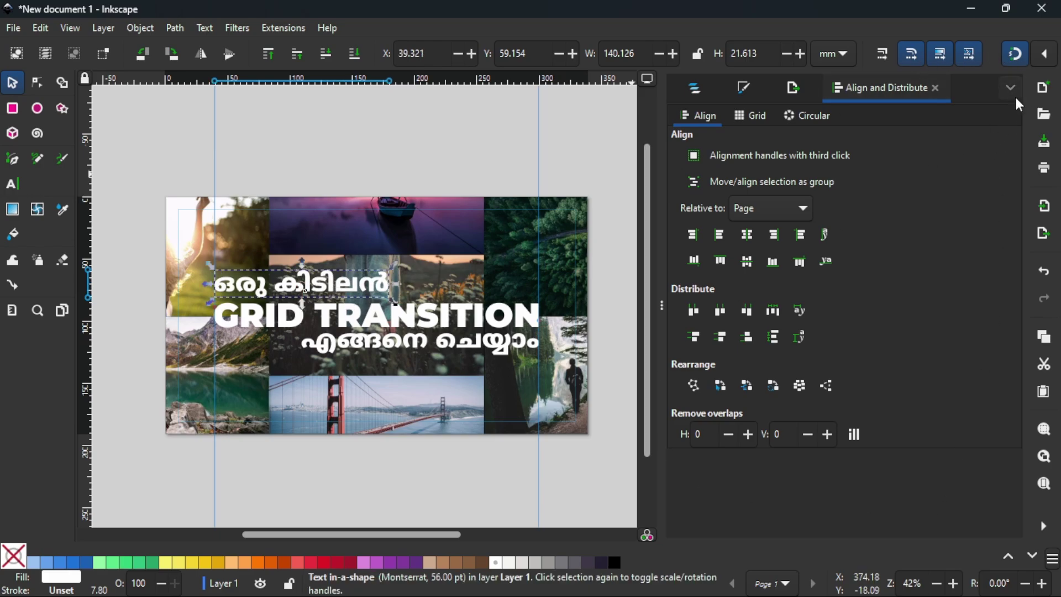
{"action": "left_click", "coordinate": [953, 583]}
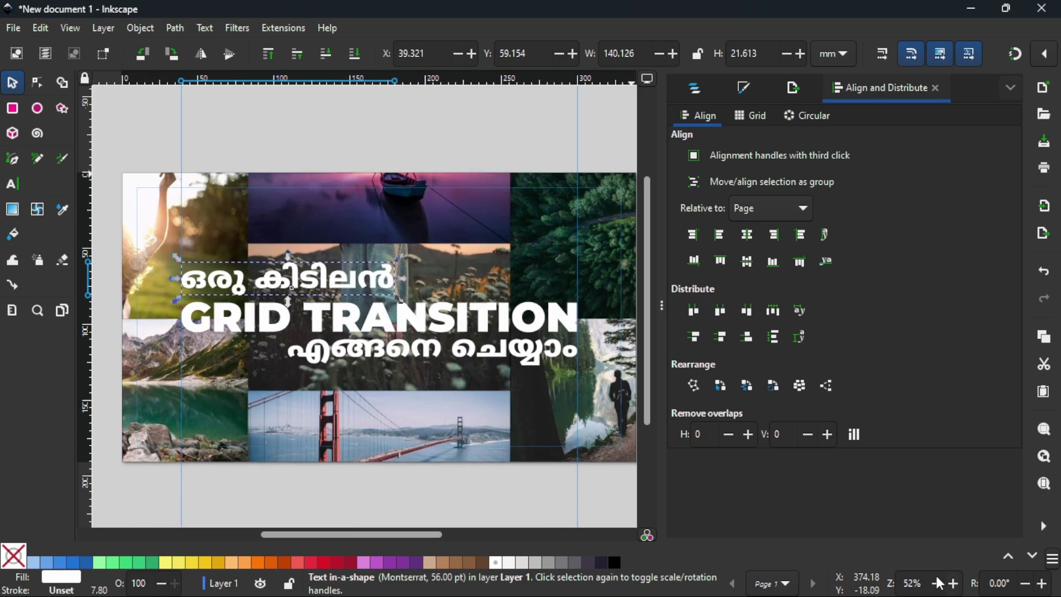
{"action": "left_click", "coordinate": [1015, 54]}
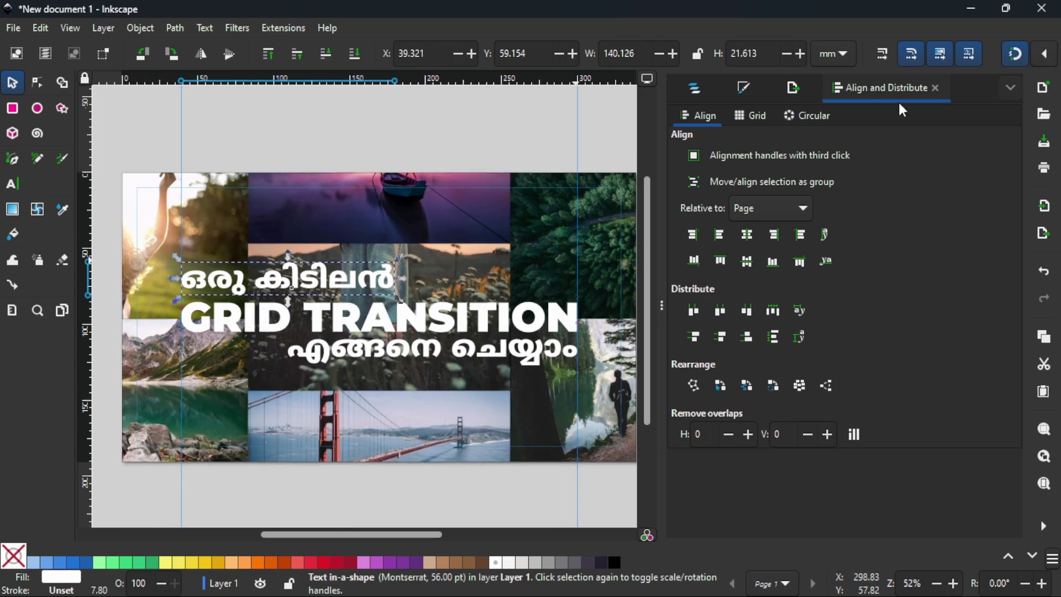
{"action": "left_click_drag", "start_coordinate": [369, 289], "coordinate": [433, 294]}
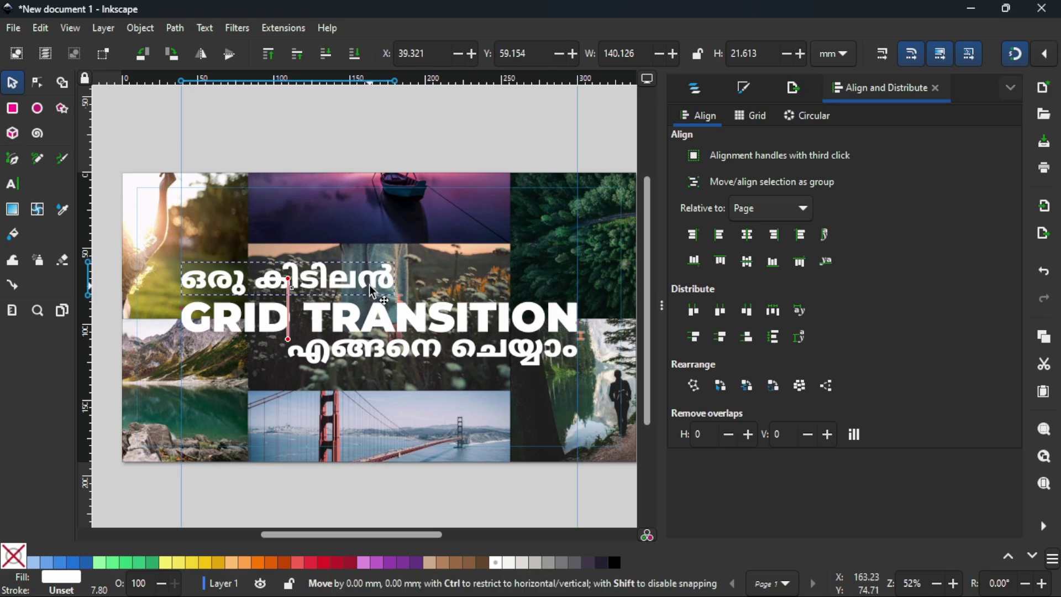
{"action": "left_click_drag", "start_coordinate": [347, 284], "coordinate": [343, 285]}
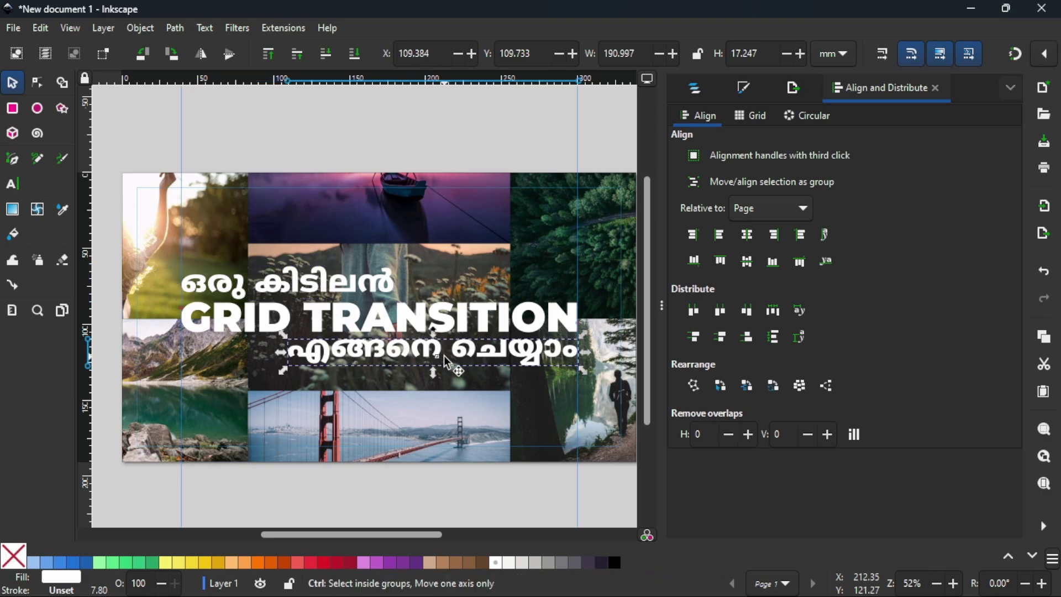
{"action": "left_click_drag", "start_coordinate": [445, 353], "coordinate": [448, 357]}
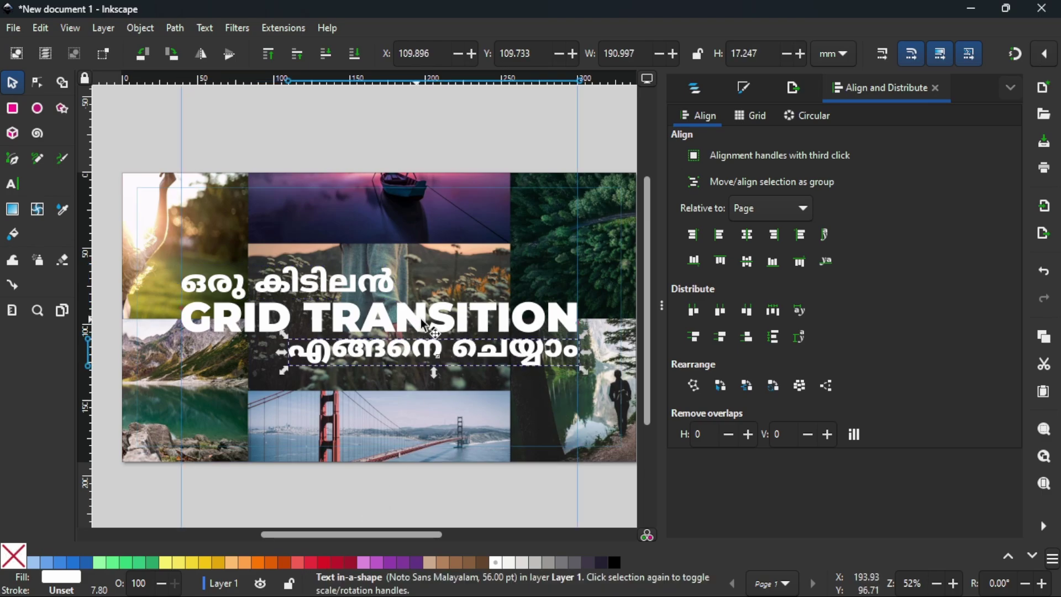
{"action": "left_click", "coordinate": [438, 322]}
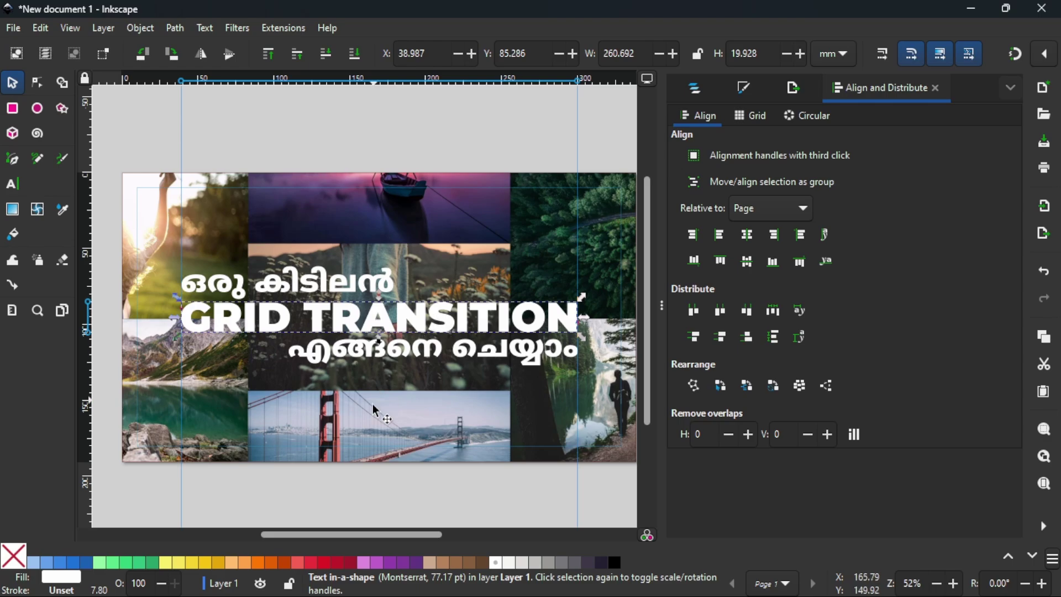
Fill GRID TRANSITION with a dark red palette swatch and select all three text lines
{"action": "left_click", "coordinate": [317, 562]}
{"action": "left_click", "coordinate": [313, 562]}
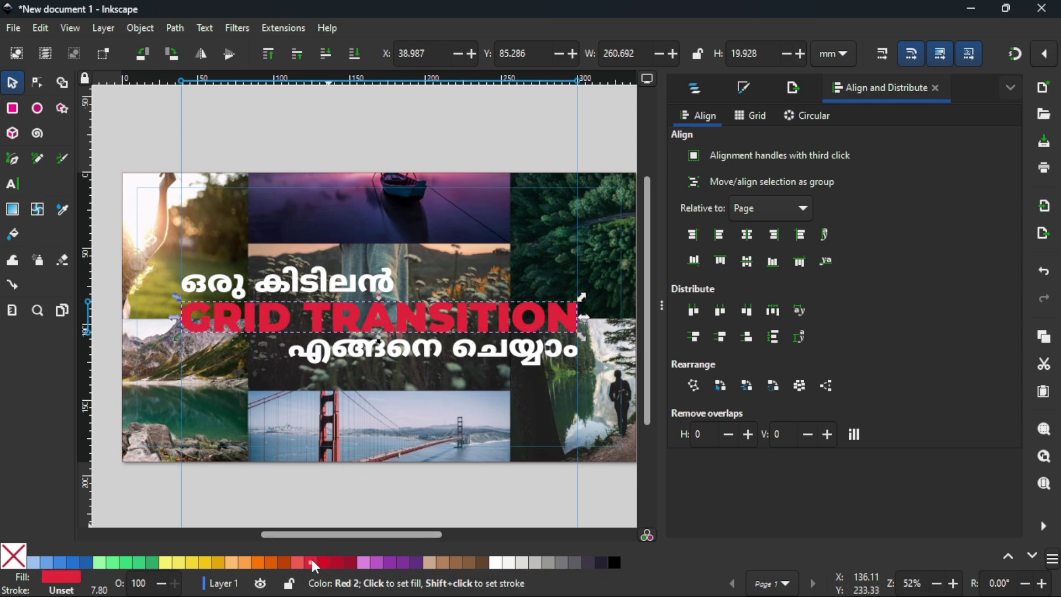
{"action": "left_click", "coordinate": [323, 562]}
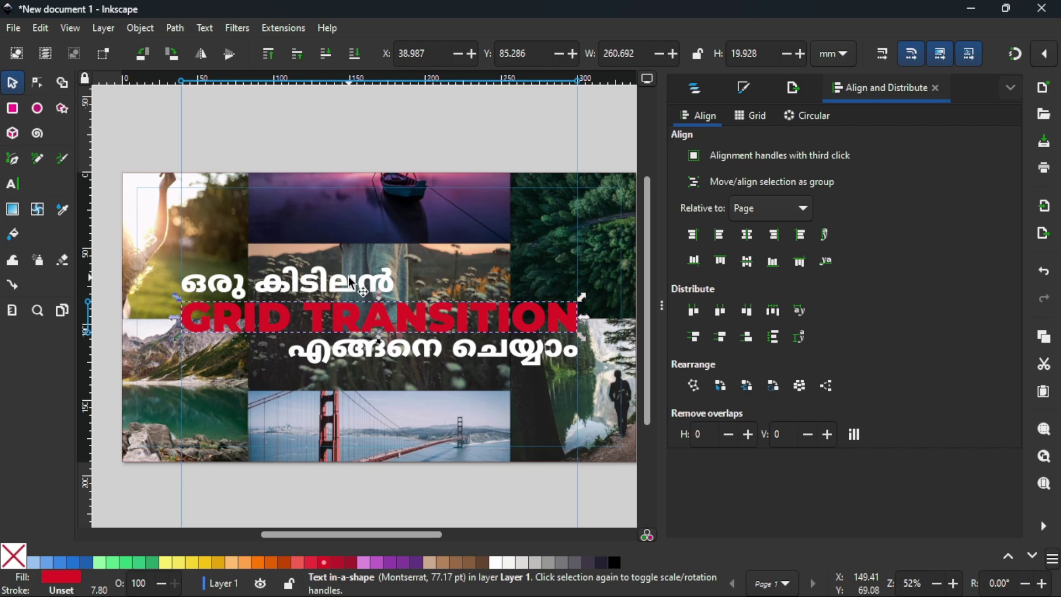
{"action": "left_click", "coordinate": [495, 357], "text": "shift"}
{"action": "left_click", "coordinate": [373, 287], "text": "shift"}
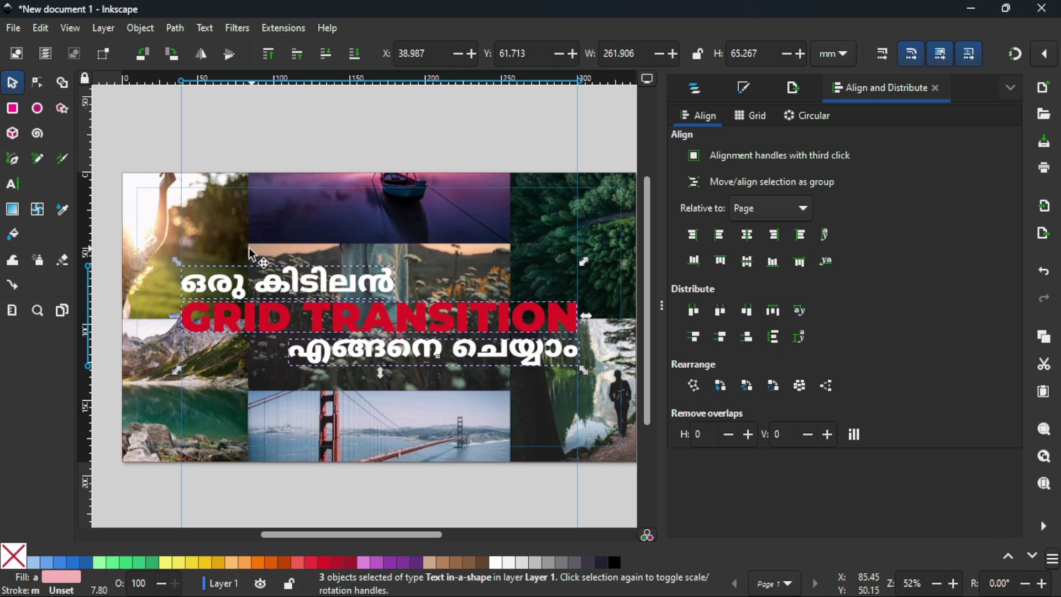
{"action": "left_click", "coordinate": [13, 108]}
{"action": "left_click_drag", "start_coordinate": [164, 261], "coordinate": [610, 390]}
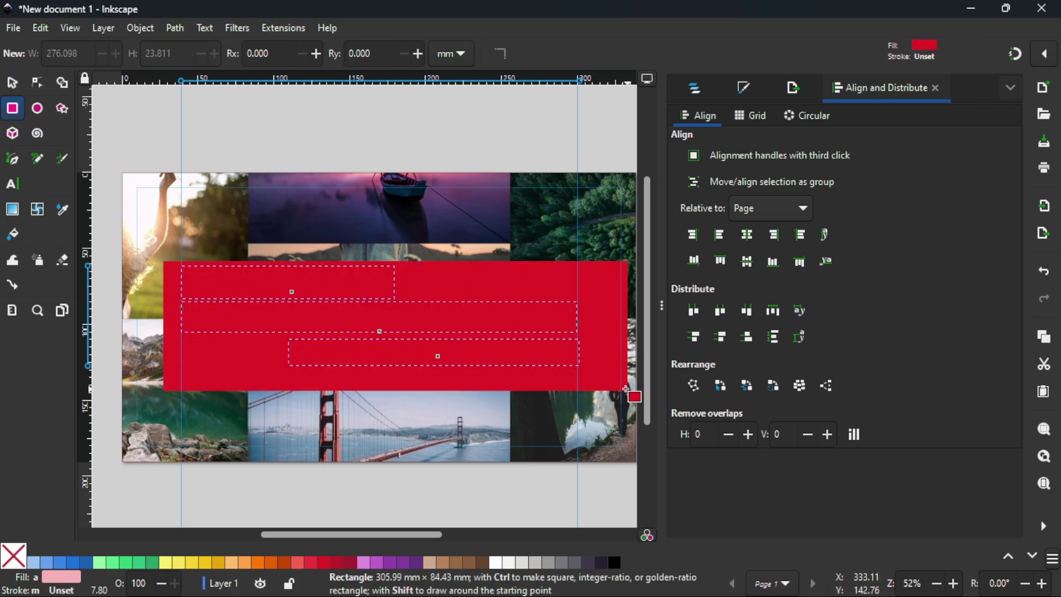
{"action": "key", "text": "s"}
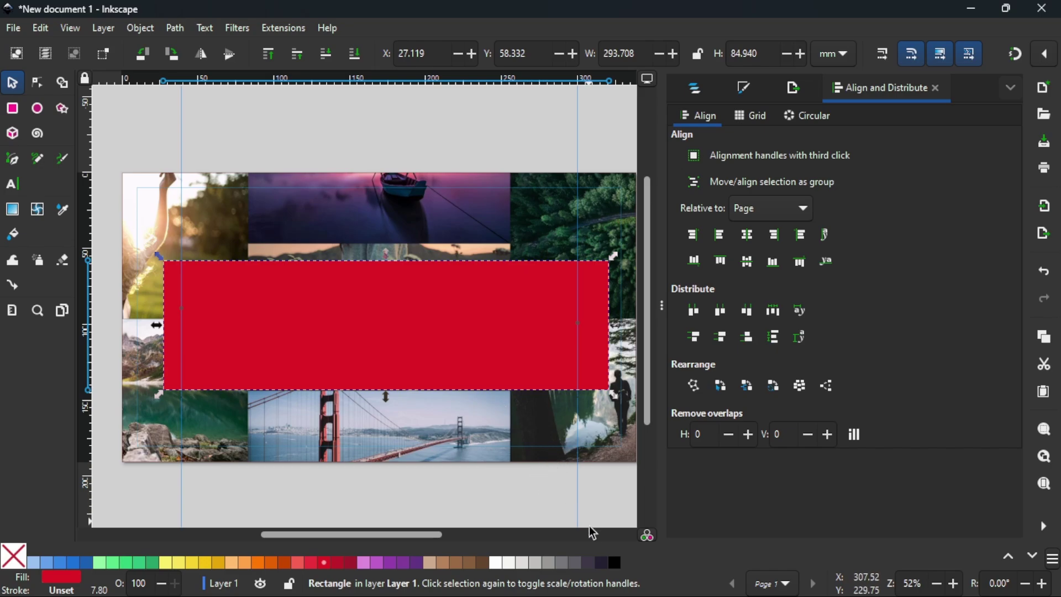
{"action": "left_click", "coordinate": [601, 562]}
{"action": "left_click", "coordinate": [325, 53]}
{"action": "left_click", "coordinate": [325, 53]}
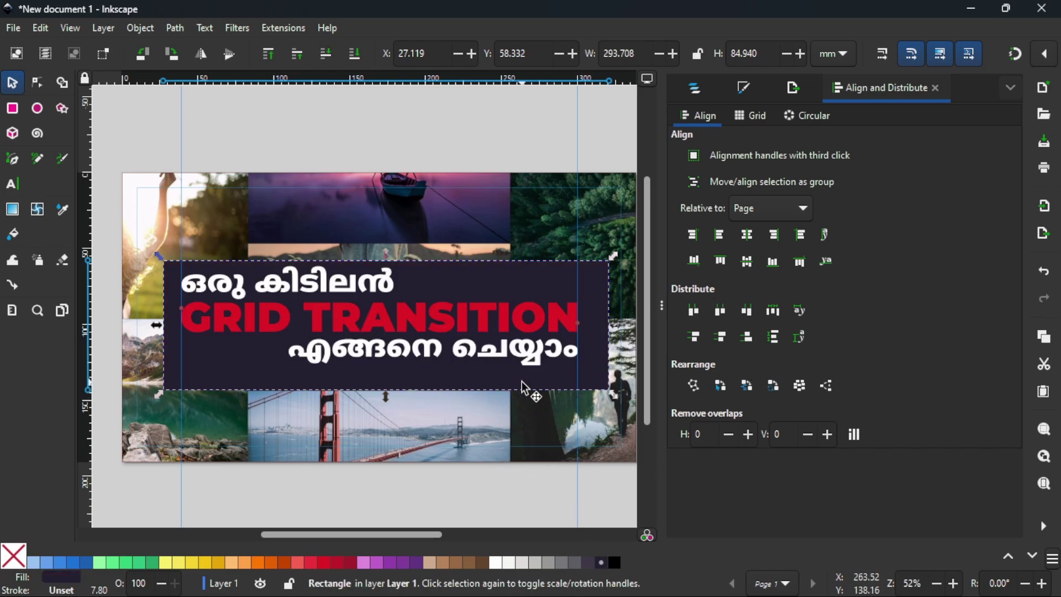
{"action": "left_click", "coordinate": [508, 277]}
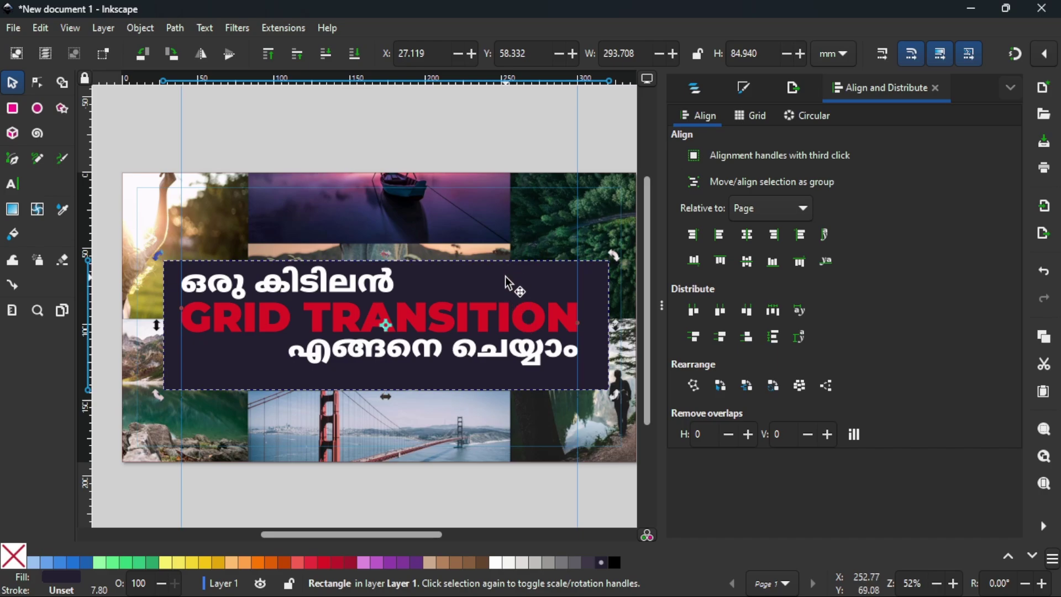
{"action": "left_click", "coordinate": [507, 311]}
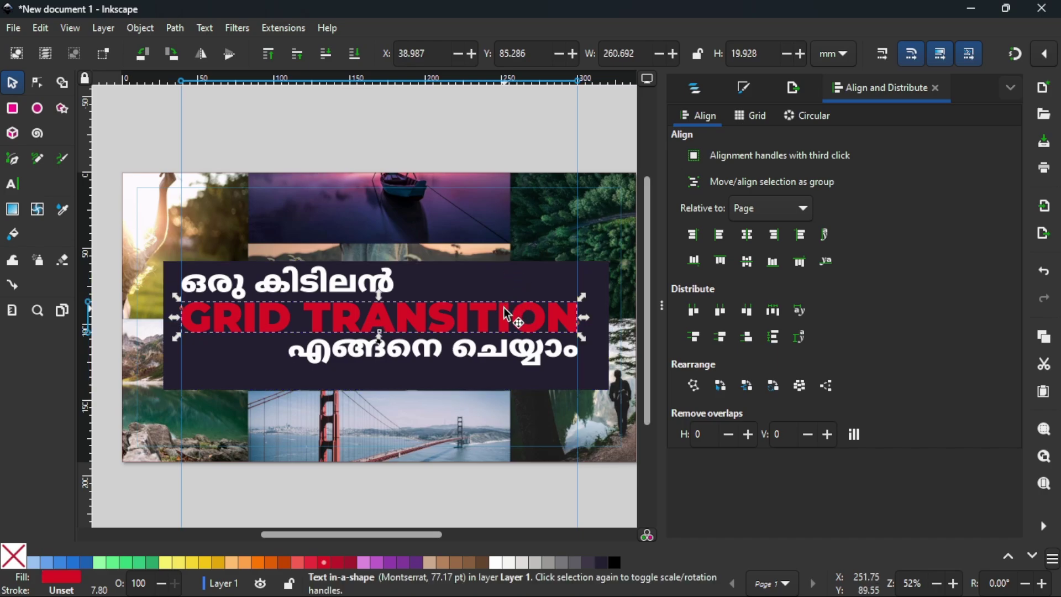
{"action": "left_click", "coordinate": [132, 563]}
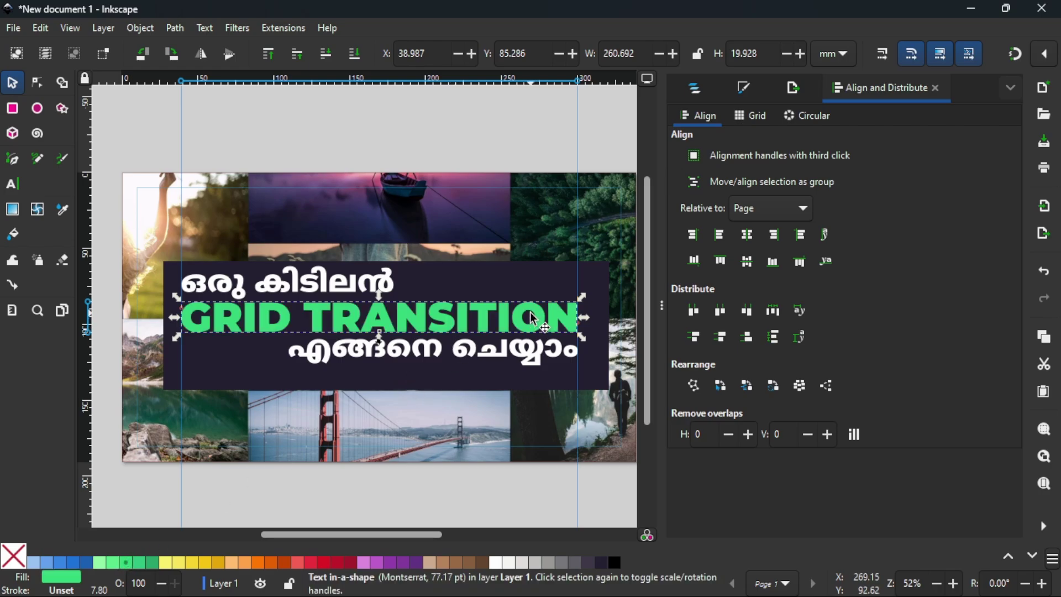
{"action": "key", "text": "ctrl+z"}
{"action": "left_click", "coordinate": [506, 292]}
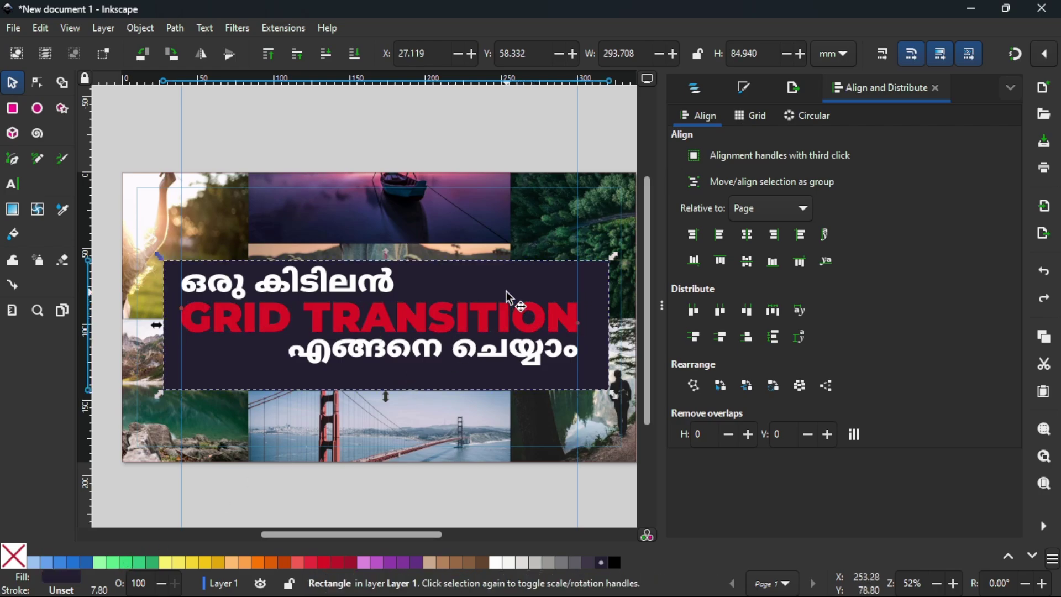
{"action": "key", "text": "Delete"}
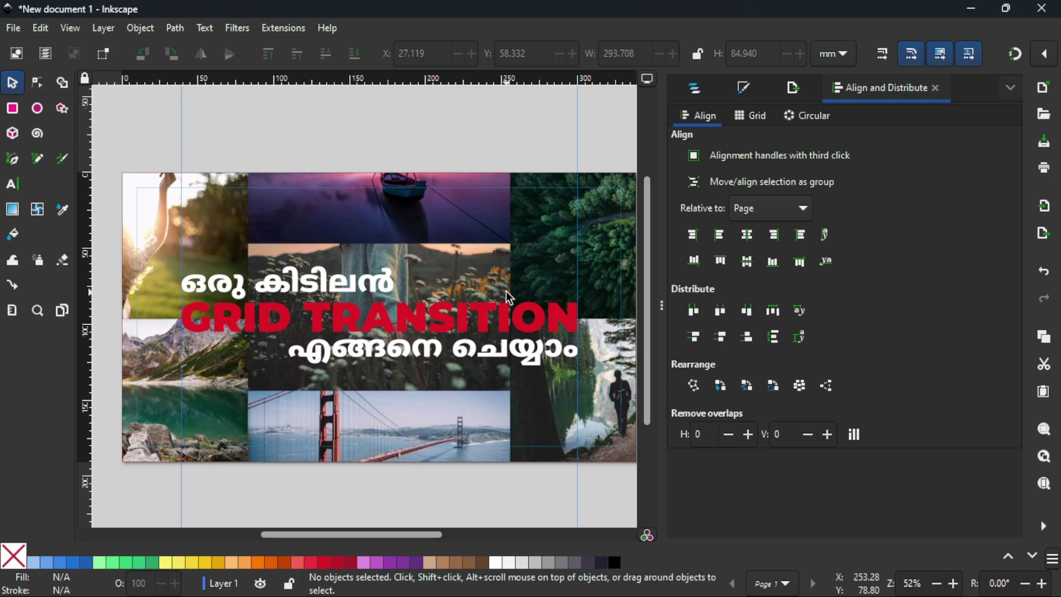
{"action": "left_click", "coordinate": [374, 288]}
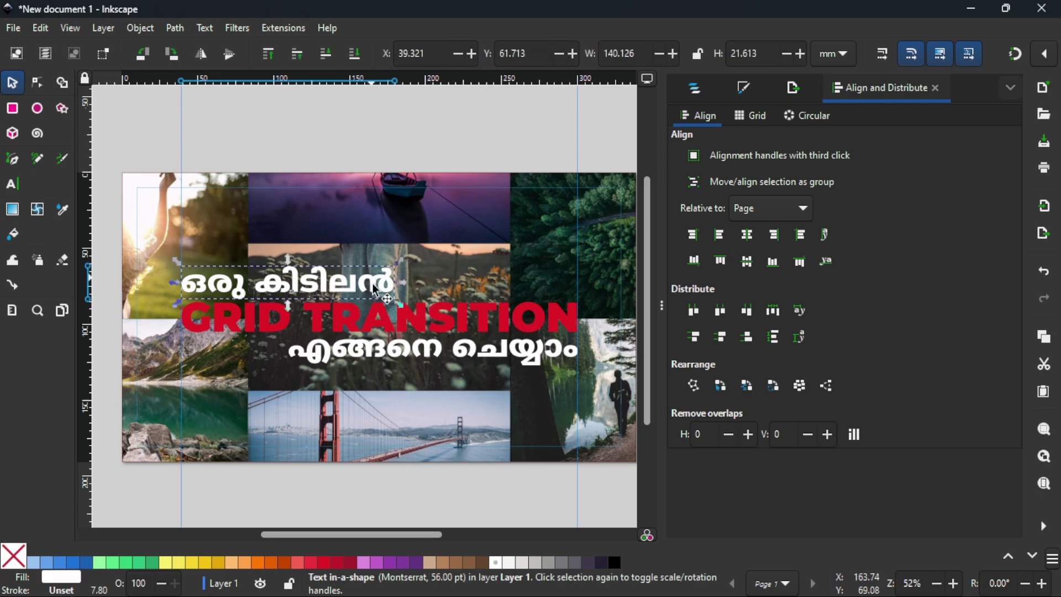
Apply a Drop Shadow filter with vertical offset 7.4 to all three title lines
{"action": "left_click", "coordinate": [470, 326], "text": "shift"}
{"action": "left_click", "coordinate": [459, 356], "text": "shift"}
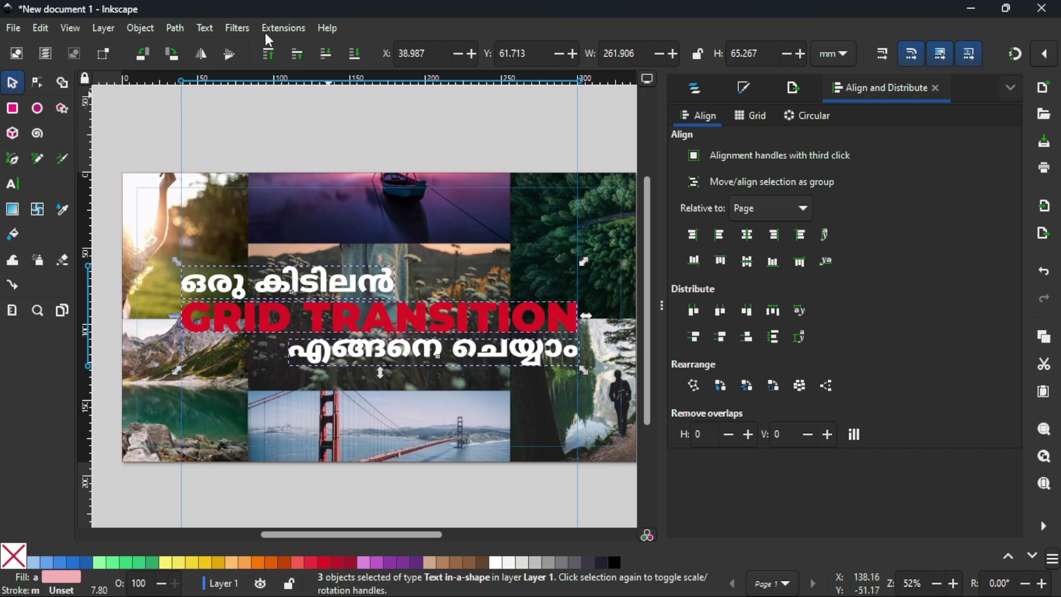
{"action": "left_click", "coordinate": [245, 29]}
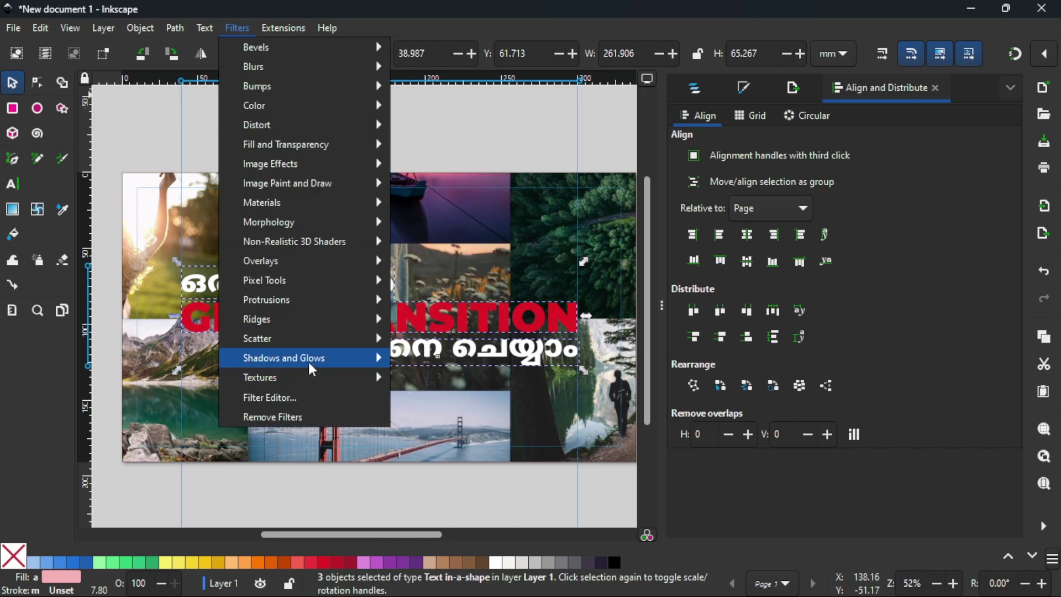
{"action": "mouse_move", "coordinate": [284, 357]}
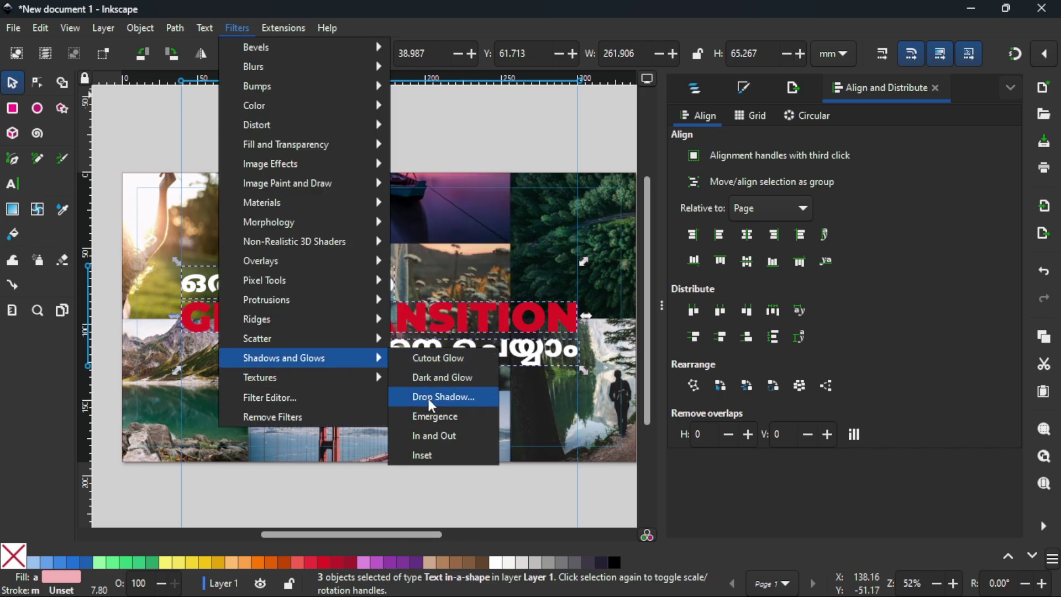
{"action": "left_click", "coordinate": [432, 405]}
{"action": "left_click_drag", "start_coordinate": [229, 136], "coordinate": [730, 117]}
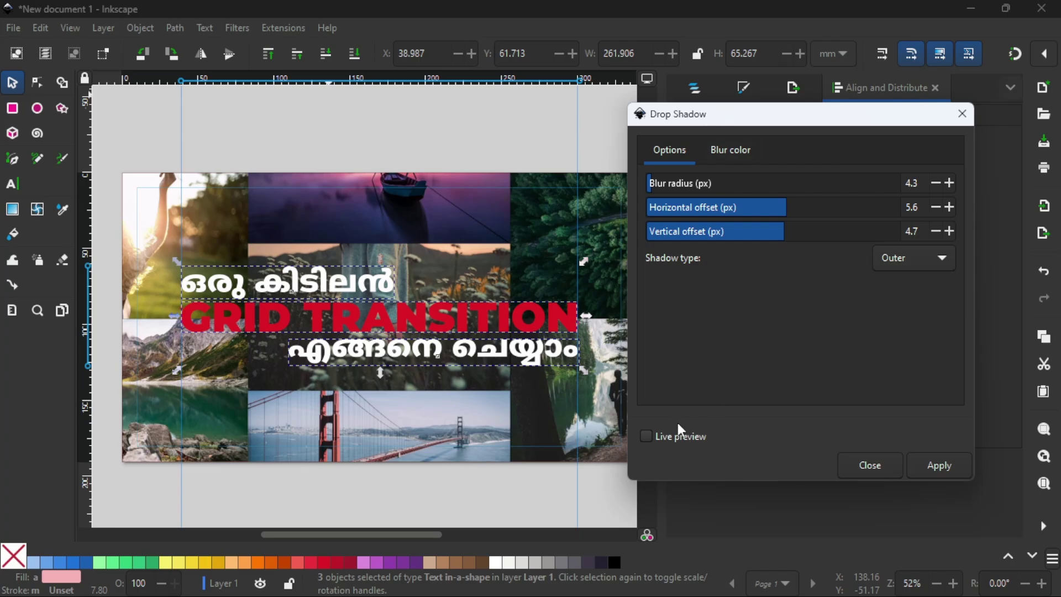
{"action": "left_click", "coordinate": [672, 437]}
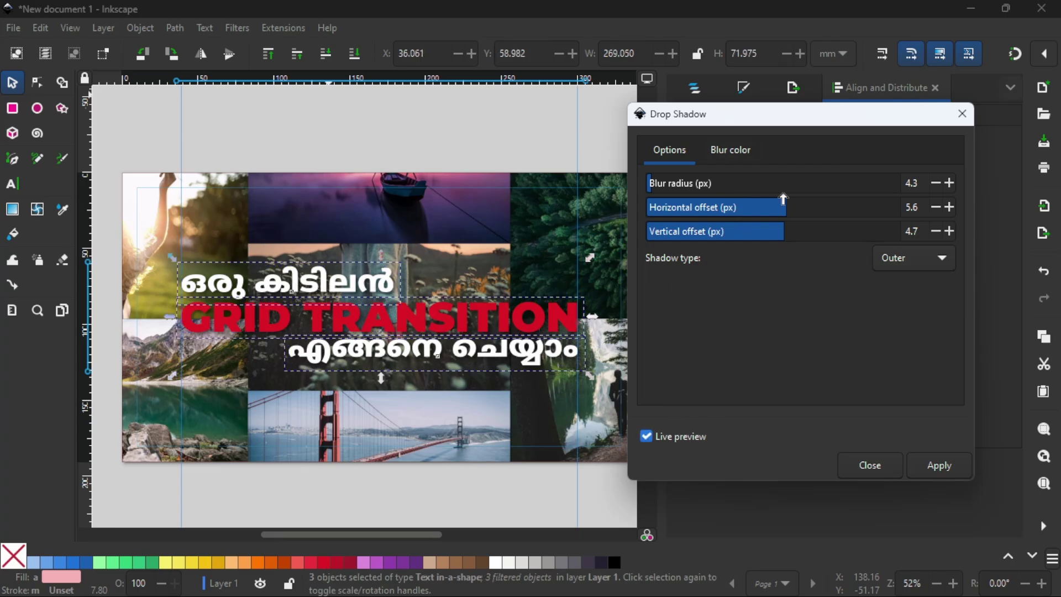
{"action": "left_click_drag", "start_coordinate": [791, 236], "coordinate": [791, 215]}
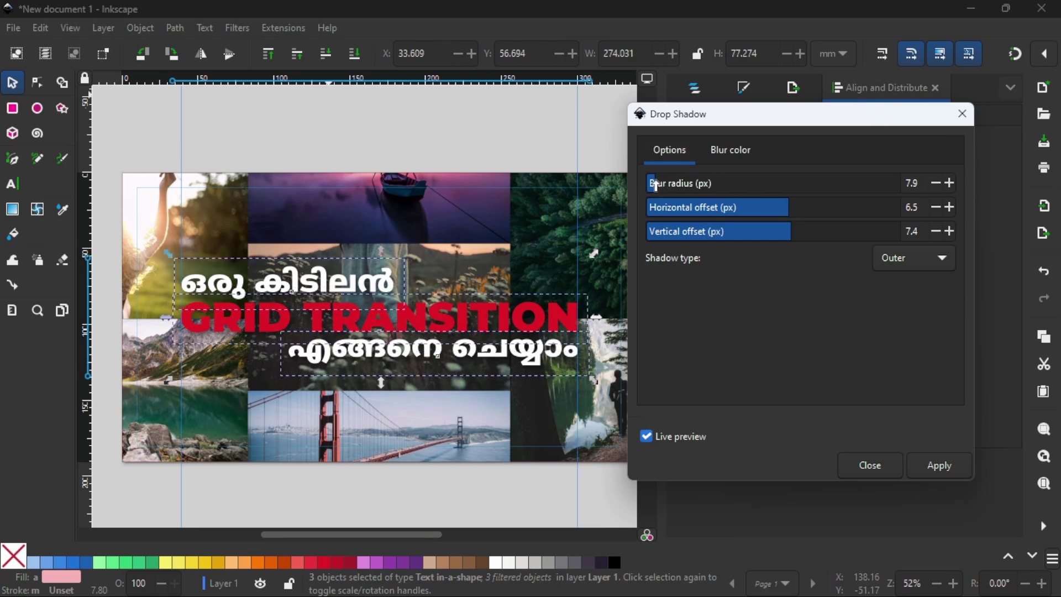
{"action": "left_click", "coordinate": [927, 459]}
Stack three more drop shadows to deepen the effect, then inspect the result
{"action": "left_click", "coordinate": [940, 471]}
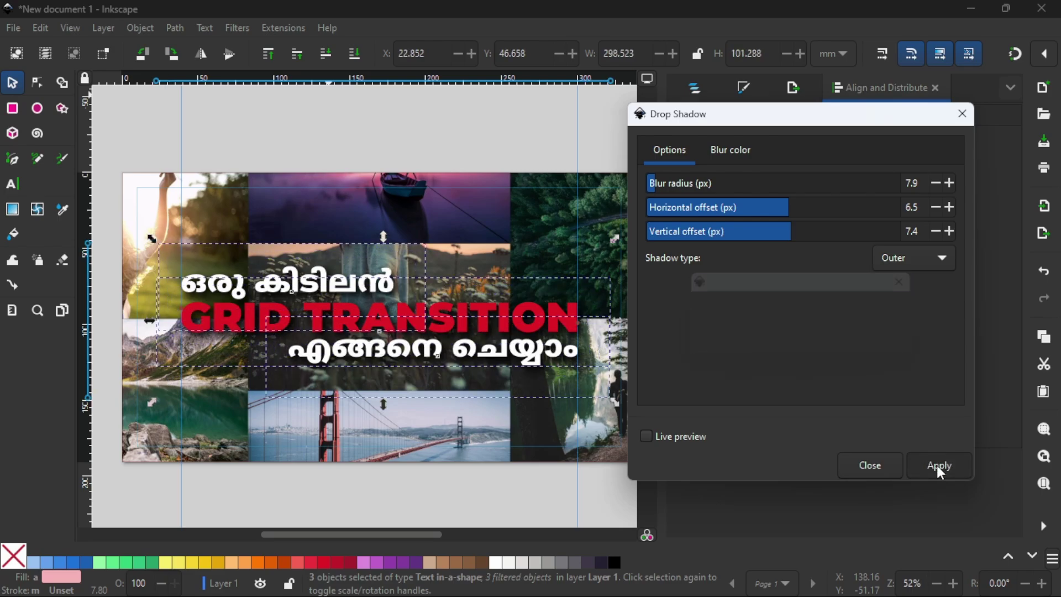
{"action": "left_click", "coordinate": [937, 467]}
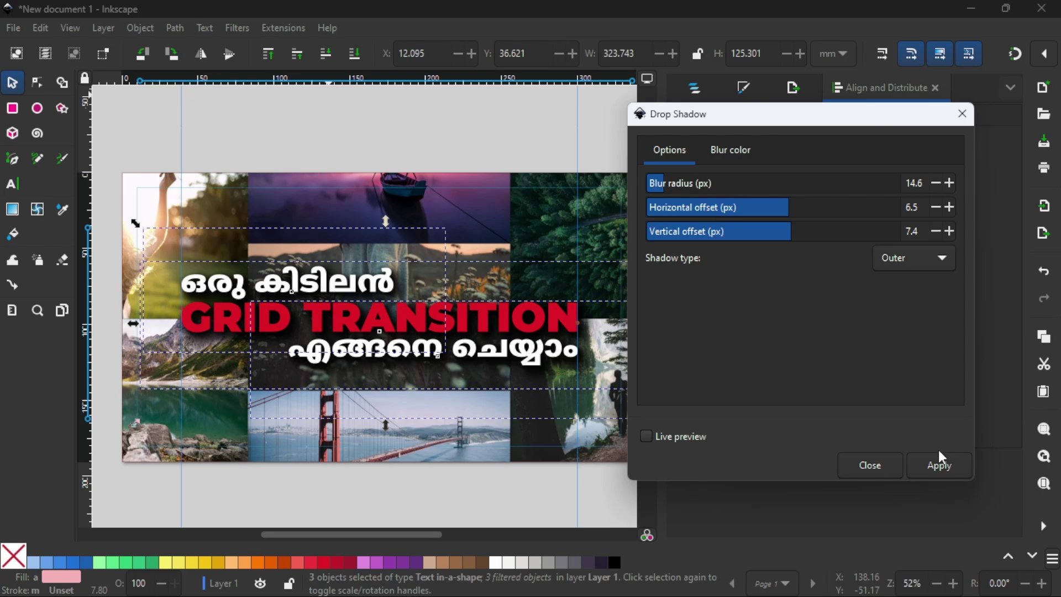
{"action": "left_click", "coordinate": [940, 467]}
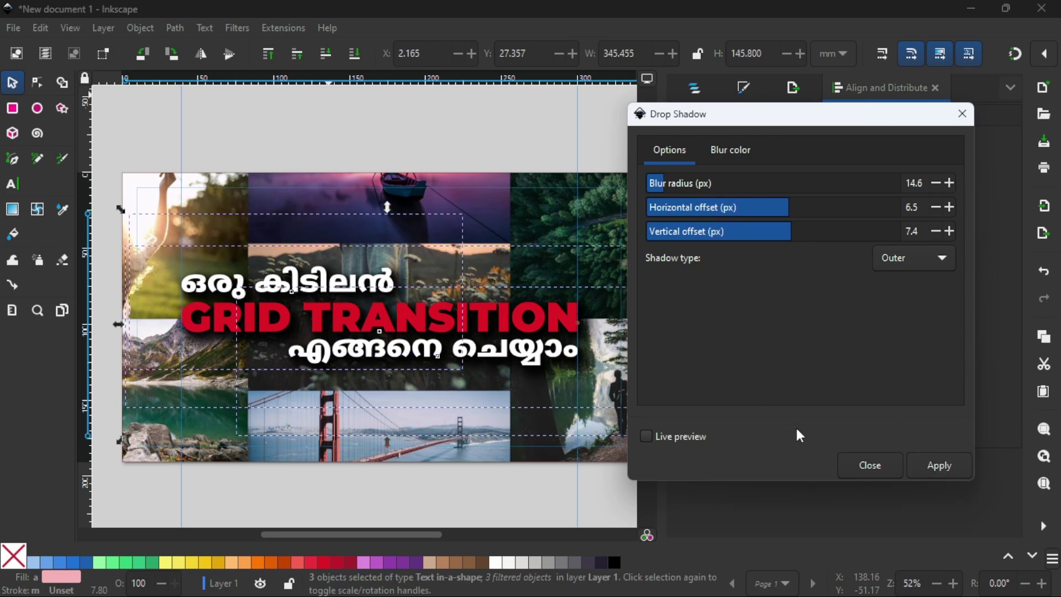
{"action": "left_click", "coordinate": [879, 467]}
{"action": "left_click", "coordinate": [433, 473]}
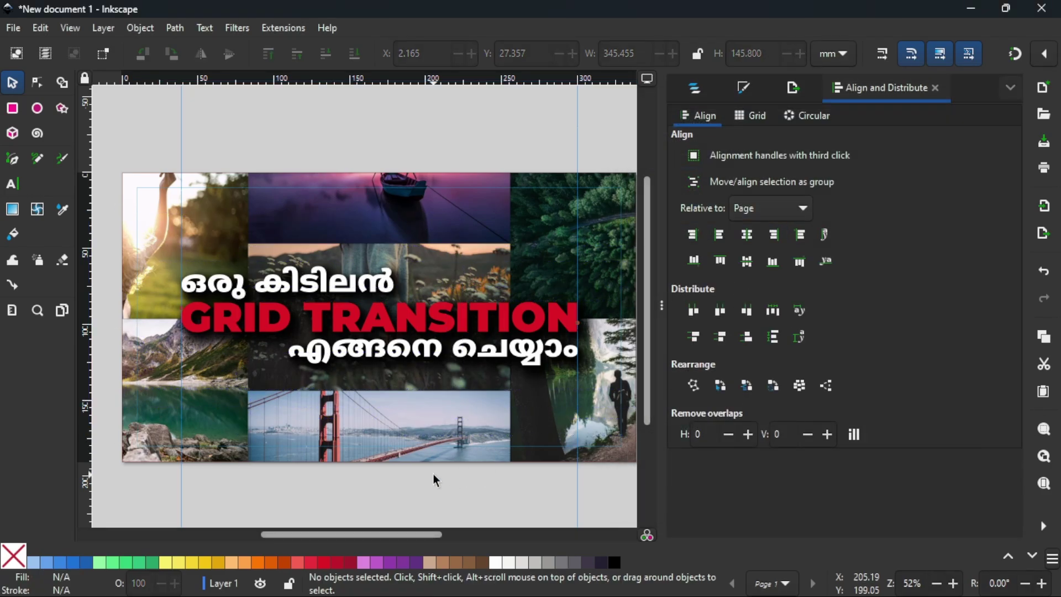
{"action": "left_click_drag", "start_coordinate": [556, 220], "coordinate": [537, 196]}
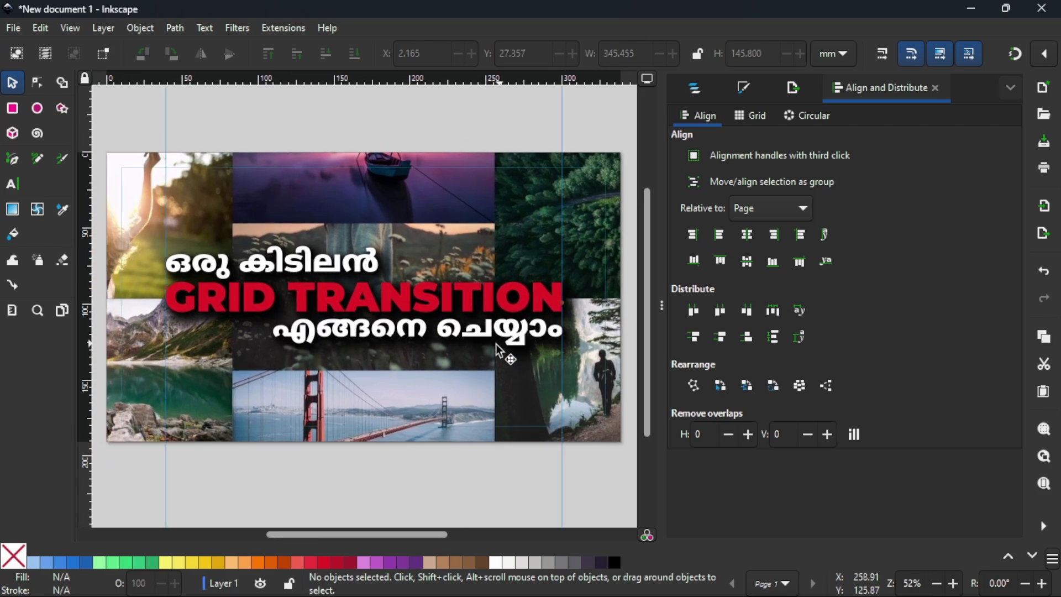
{"action": "left_click", "coordinate": [437, 408]}
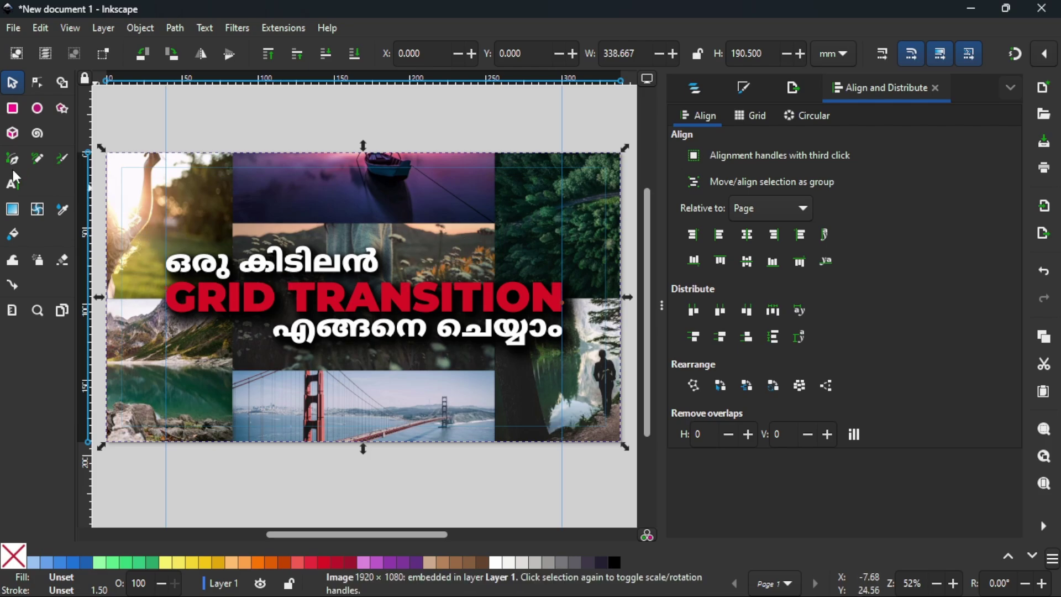
{"action": "left_click", "coordinate": [12, 109]}
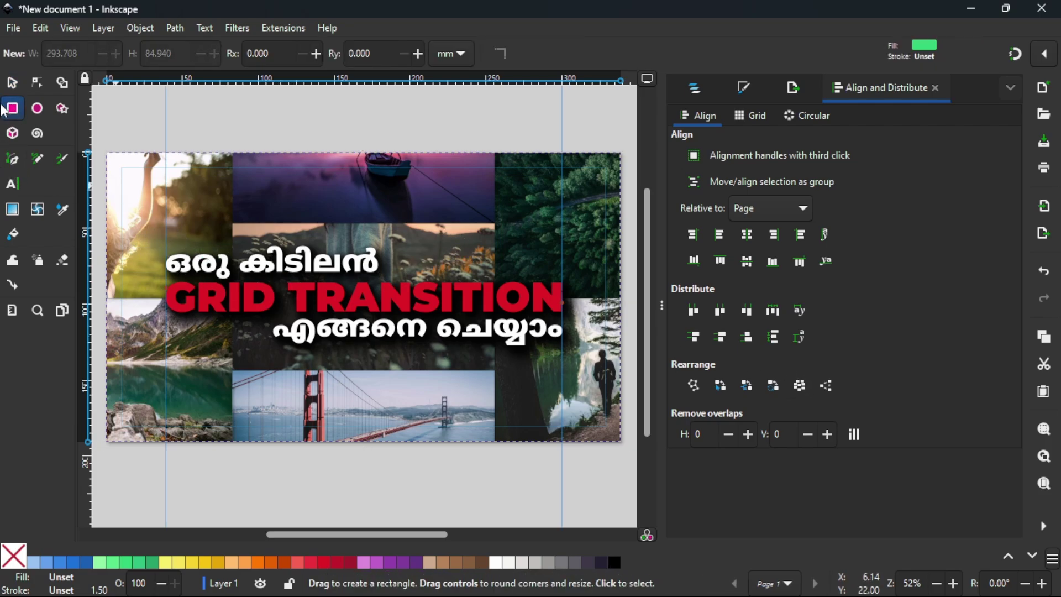
{"action": "left_click", "coordinate": [12, 83]}
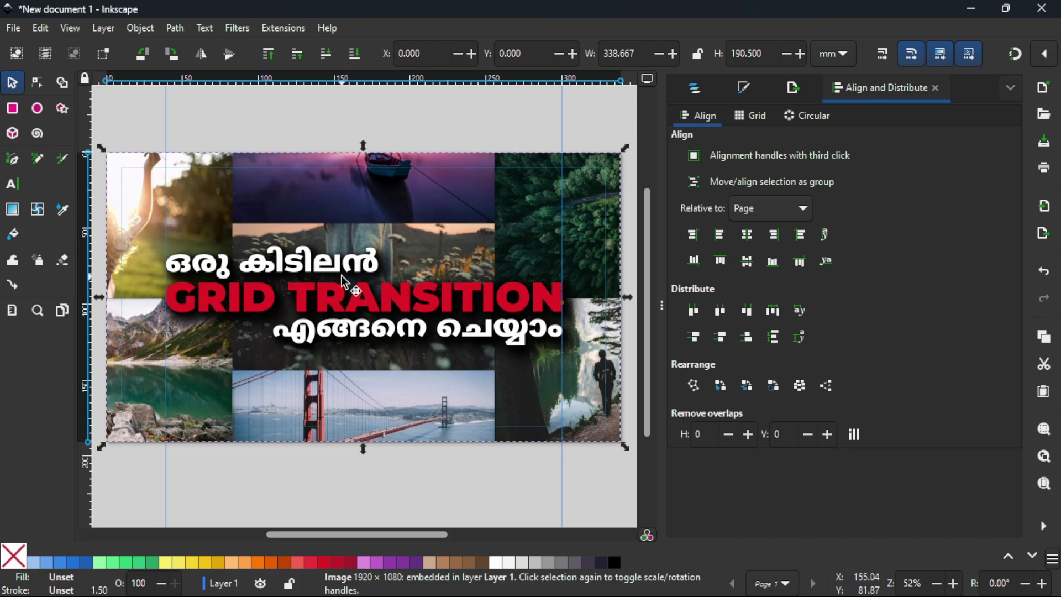
{"action": "left_click", "coordinate": [368, 304]}
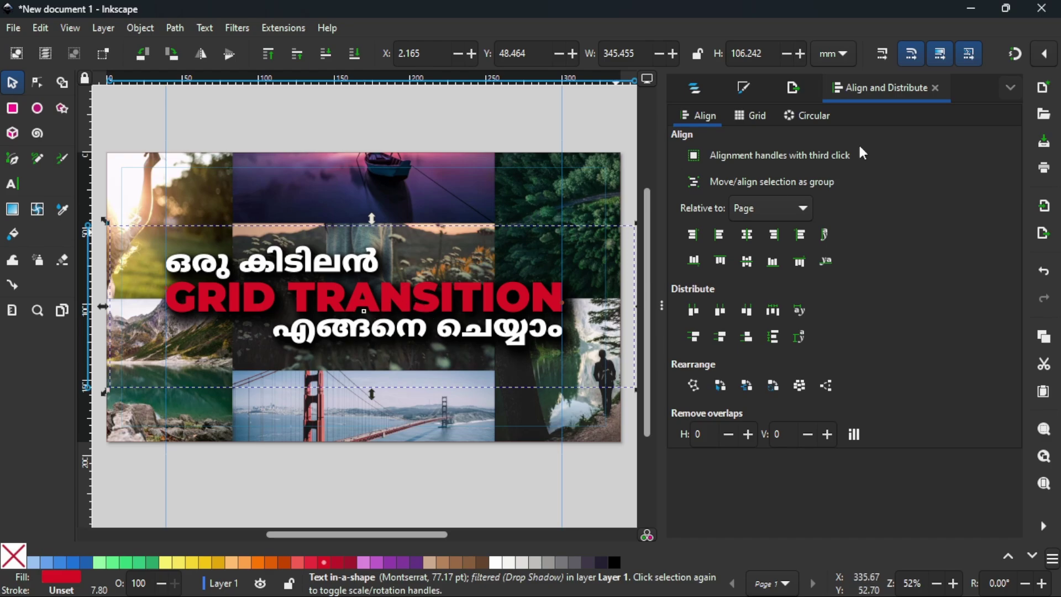
Try a black outline on GRID TRANSITION, varying width from 0.6 to 6.8, drawn beneath the fill
{"action": "left_click", "coordinate": [739, 86]}
{"action": "left_click", "coordinate": [789, 119]}
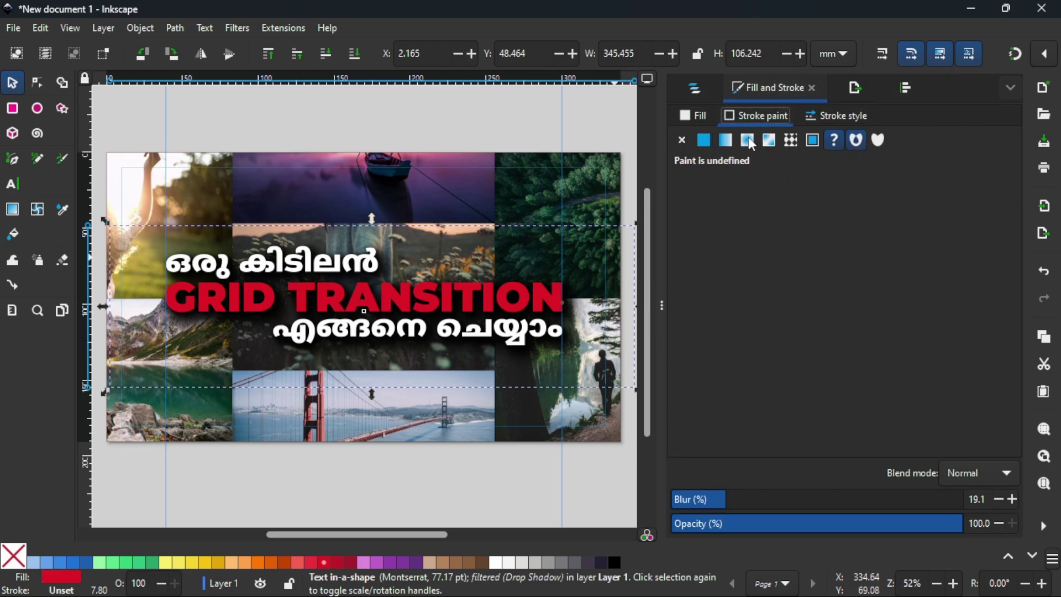
{"action": "left_click", "coordinate": [704, 141]}
{"action": "left_click_drag", "start_coordinate": [735, 279], "coordinate": [698, 280]}
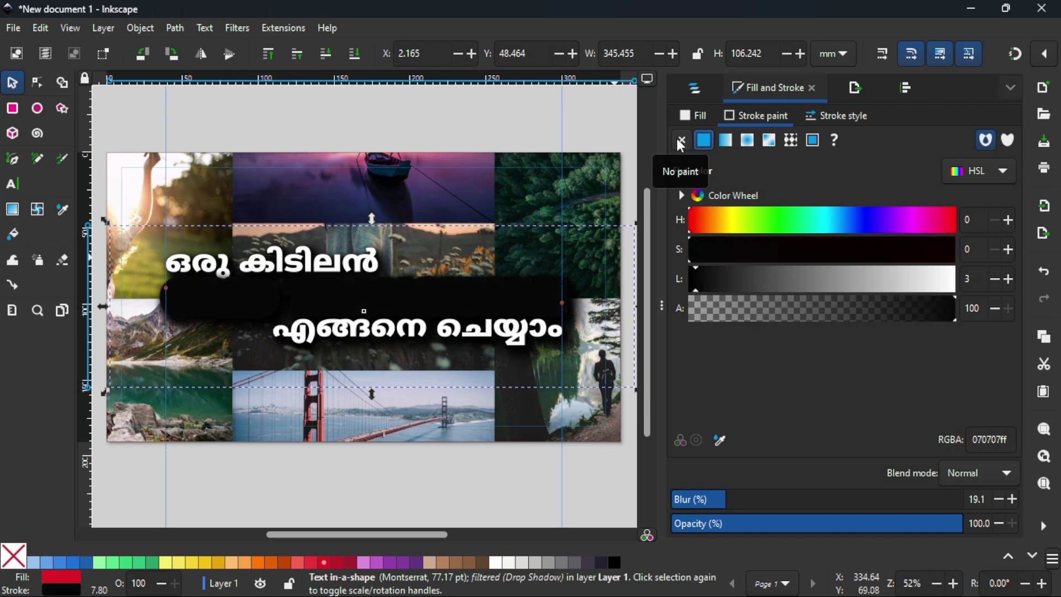
{"action": "left_click", "coordinate": [824, 118]}
{"action": "left_click", "coordinate": [761, 146]}
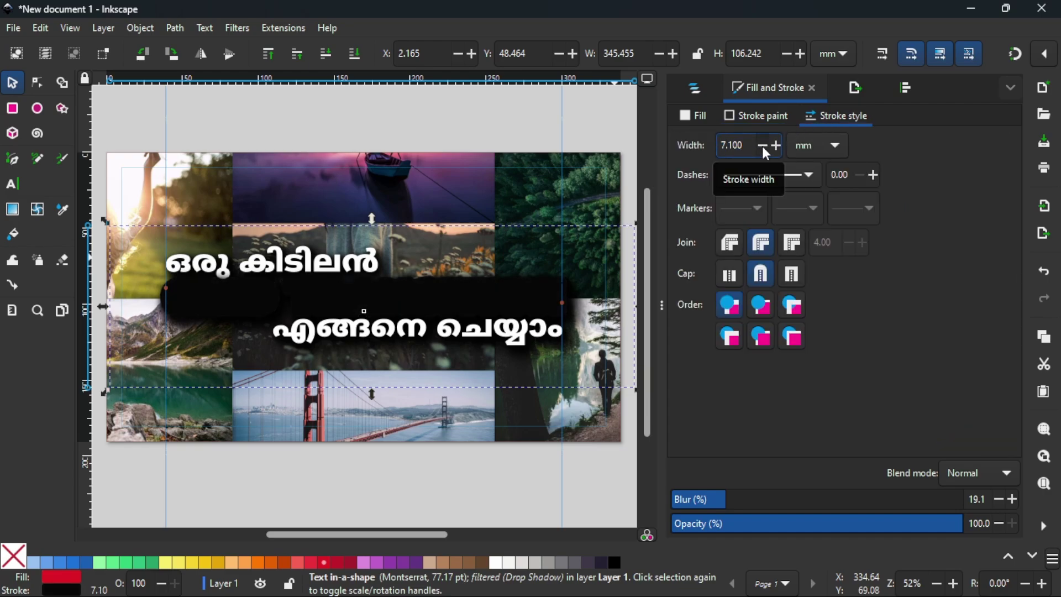
{"action": "left_click", "coordinate": [761, 146]}
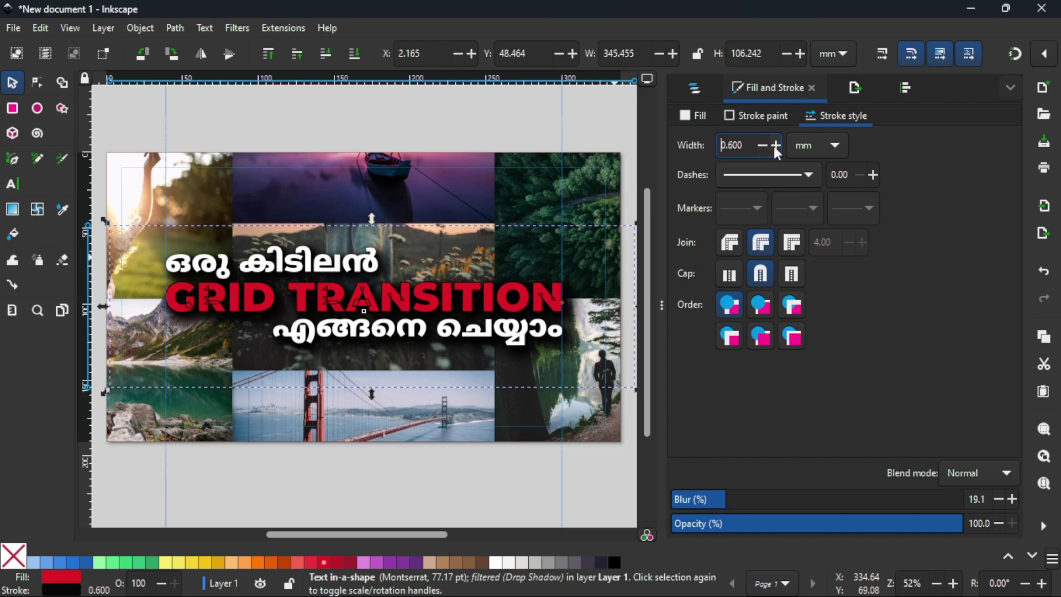
{"action": "left_click", "coordinate": [775, 146]}
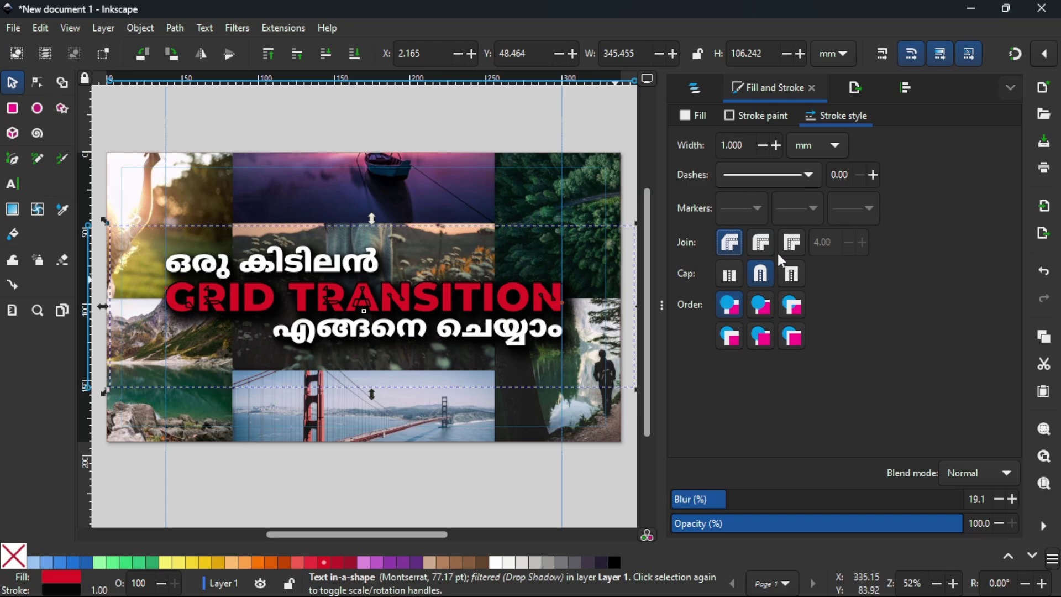
{"action": "left_click", "coordinate": [756, 311]}
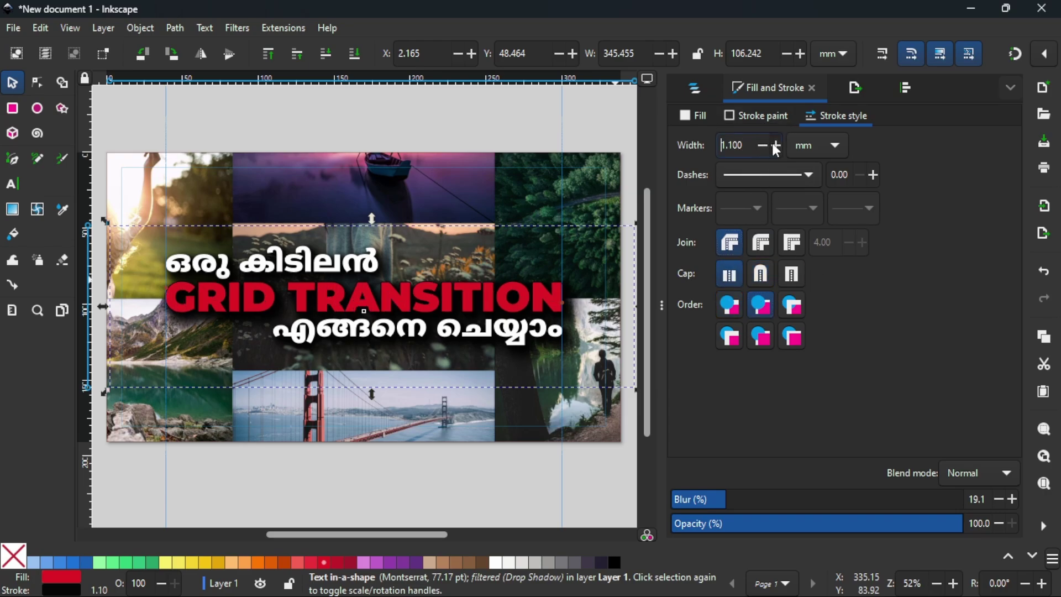
{"action": "left_click", "coordinate": [777, 147]}
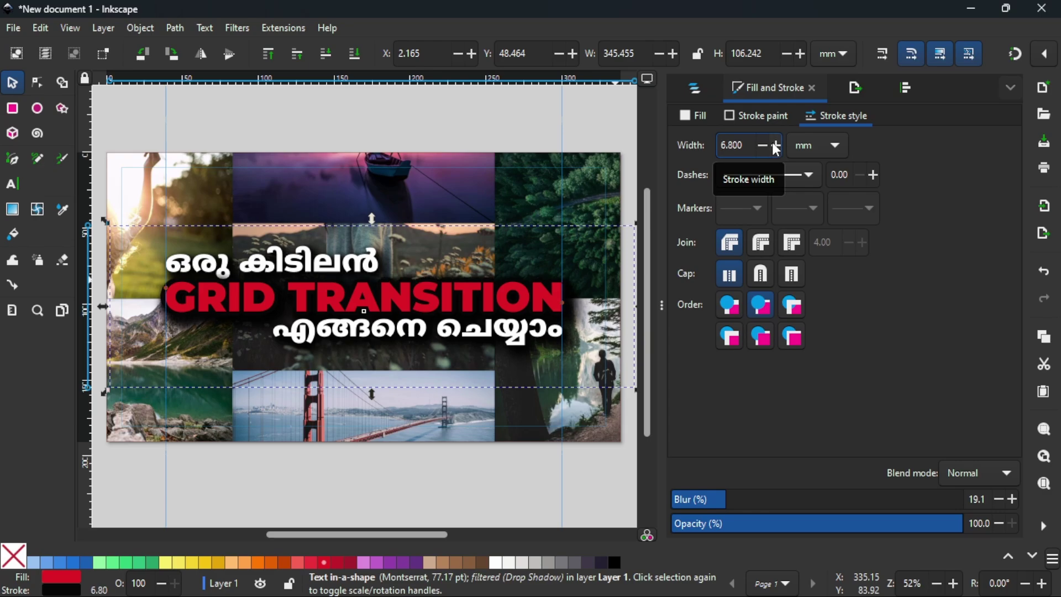
Try white, green and pink outline colours, then set the stroke to none
{"action": "left_click", "coordinate": [763, 116]}
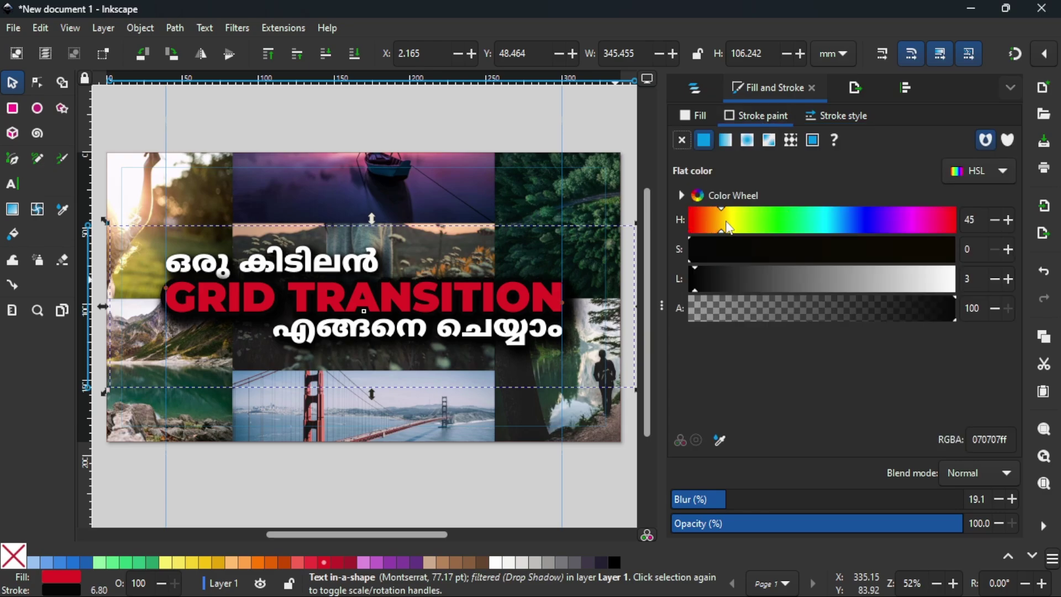
{"action": "left_click_drag", "start_coordinate": [734, 279], "coordinate": [967, 292]}
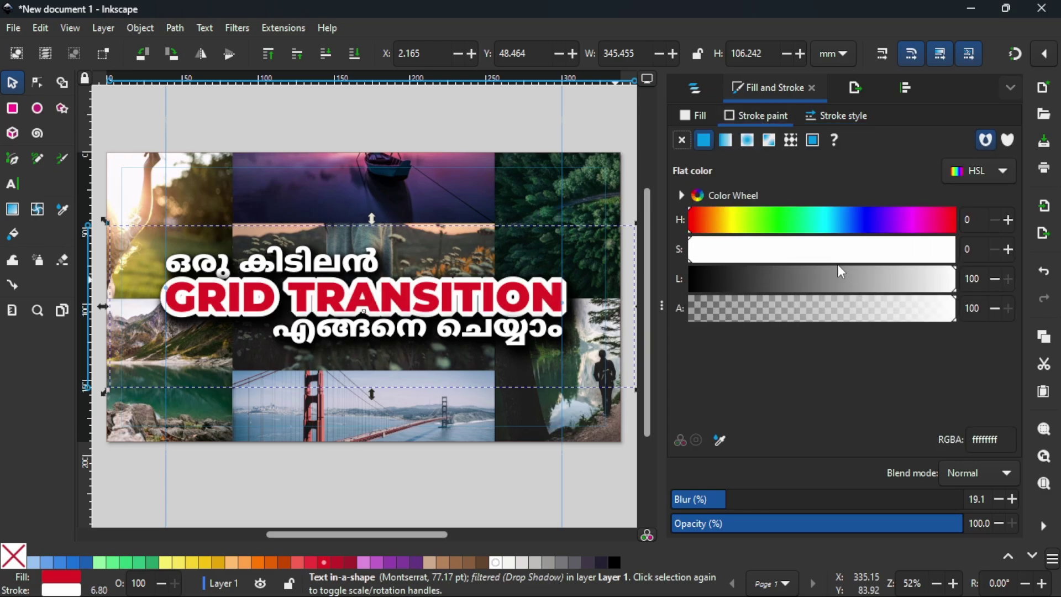
{"action": "mouse_move", "coordinate": [909, 250]}
{"action": "left_mouse_down"}
{"action": "mouse_move", "coordinate": [797, 249]}
{"action": "mouse_move", "coordinate": [953, 249]}
{"action": "mouse_move", "coordinate": [774, 281]}
{"action": "mouse_move", "coordinate": [833, 279]}
{"action": "left_mouse_up"}
{"action": "left_click", "coordinate": [751, 221]}
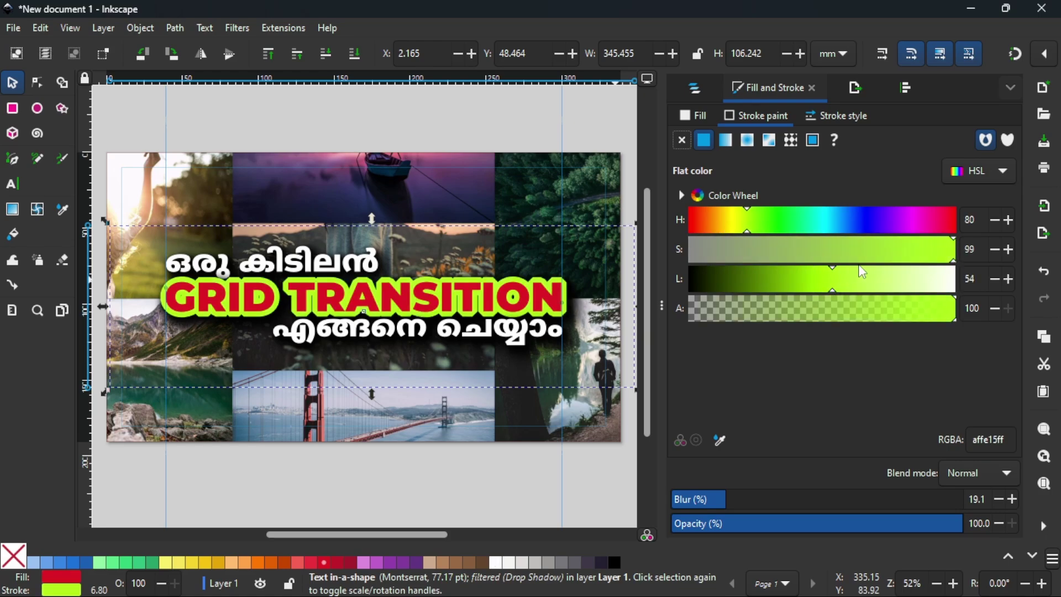
{"action": "left_click", "coordinate": [946, 220]}
{"action": "mouse_move", "coordinate": [933, 248]}
{"action": "left_mouse_down"}
{"action": "mouse_move", "coordinate": [758, 247]}
{"action": "mouse_move", "coordinate": [955, 249]}
{"action": "left_mouse_up"}
{"action": "left_click", "coordinate": [683, 140]}
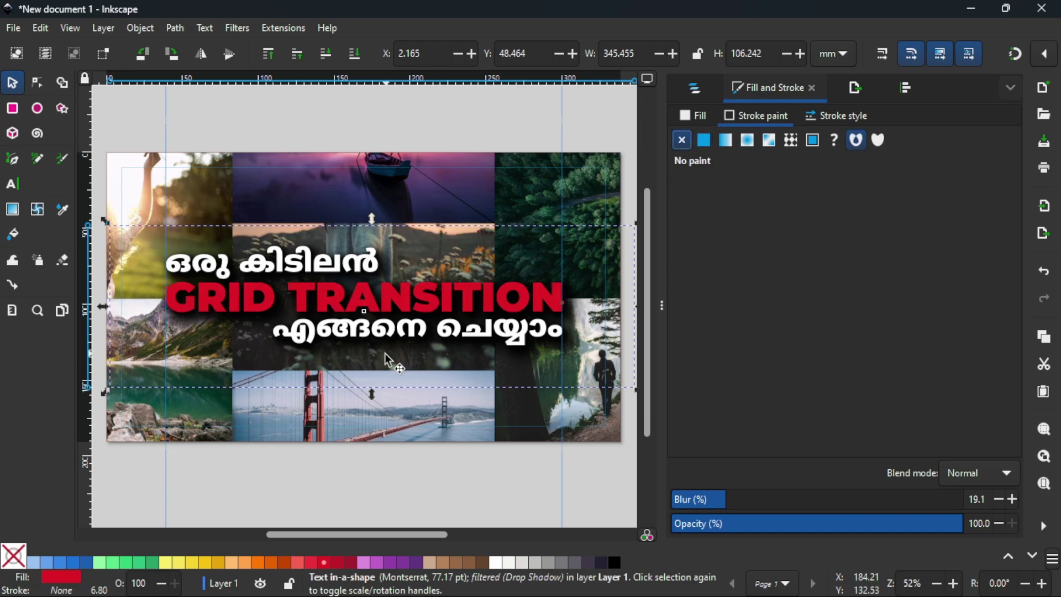
{"action": "left_click", "coordinate": [414, 504]}
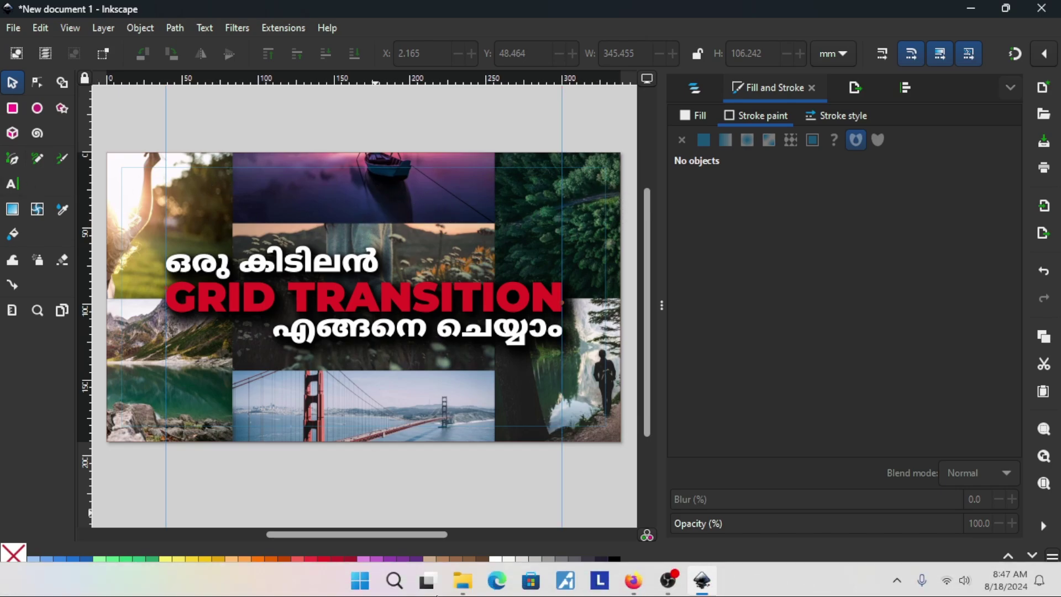
{"action": "left_click", "coordinate": [463, 578]}
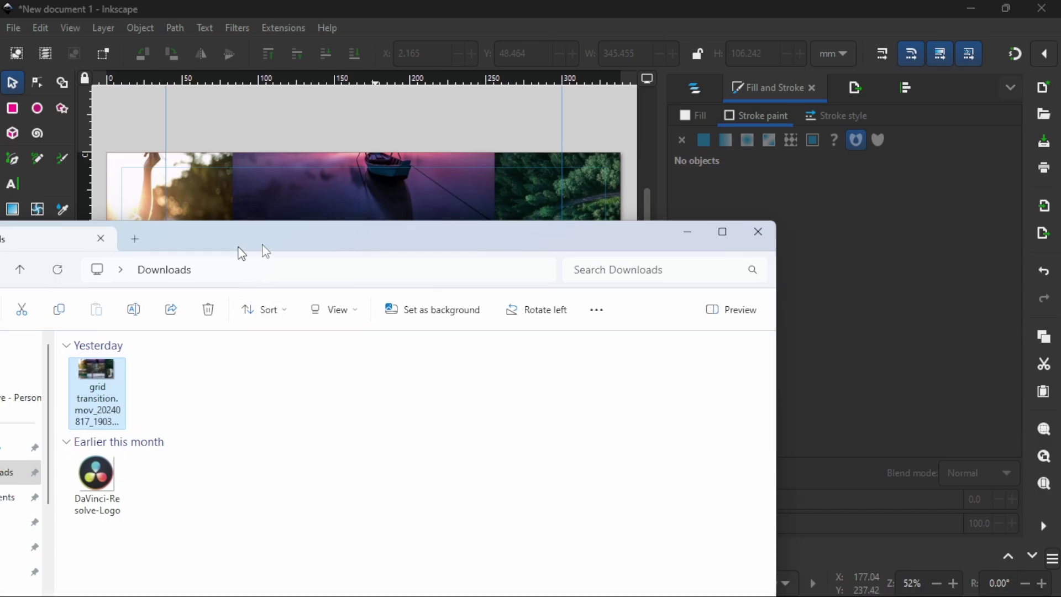
{"action": "left_click_drag", "start_coordinate": [260, 248], "coordinate": [956, 198]}
{"action": "left_click", "coordinate": [803, 451]}
{"action": "left_click_drag", "start_coordinate": [803, 451], "coordinate": [299, 439]}
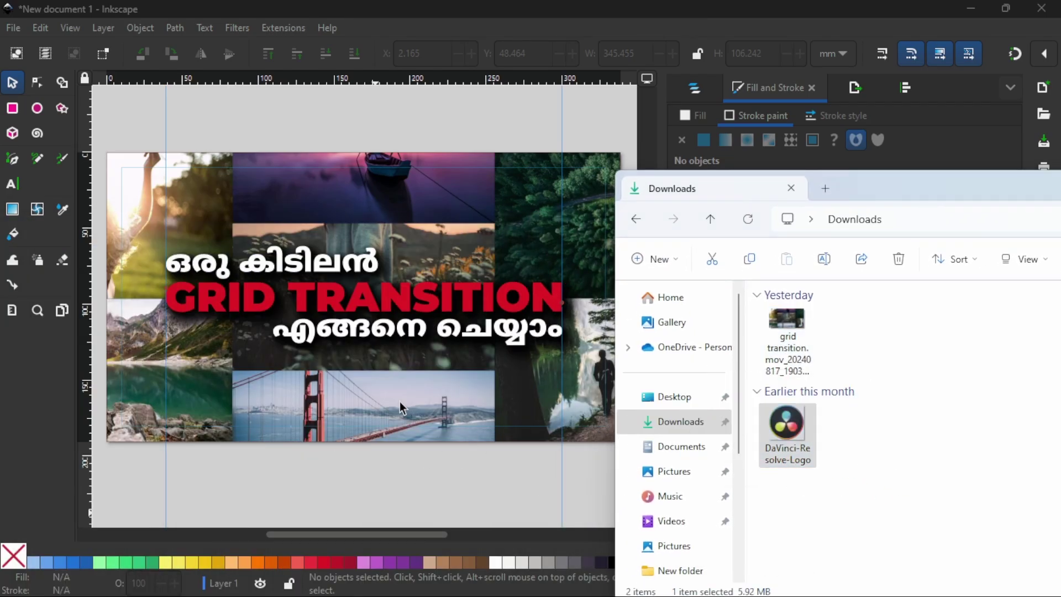
{"action": "left_click", "coordinate": [318, 277]}
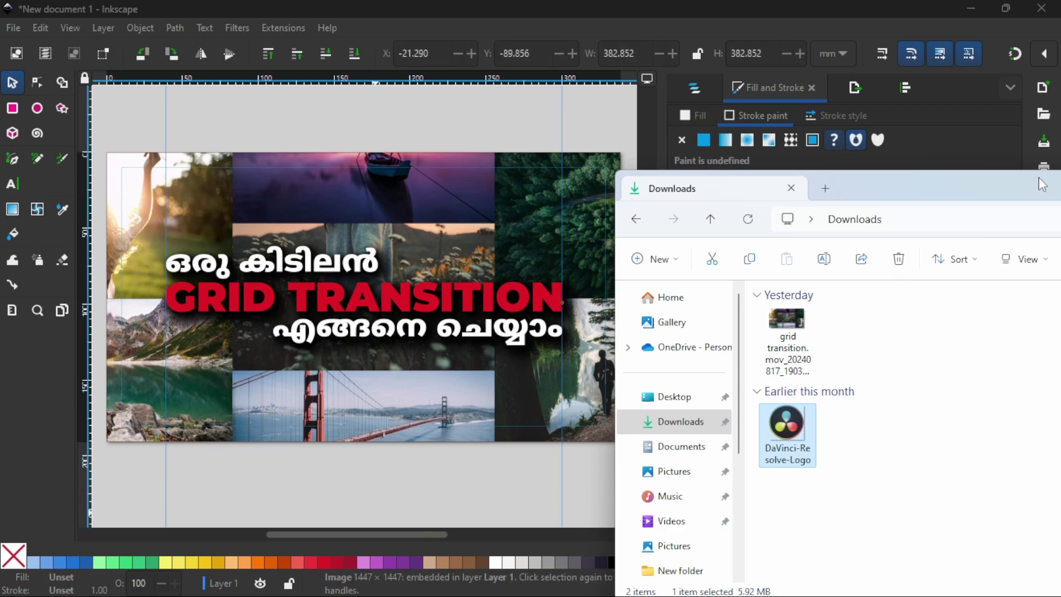
{"action": "left_click_drag", "start_coordinate": [1038, 178], "coordinate": [698, 226]}
{"action": "left_click", "coordinate": [690, 220]}
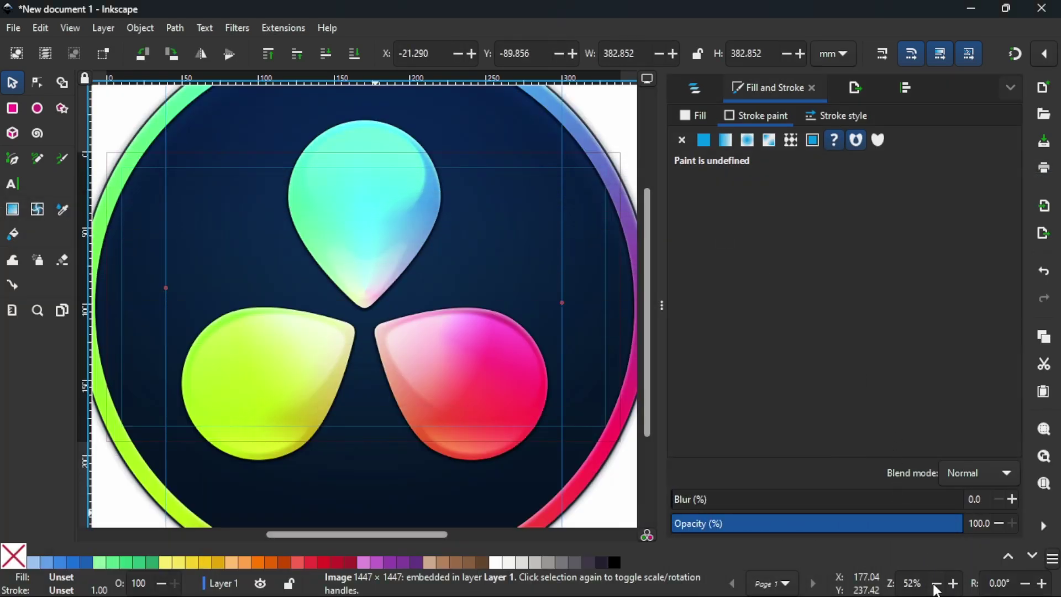
{"action": "left_click", "coordinate": [935, 584]}
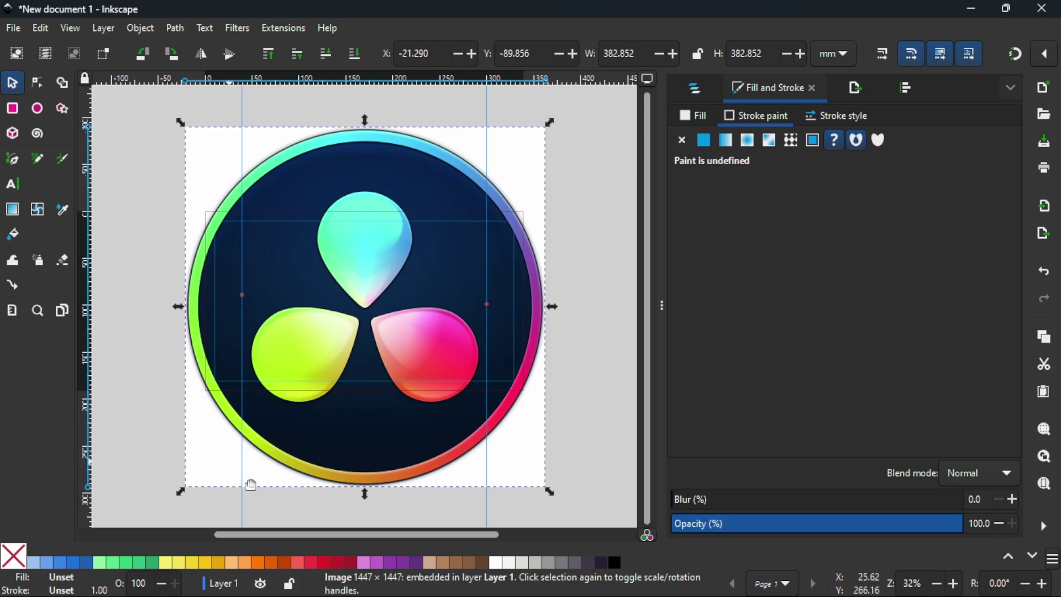
{"action": "left_click_drag", "start_coordinate": [558, 128], "coordinate": [319, 365]}
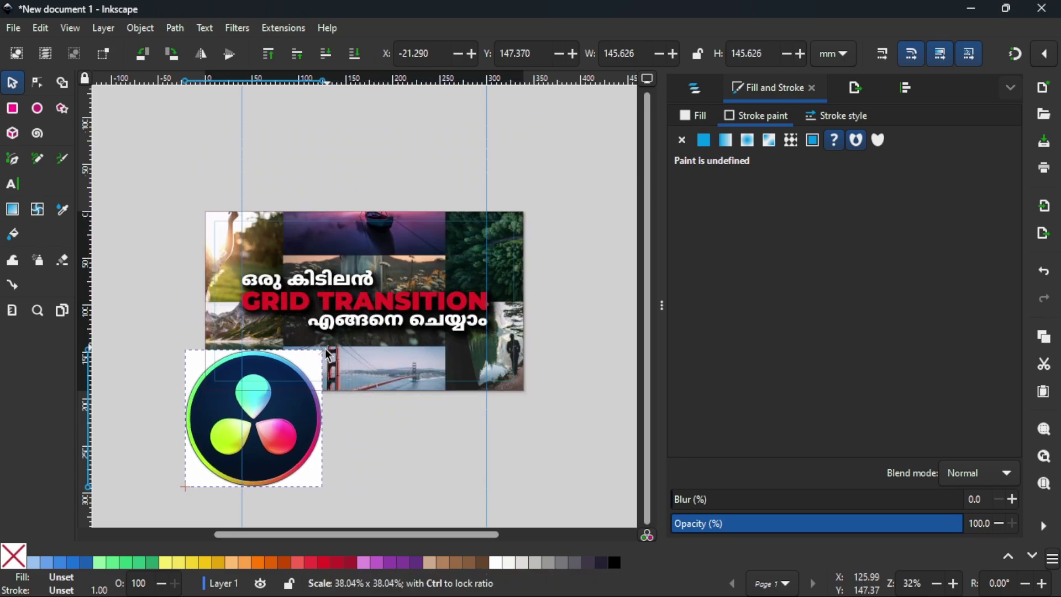
{"action": "left_click_drag", "start_coordinate": [259, 451], "coordinate": [429, 333]}
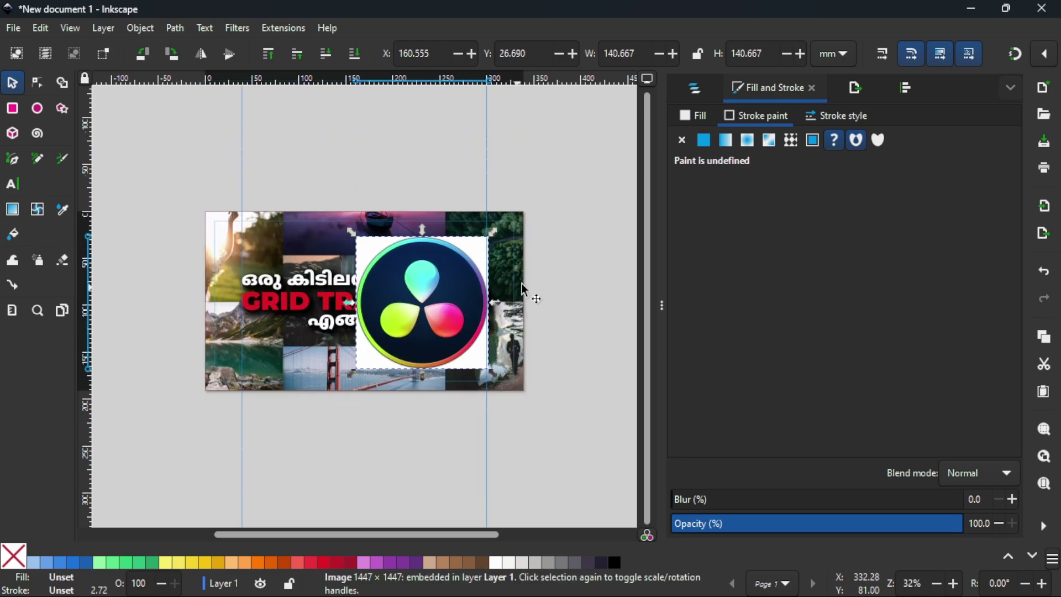
{"action": "key", "text": "ctrl+z"}
{"action": "key", "text": "ctrl+z"}
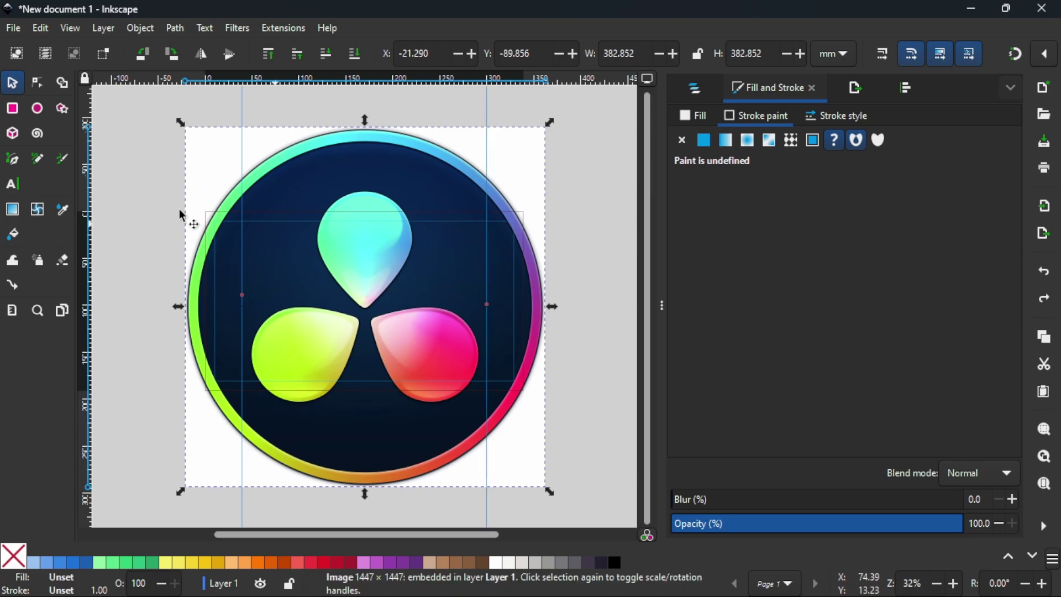
Draw a green circle and align it over the DaVinci logo's ring
{"action": "left_click", "coordinate": [37, 109]}
{"action": "mouse_move", "coordinate": [336, 475]}
{"action": "left_mouse_down"}
{"action": "mouse_move", "coordinate": [665, 116]}
{"action": "mouse_move", "coordinate": [663, 132]}
{"action": "left_mouse_up"}
{"action": "left_click", "coordinate": [12, 81]}
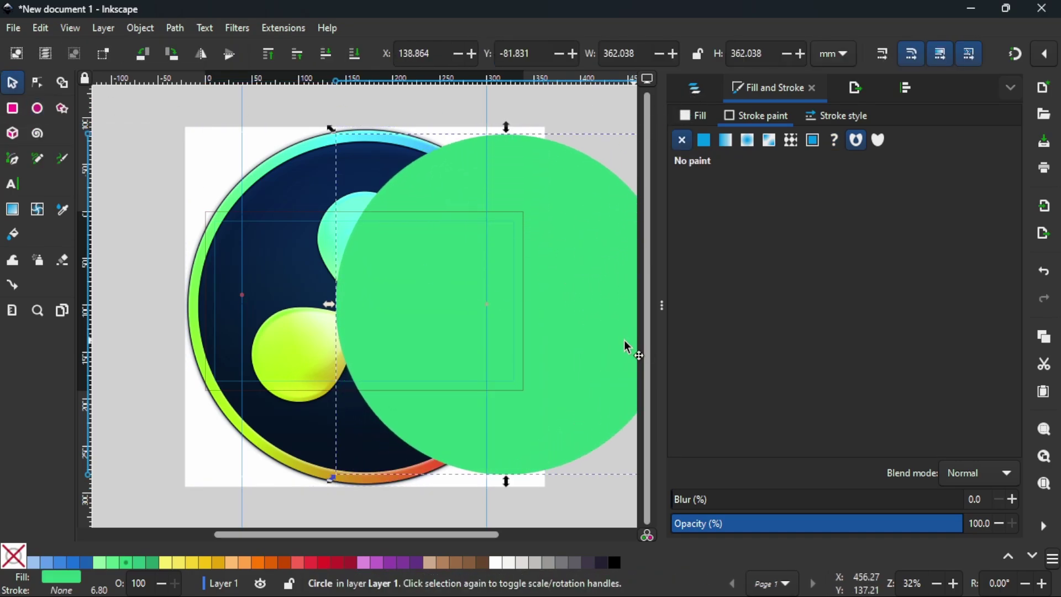
{"action": "left_click_drag", "start_coordinate": [627, 348], "coordinate": [486, 356]}
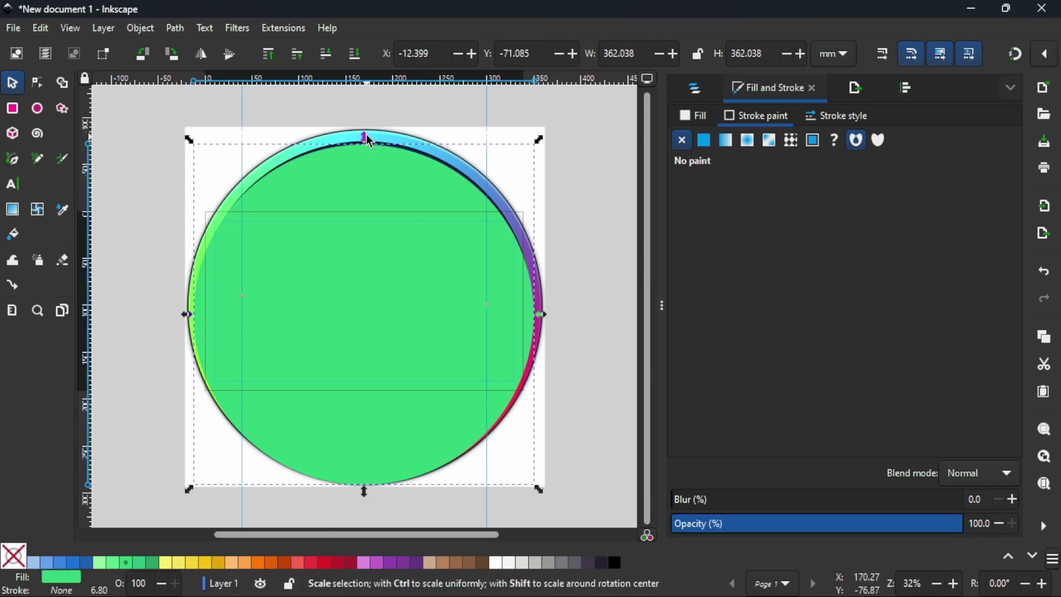
{"action": "left_click_drag", "start_coordinate": [366, 137], "coordinate": [370, 124]}
{"action": "left_click_drag", "start_coordinate": [377, 254], "coordinate": [379, 254]}
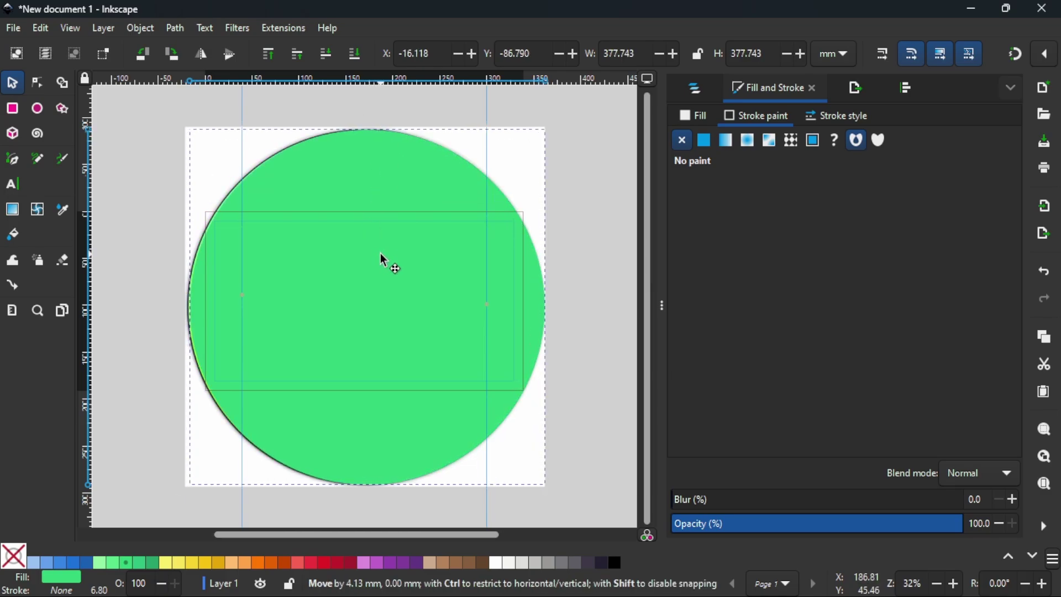
Clip the logo to the circle, undo the clip, and delete the green circle
{"action": "left_click", "coordinate": [197, 459], "text": "shift"}
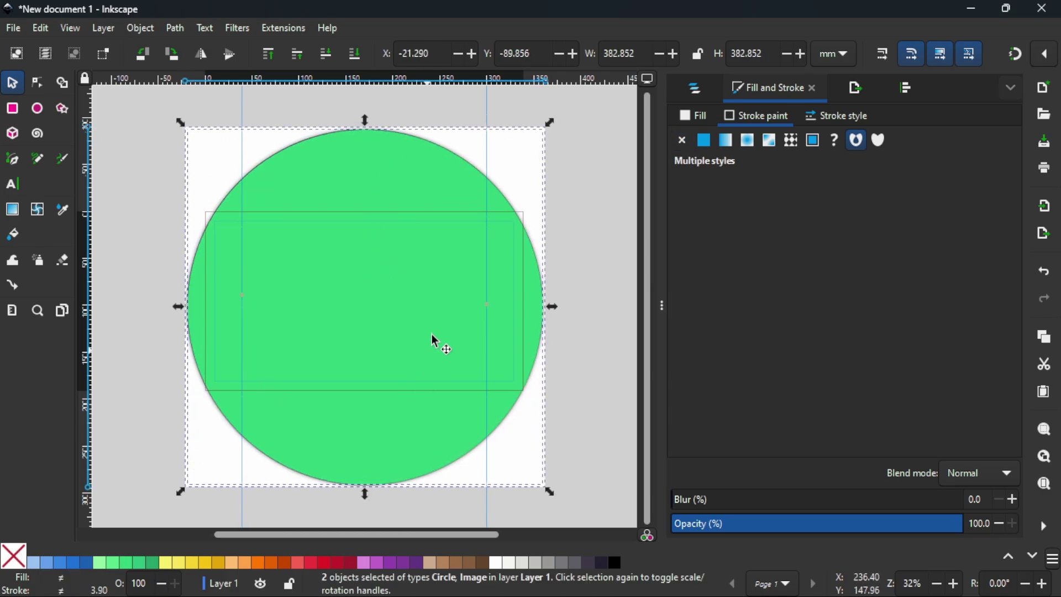
{"action": "right_click", "coordinate": [442, 285]}
{"action": "left_click", "coordinate": [522, 502]}
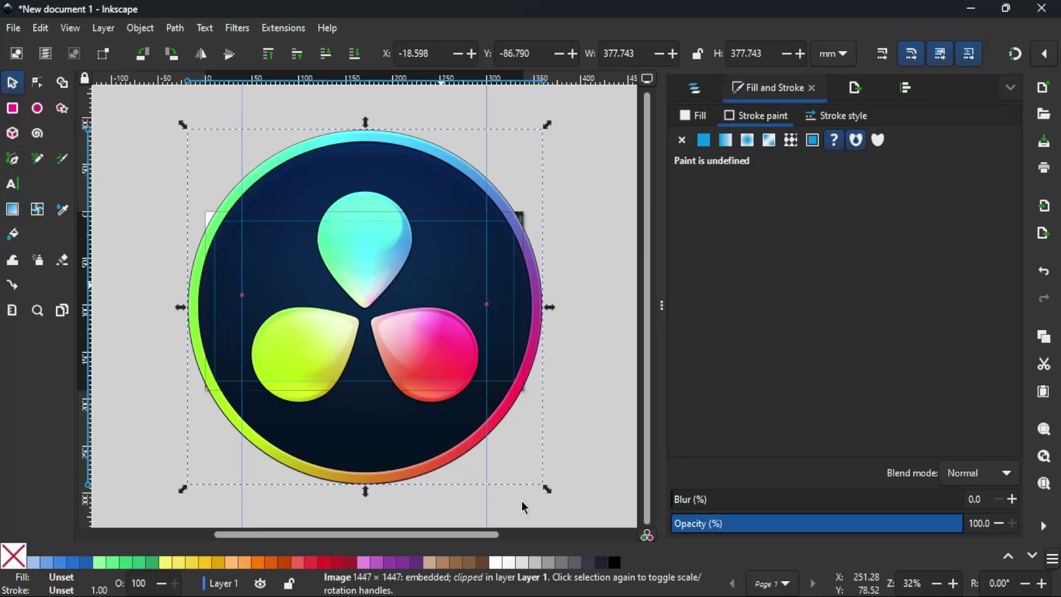
{"action": "left_click", "coordinate": [607, 250]}
{"action": "key", "text": "ctrl+z"}
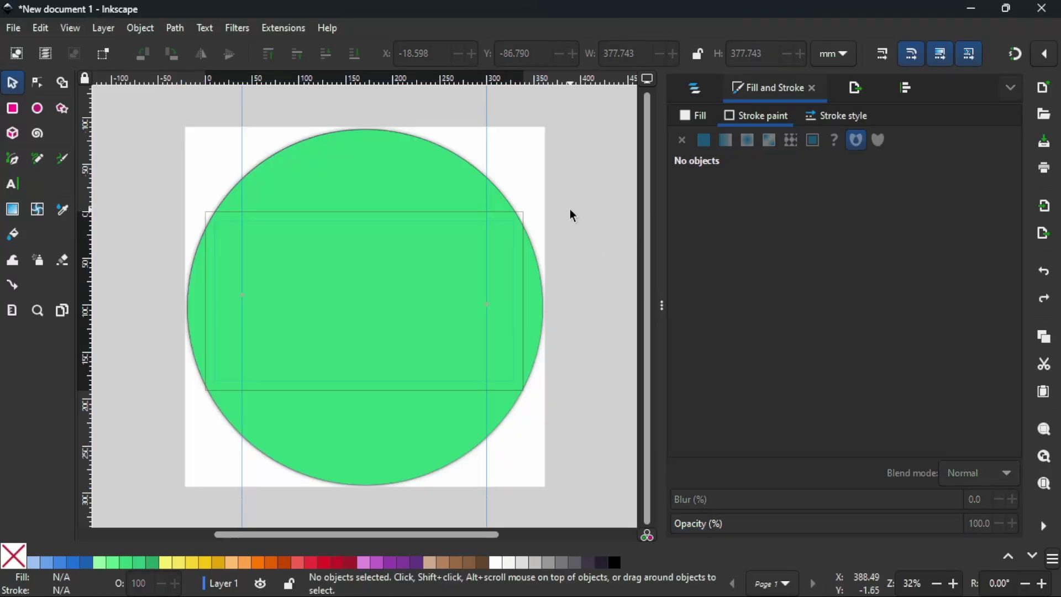
{"action": "left_click", "coordinate": [412, 167]}
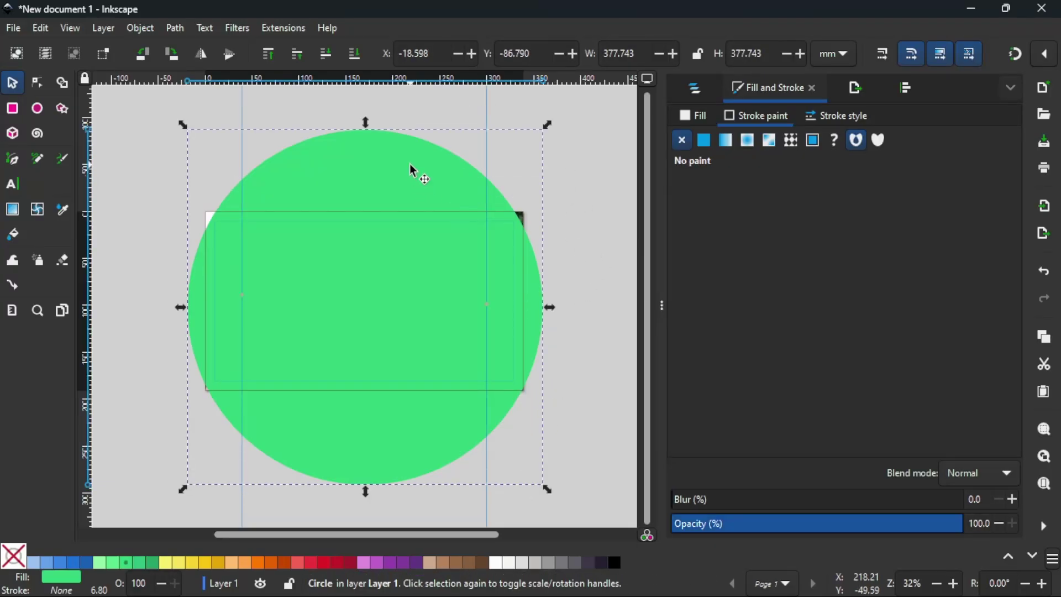
{"action": "key", "text": "Delete"}
Open DaVinci-Resolve-Logo from the Downloads folder in GIMP via Open with
{"action": "left_click", "coordinate": [462, 580]}
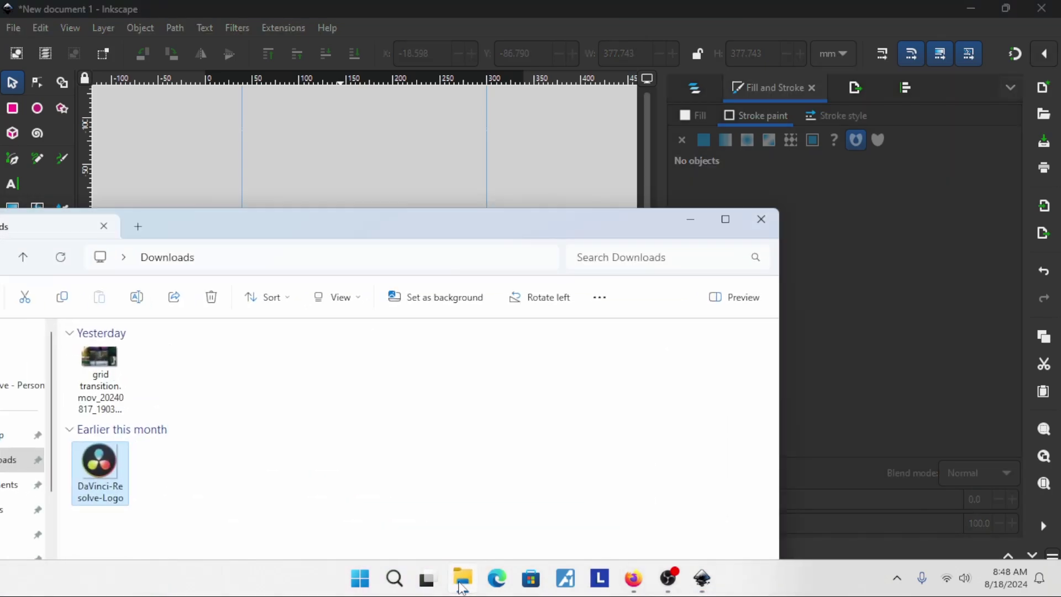
{"action": "left_click_drag", "start_coordinate": [291, 230], "coordinate": [629, 139]}
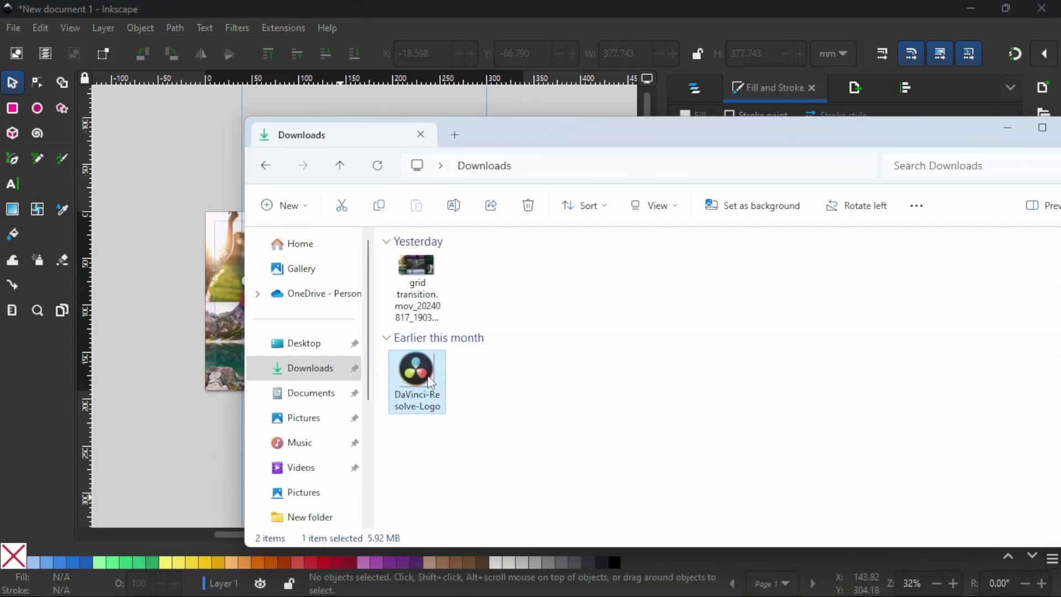
{"action": "right_click", "coordinate": [430, 381]}
{"action": "mouse_move", "coordinate": [485, 130]}
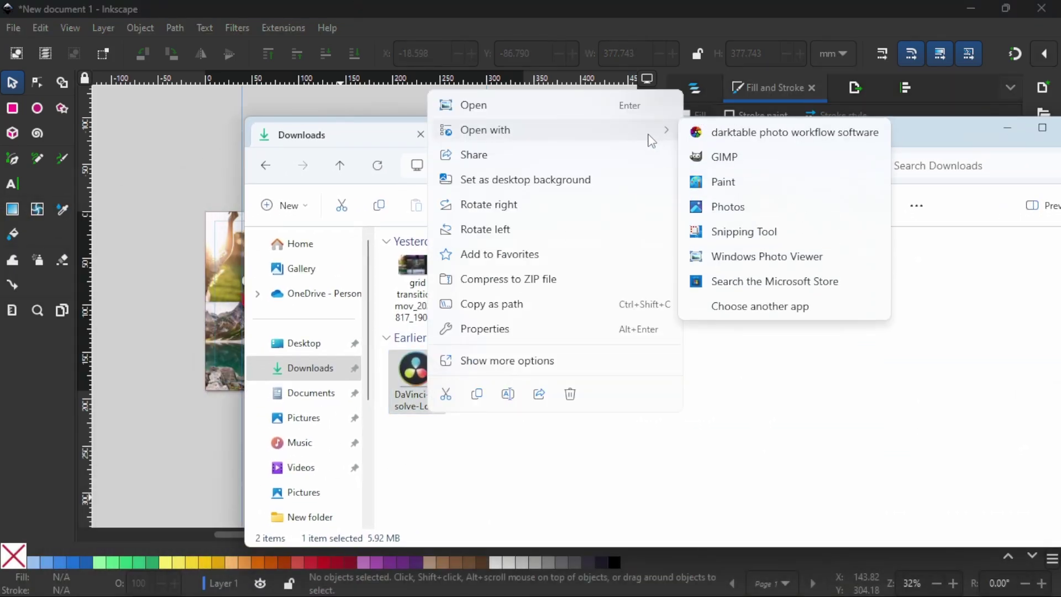
{"action": "left_click", "coordinate": [724, 157]}
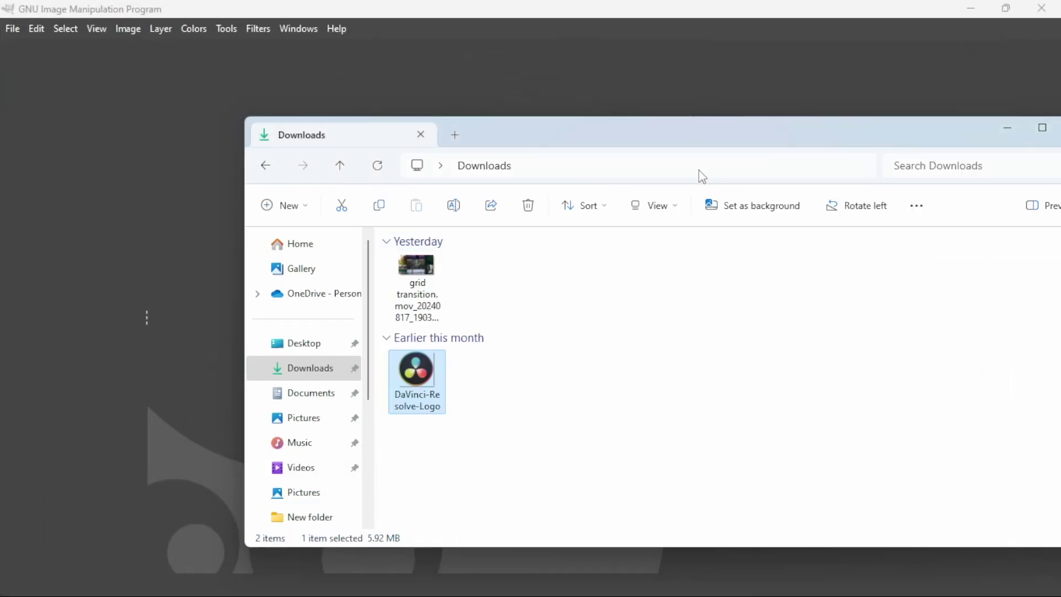
Export the logo from GIMP as DaVinci-Resolve-Logo.png into Downloads
{"action": "left_click", "coordinate": [398, 8]}
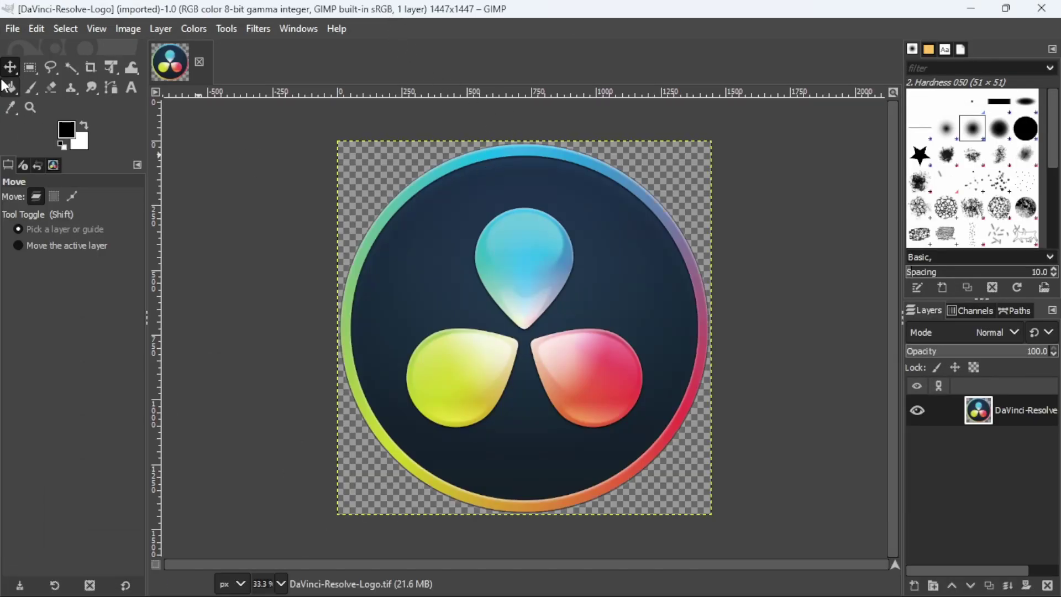
{"action": "left_click", "coordinate": [13, 30]}
{"action": "left_click", "coordinate": [36, 28]}
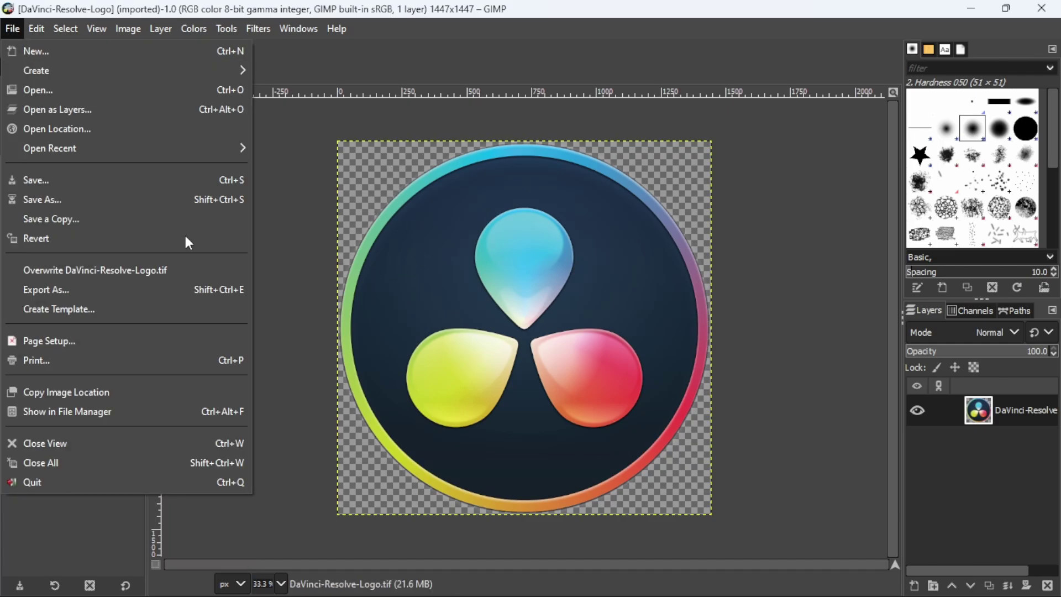
{"action": "left_click", "coordinate": [38, 290]}
{"action": "left_click", "coordinate": [205, 85]}
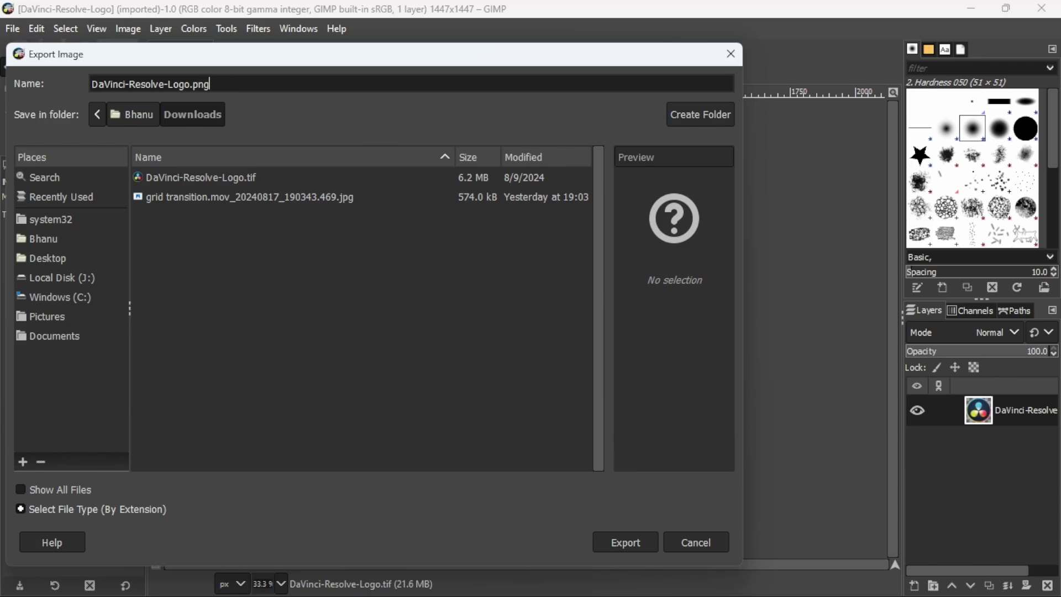
{"action": "key", "text": "Return"}
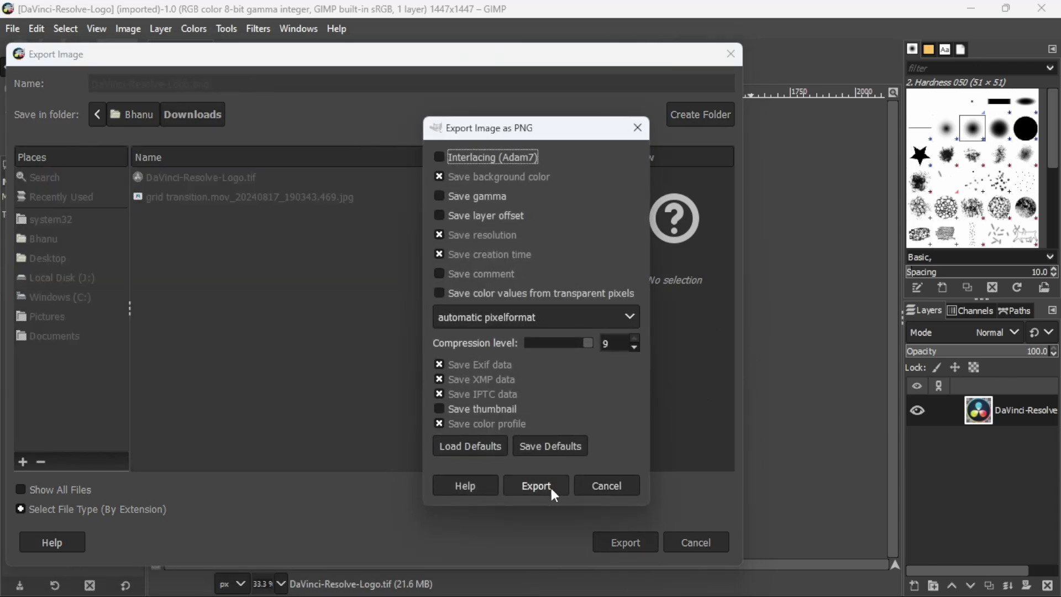
{"action": "left_click", "coordinate": [536, 486]}
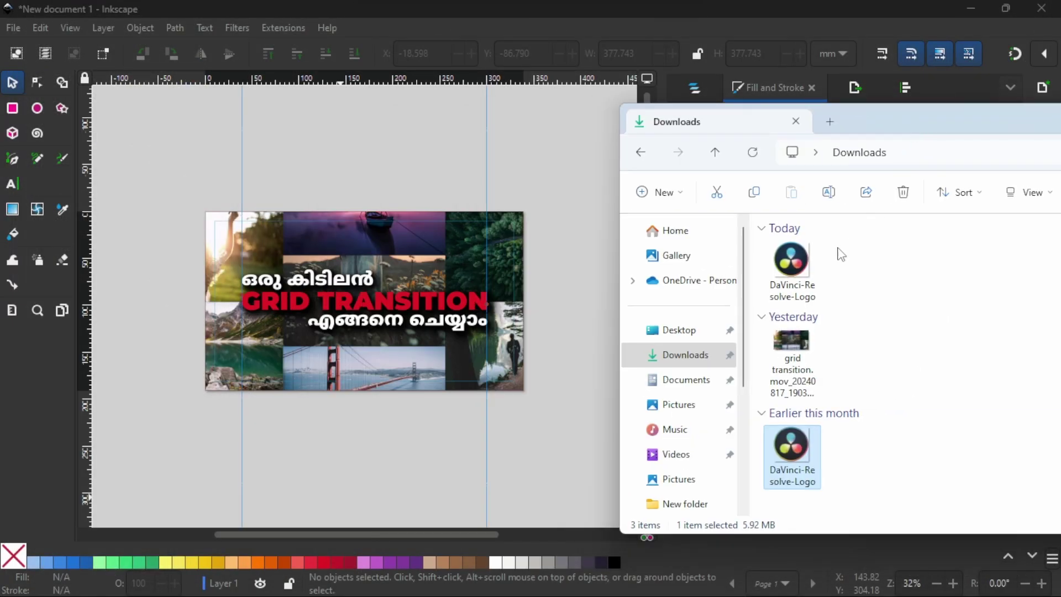
Drag DaVinci-Resolve-Logo.png onto the Inkscape canvas and embed it
{"action": "left_click_drag", "start_coordinate": [791, 262], "coordinate": [308, 218]}
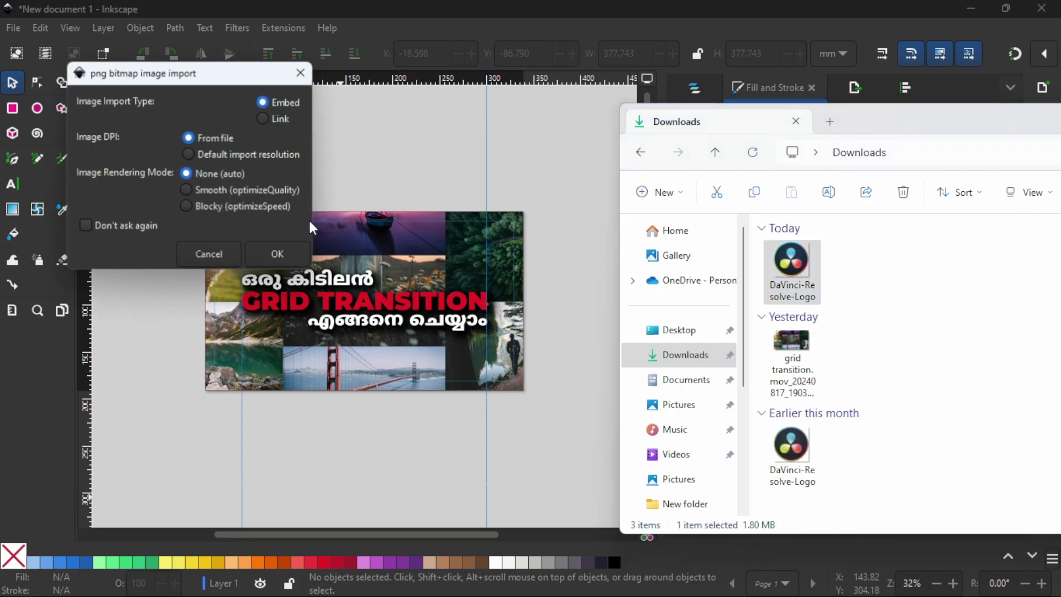
{"action": "left_click", "coordinate": [272, 252]}
Shrink the DaVinci logo to about half size and move it onto the top-left photo tile
{"action": "left_click", "coordinate": [440, 174]}
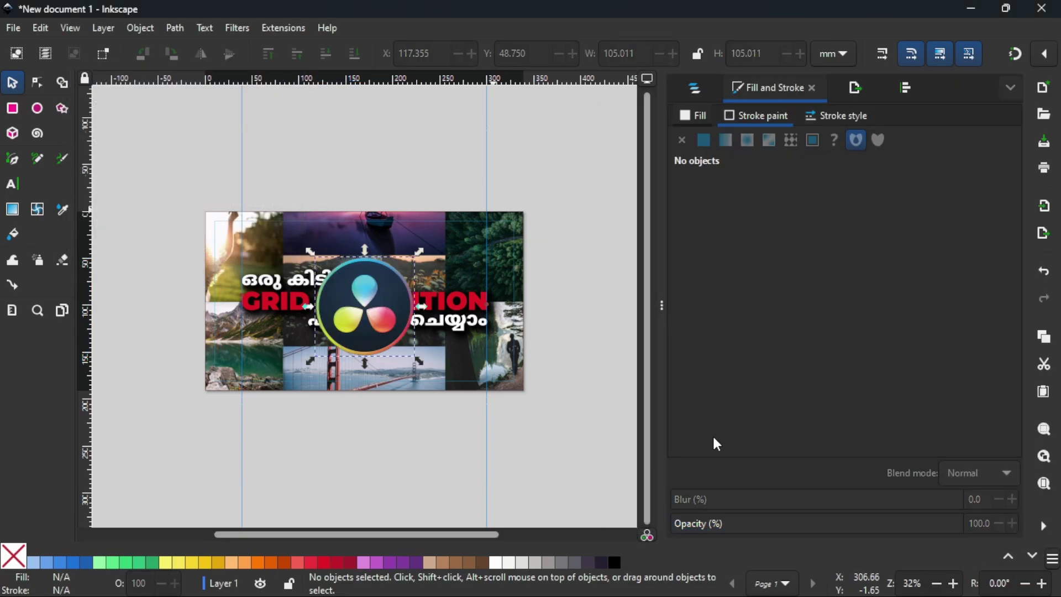
{"action": "left_click", "coordinate": [953, 583]}
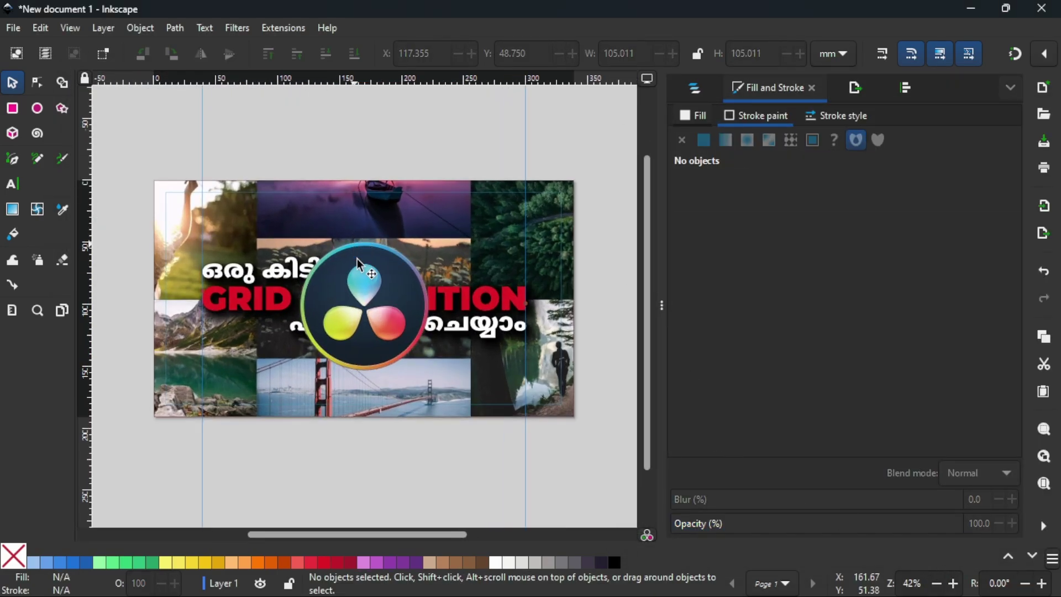
{"action": "left_click", "coordinate": [357, 259]}
{"action": "left_click_drag", "start_coordinate": [430, 244], "coordinate": [377, 280]}
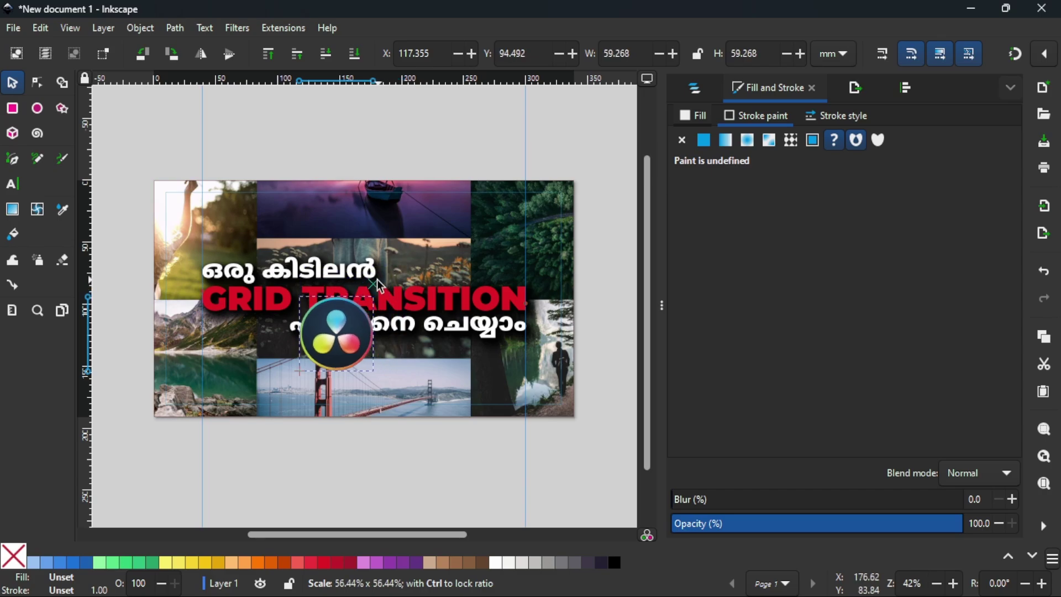
{"action": "left_click_drag", "start_coordinate": [346, 336], "coordinate": [209, 228]}
With snapping on, place the logo 10 mm from the top-left corner and shrink it to 48.343 mm
{"action": "scroll", "coordinate": [294, 139], "scroll_direction": "up", "scroll_amount": 1}
{"action": "scroll", "coordinate": [294, 140], "scroll_direction": "left", "scroll_amount": 3}
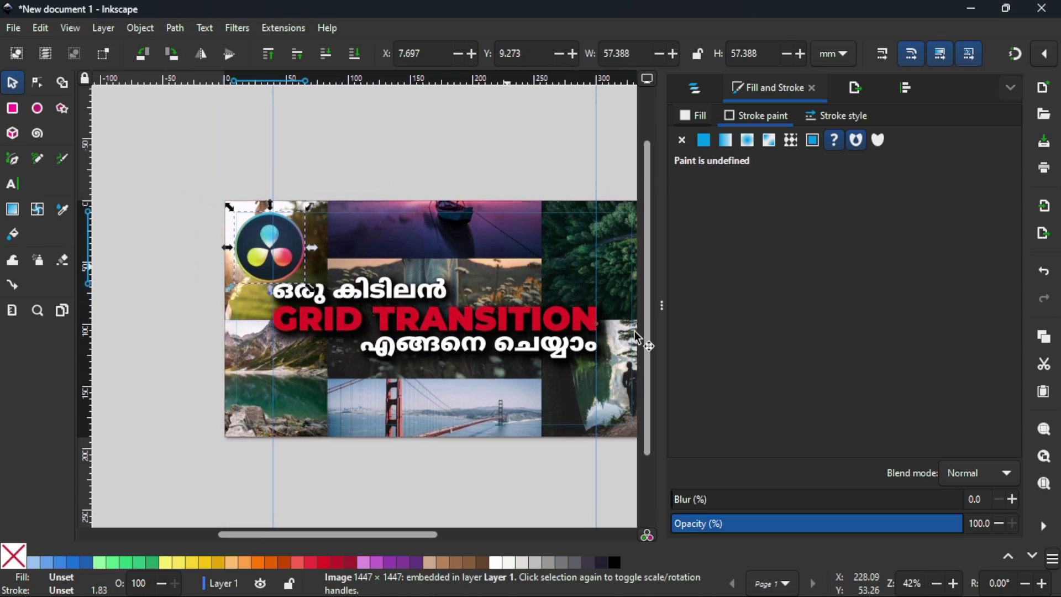
{"action": "left_click", "coordinate": [953, 583]}
{"action": "left_click", "coordinate": [953, 583]}
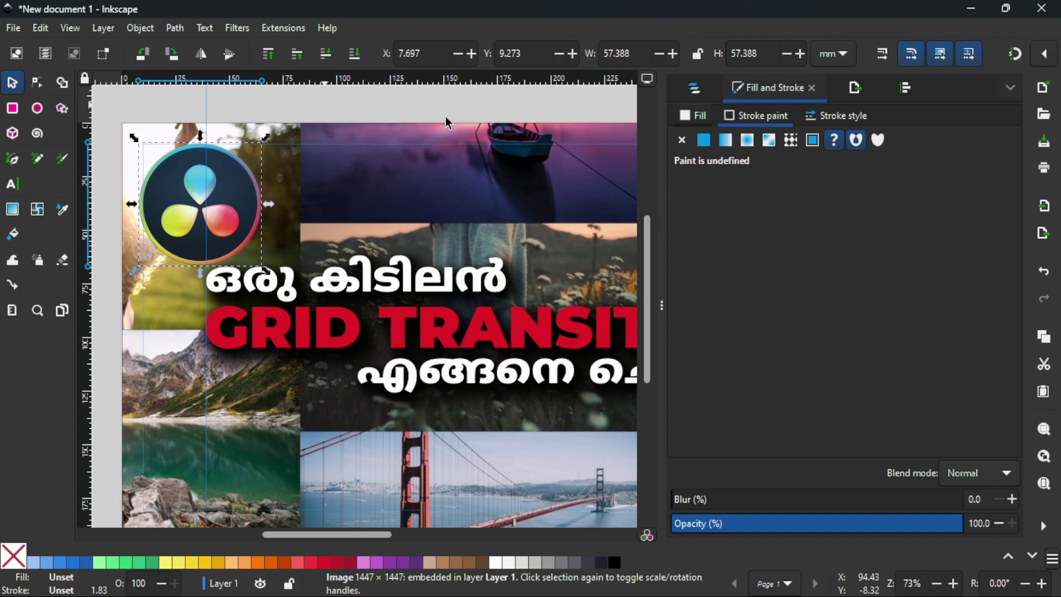
{"action": "left_click", "coordinate": [1009, 60]}
{"action": "left_click_drag", "start_coordinate": [174, 200], "coordinate": [175, 191]}
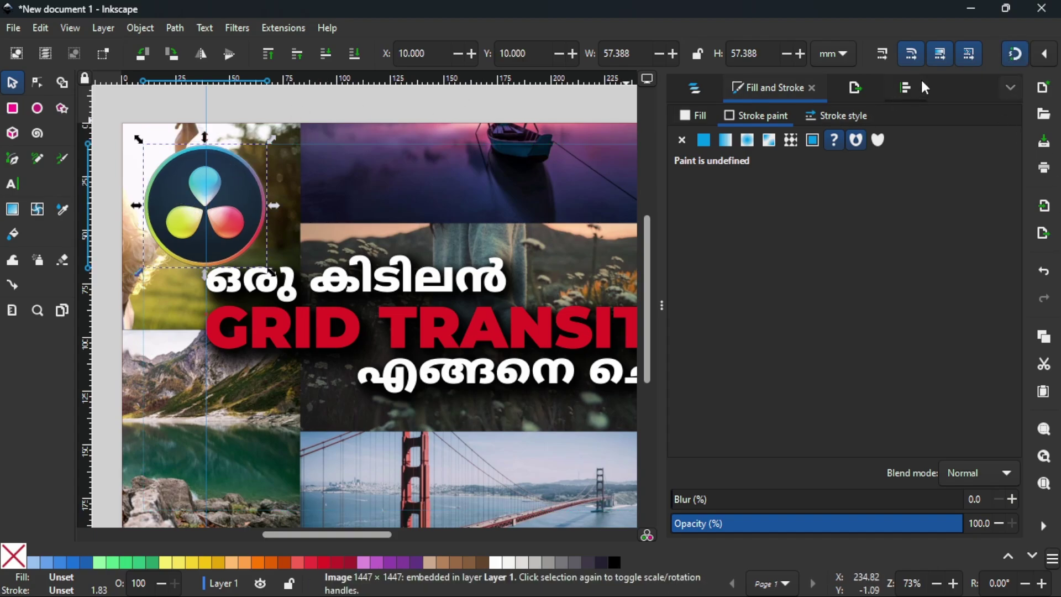
{"action": "left_click_drag", "start_coordinate": [273, 275], "coordinate": [253, 257]}
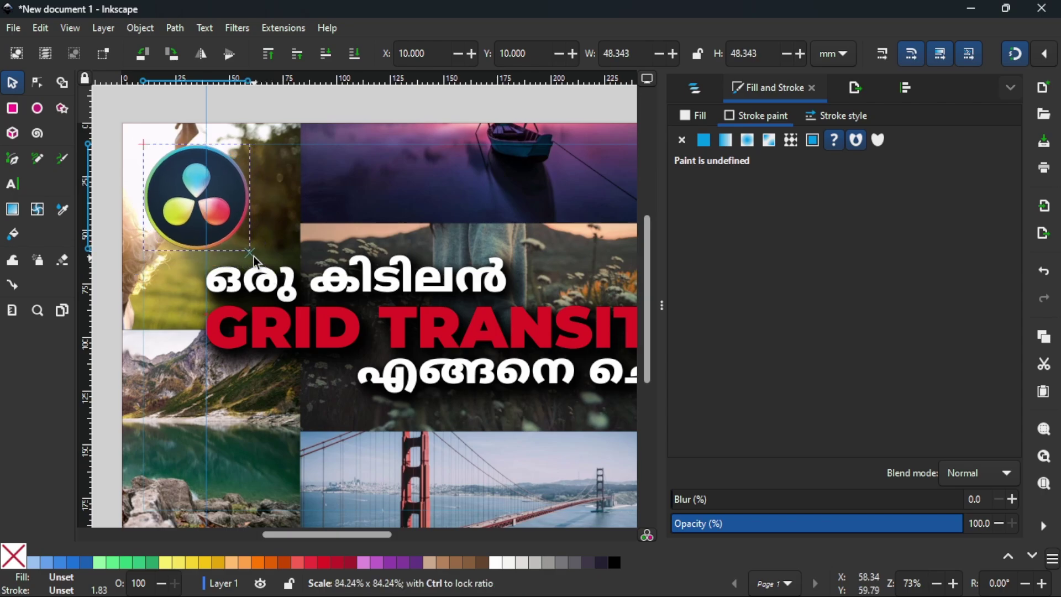
Zoom out, recentre the page and leave the logo deselected
{"action": "left_click", "coordinate": [937, 583]}
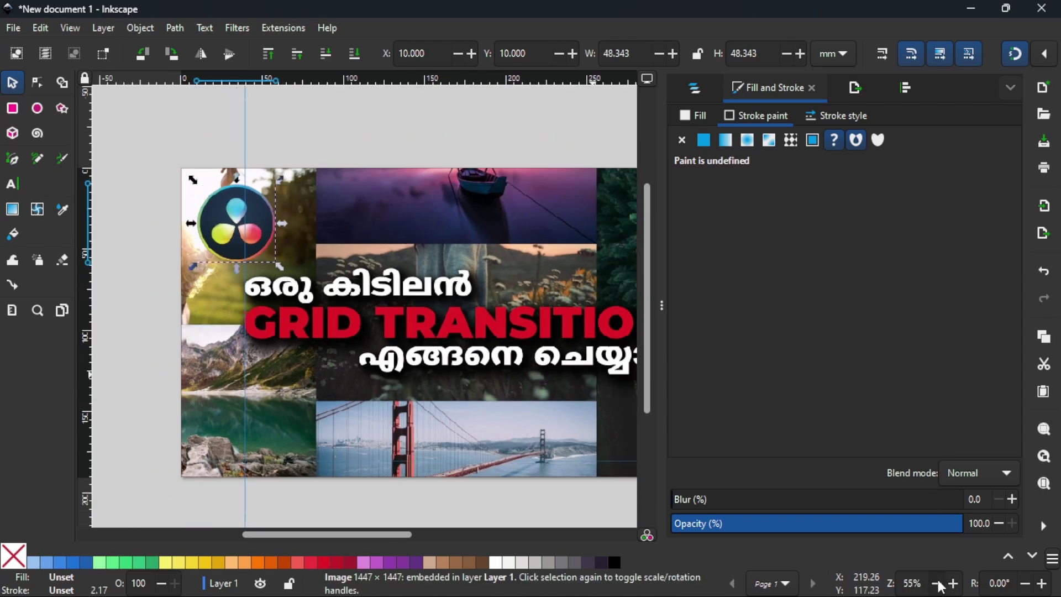
{"action": "left_click", "coordinate": [937, 584]}
{"action": "left_click", "coordinate": [451, 489]}
{"action": "left_click_drag", "start_coordinate": [507, 443], "coordinate": [445, 431]}
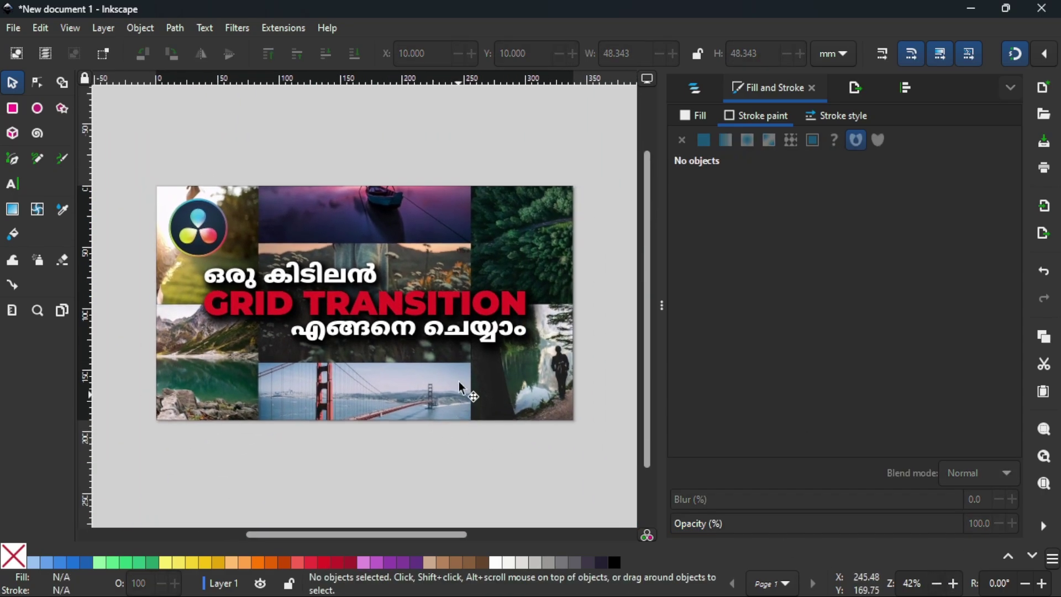
{"action": "left_click", "coordinate": [213, 242]}
{"action": "left_click", "coordinate": [474, 170]}
{"action": "left_click_drag", "start_coordinate": [591, 439], "coordinate": [471, 376]}
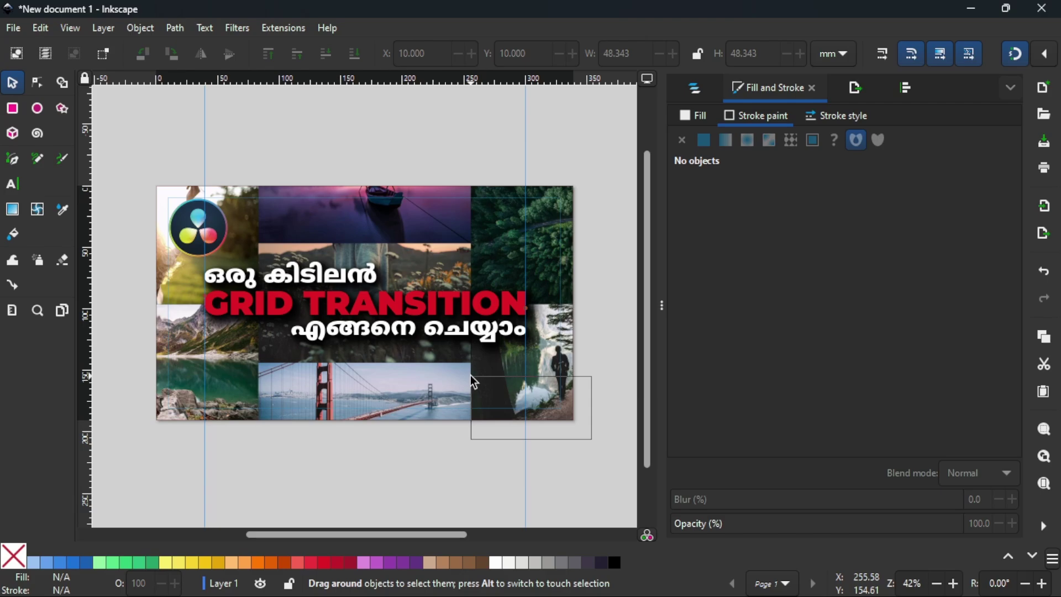
{"action": "left_click_drag", "start_coordinate": [471, 376], "coordinate": [464, 374]}
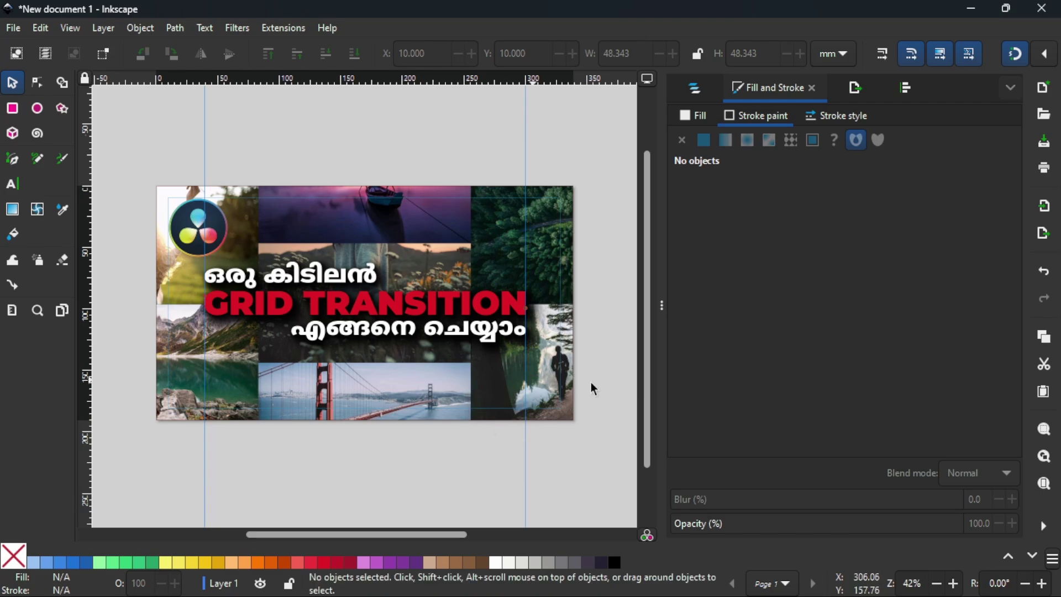
{"action": "left_click", "coordinate": [953, 583]}
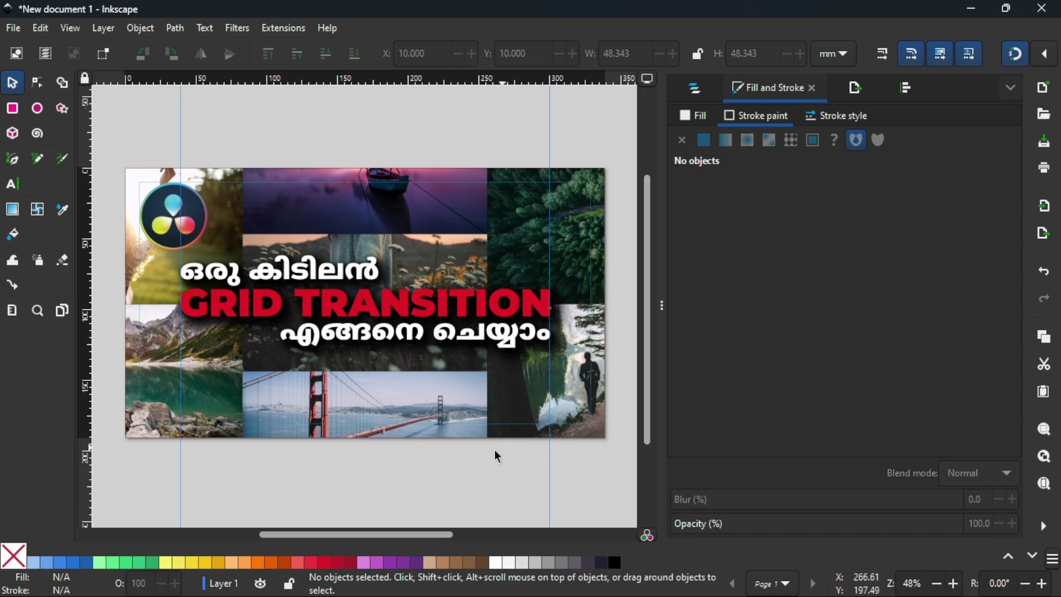
{"action": "left_click", "coordinate": [396, 311]}
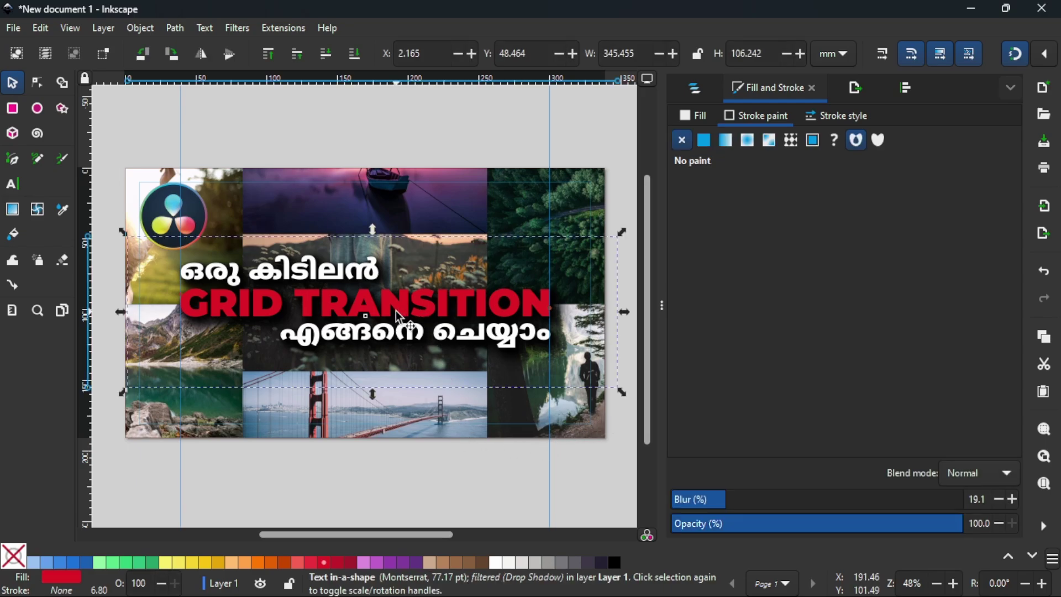
{"action": "key", "text": "ctrl"}
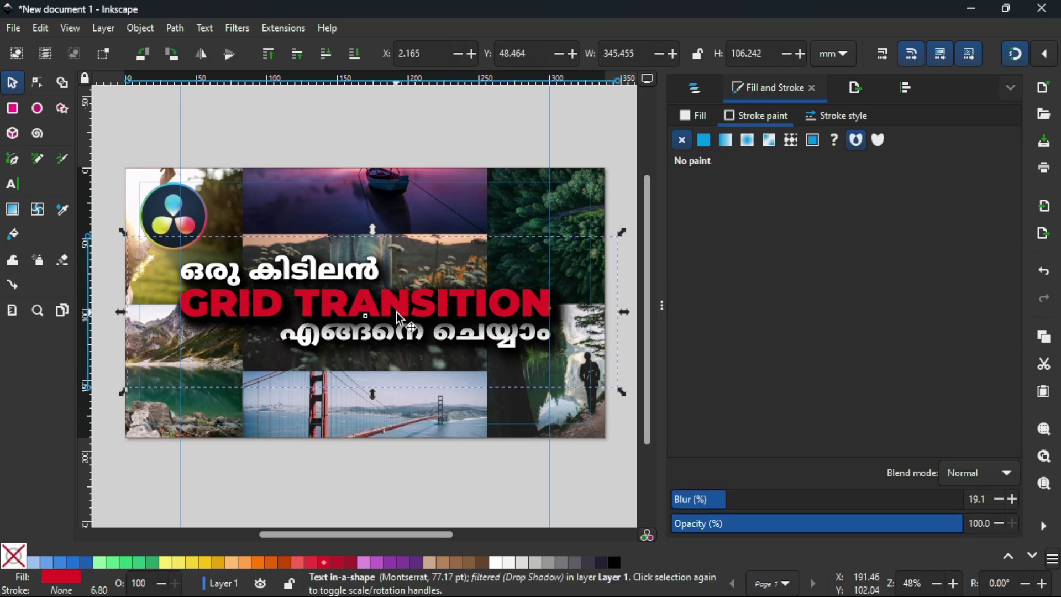
{"action": "left_click_drag", "start_coordinate": [773, 502], "coordinate": [867, 529]}
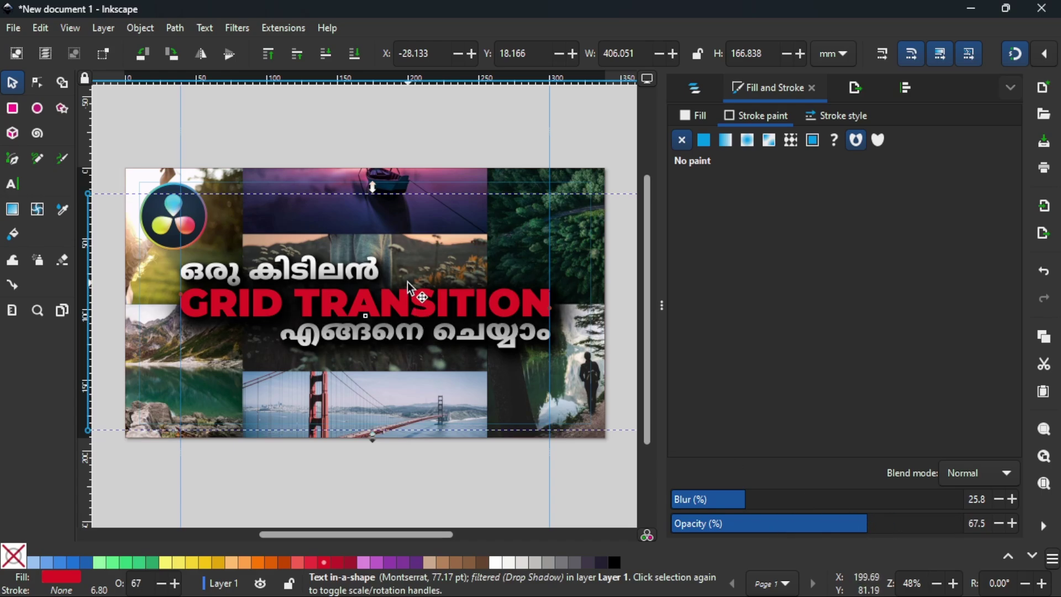
{"action": "key", "text": "x"}
{"action": "left_click", "coordinate": [12, 83]}
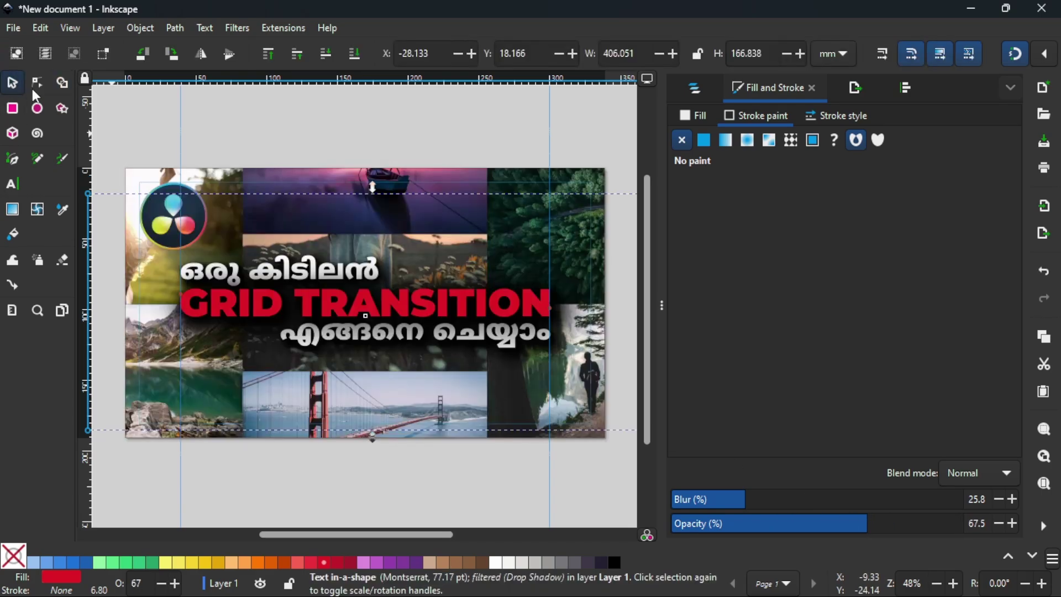
{"action": "key", "text": "ctrl+z"}
{"action": "left_click", "coordinate": [406, 208]}
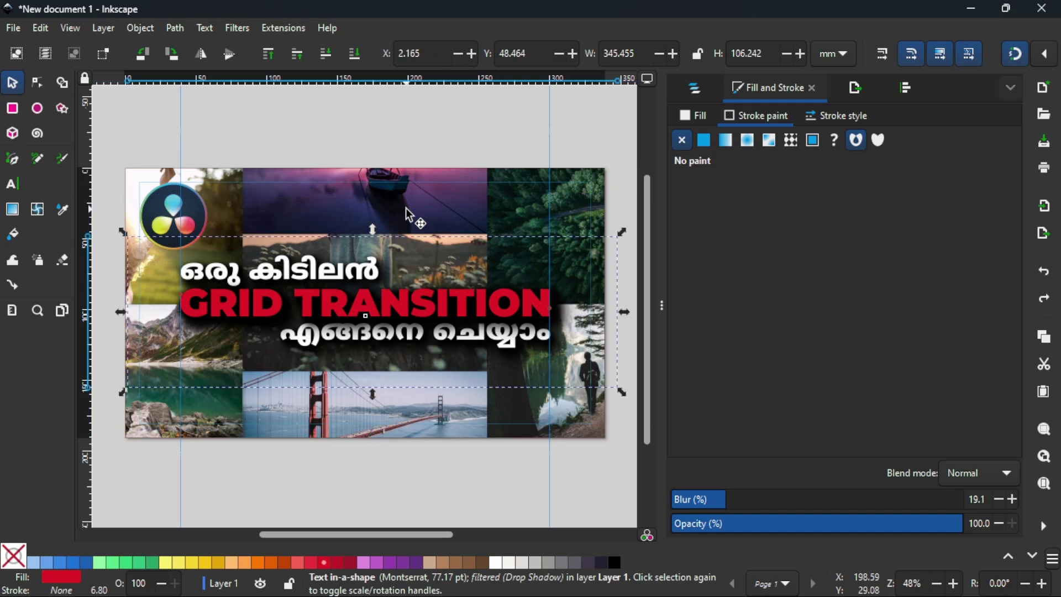
{"action": "key", "text": "Escape"}
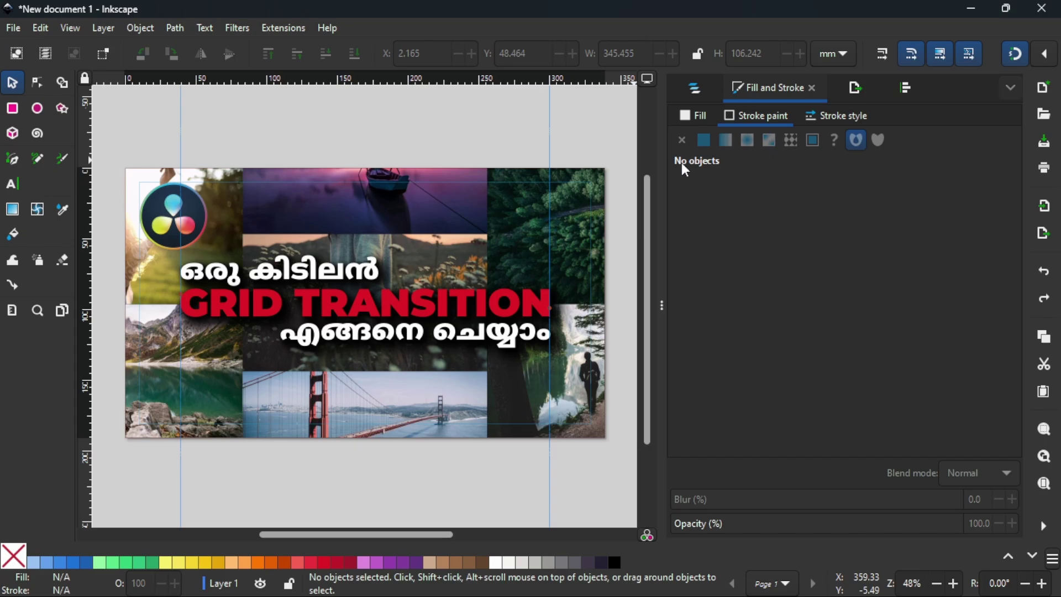
Save the document as drawing-14.svg
{"action": "left_click", "coordinate": [851, 87]}
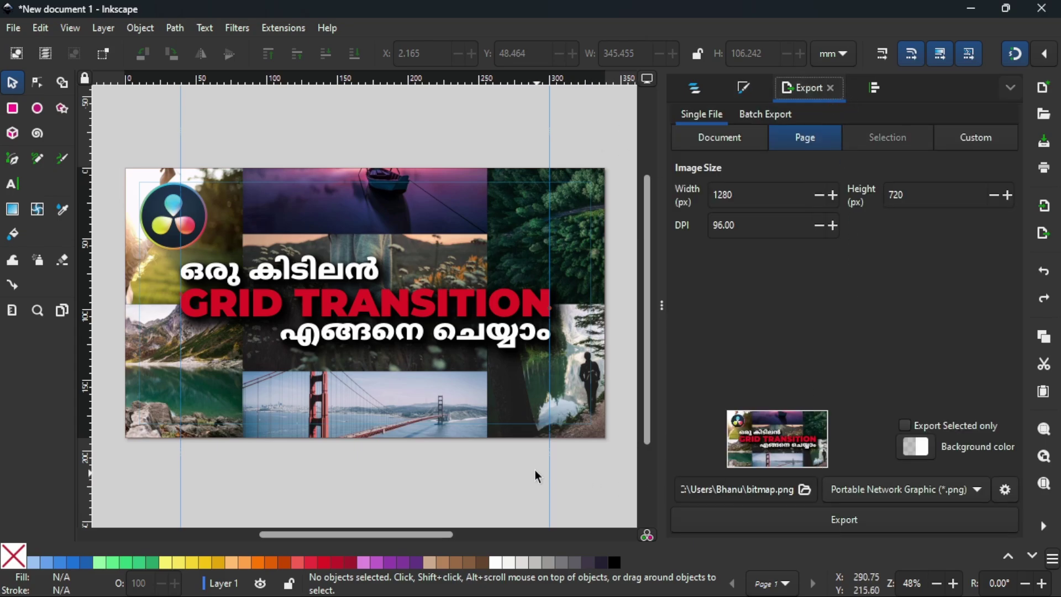
{"action": "left_click", "coordinate": [6, 29]}
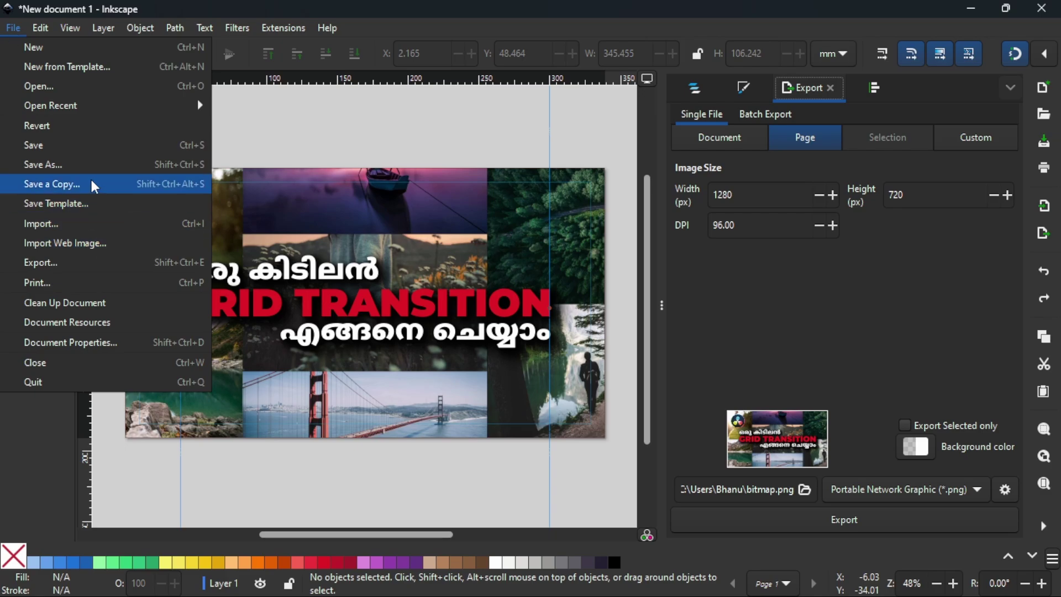
{"action": "left_click", "coordinate": [62, 153]}
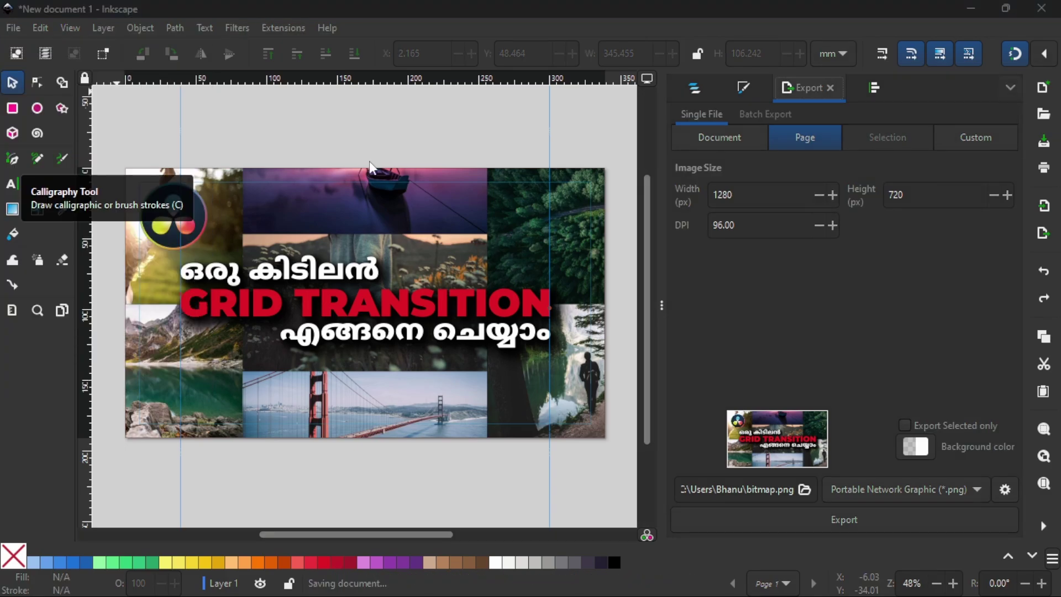
{"action": "left_click", "coordinate": [503, 306]}
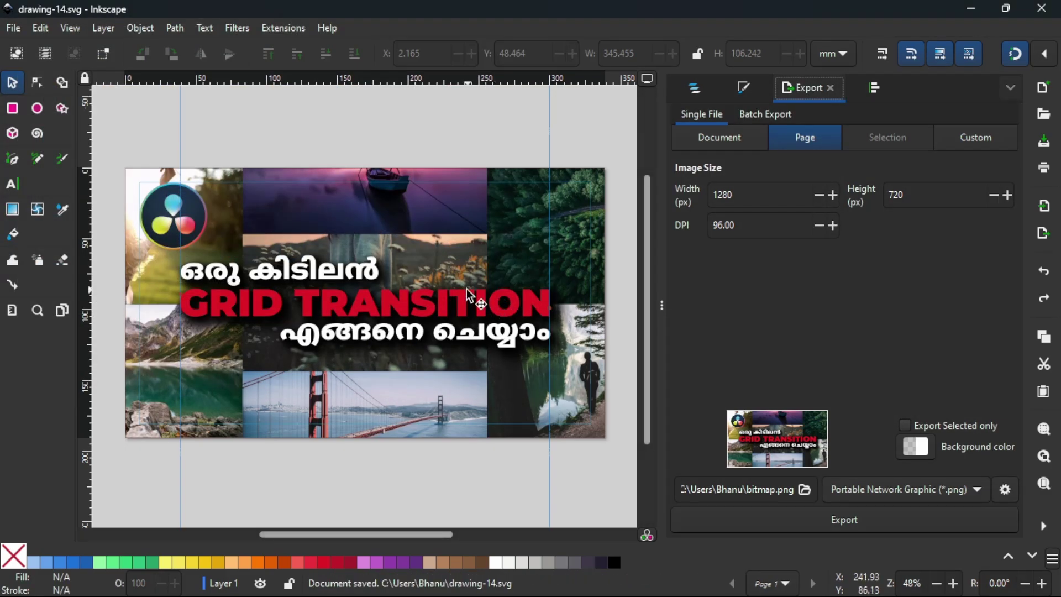
Set the export format to JPEG and show the Layers and Objects panel
{"action": "left_click", "coordinate": [957, 494]}
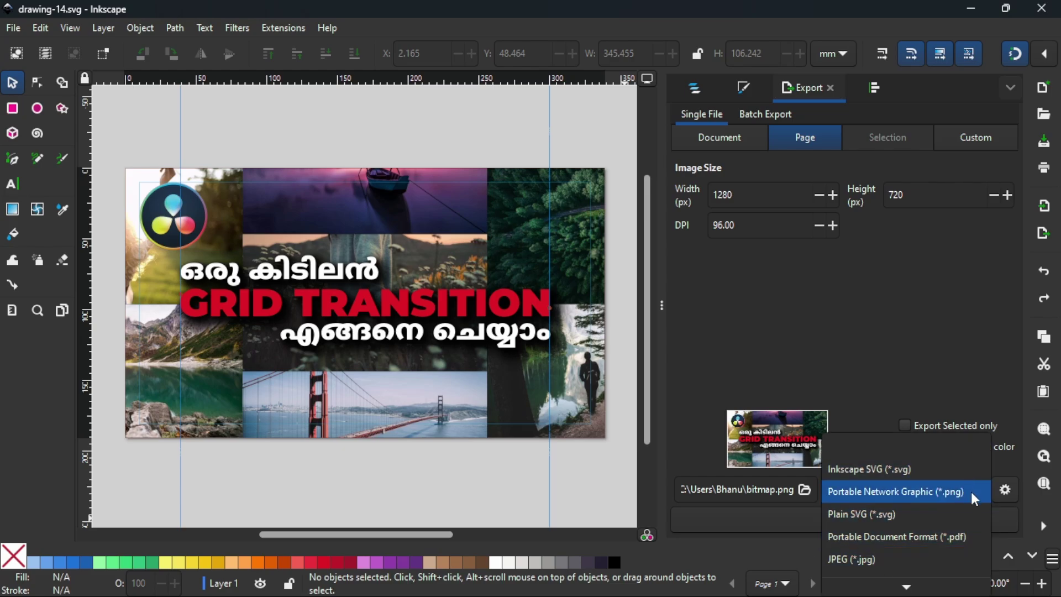
{"action": "left_click", "coordinate": [818, 365]}
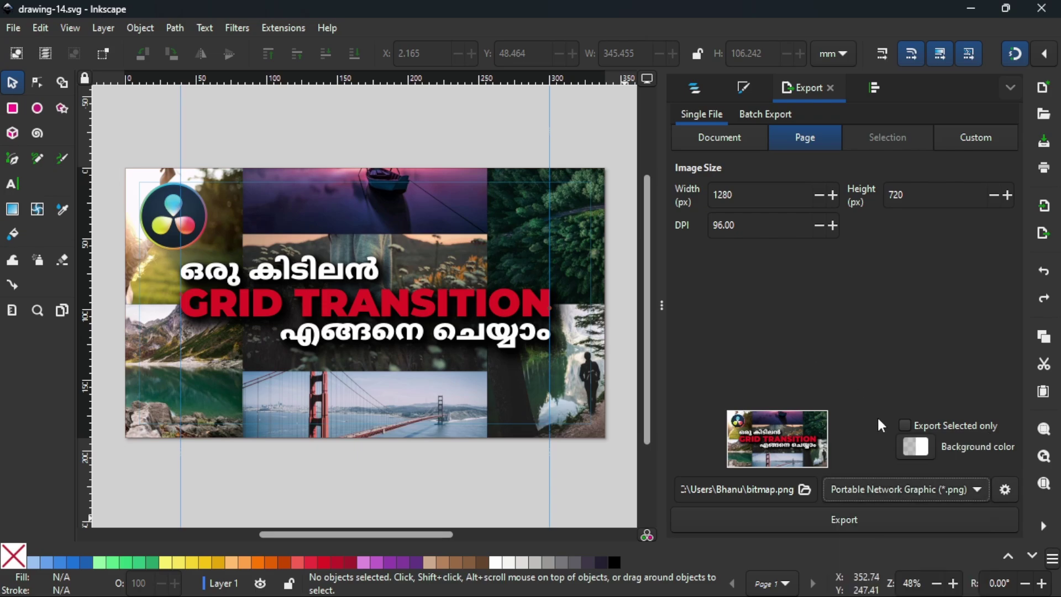
{"action": "left_click", "coordinate": [877, 489]}
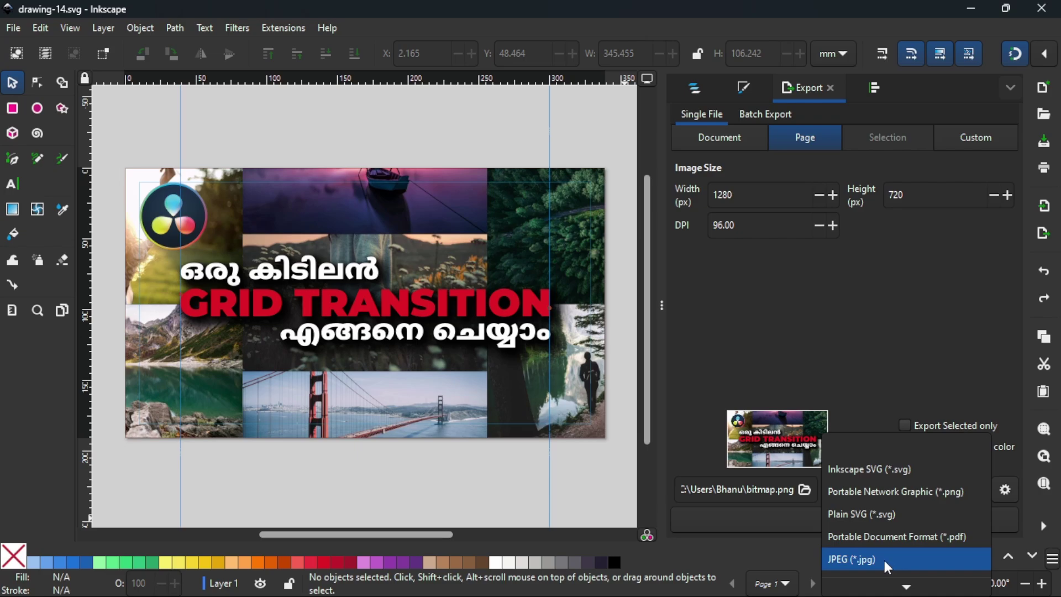
{"action": "left_click", "coordinate": [883, 558]}
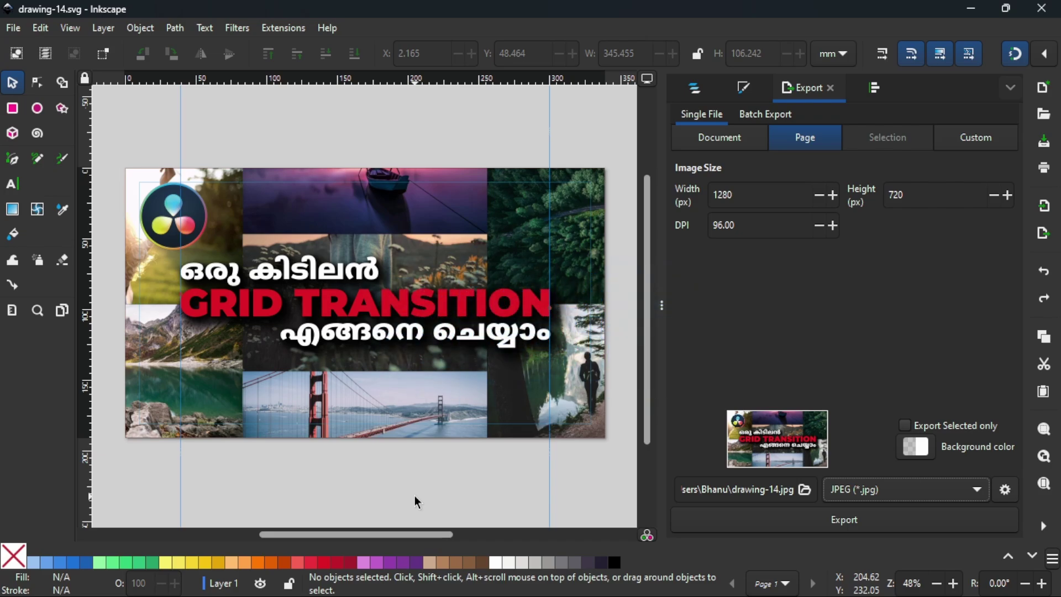
{"action": "key", "text": "ctrl+shift+l"}
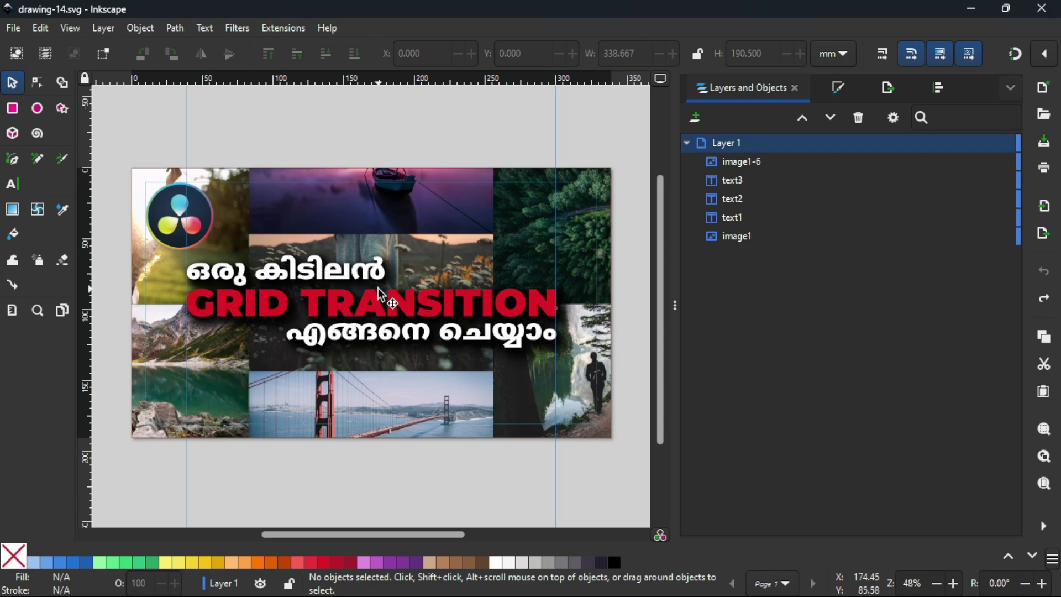
Select text3, text2 and text1 and switch them to rotate-and-skew mode
{"action": "left_click", "coordinate": [141, 29]}
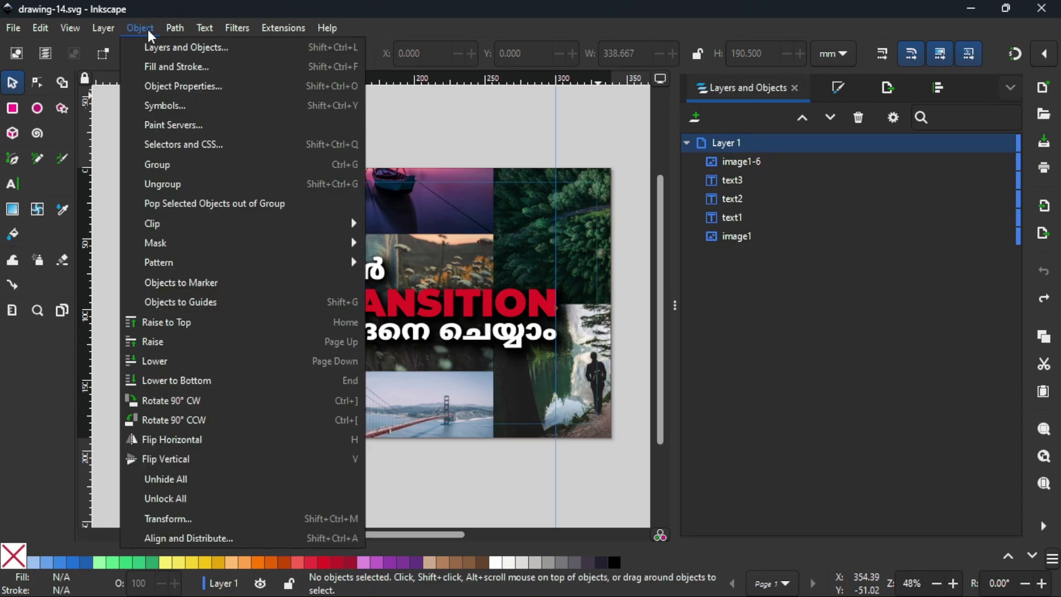
{"action": "left_click", "coordinate": [240, 47]}
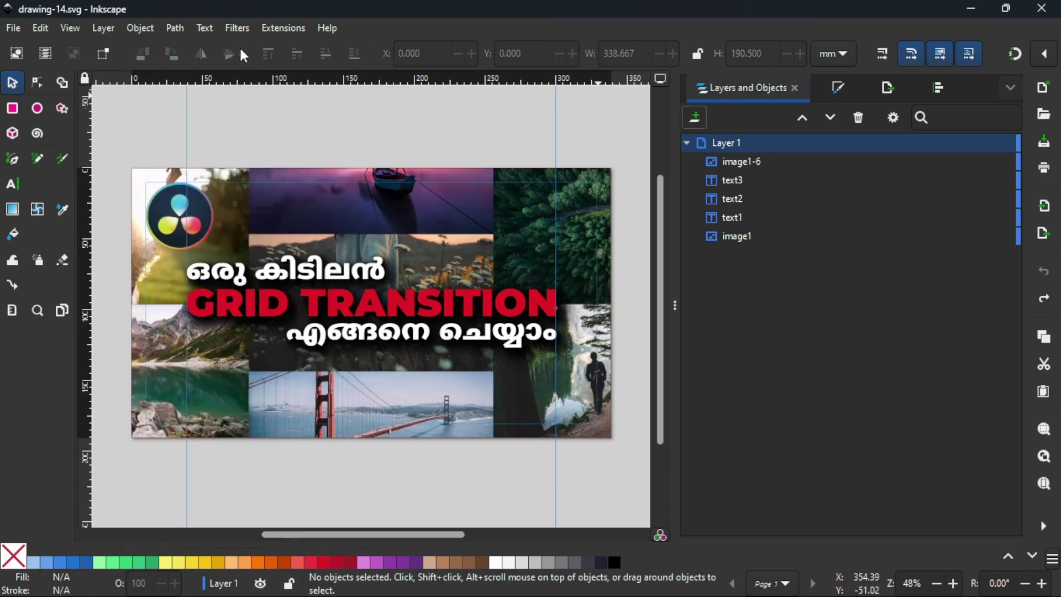
{"action": "left_click", "coordinate": [760, 180]}
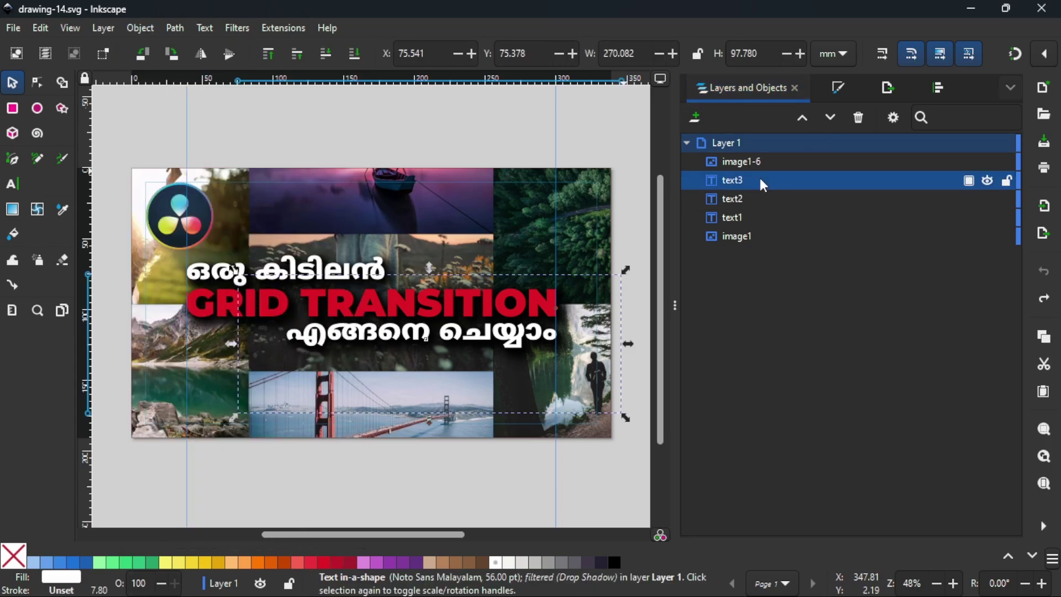
{"action": "left_click", "coordinate": [746, 200], "text": "shift"}
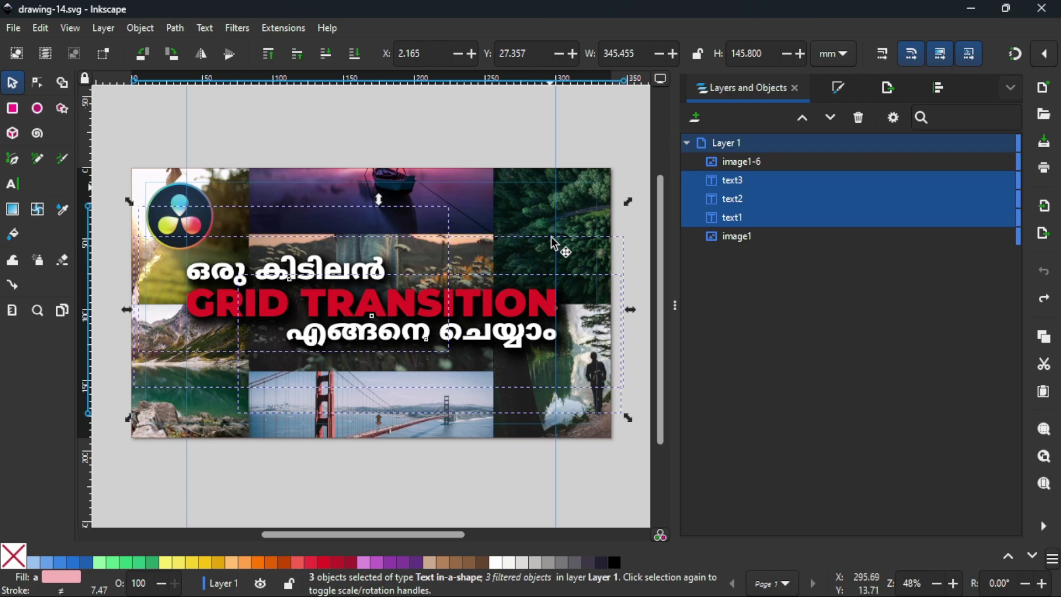
{"action": "left_click", "coordinate": [538, 304]}
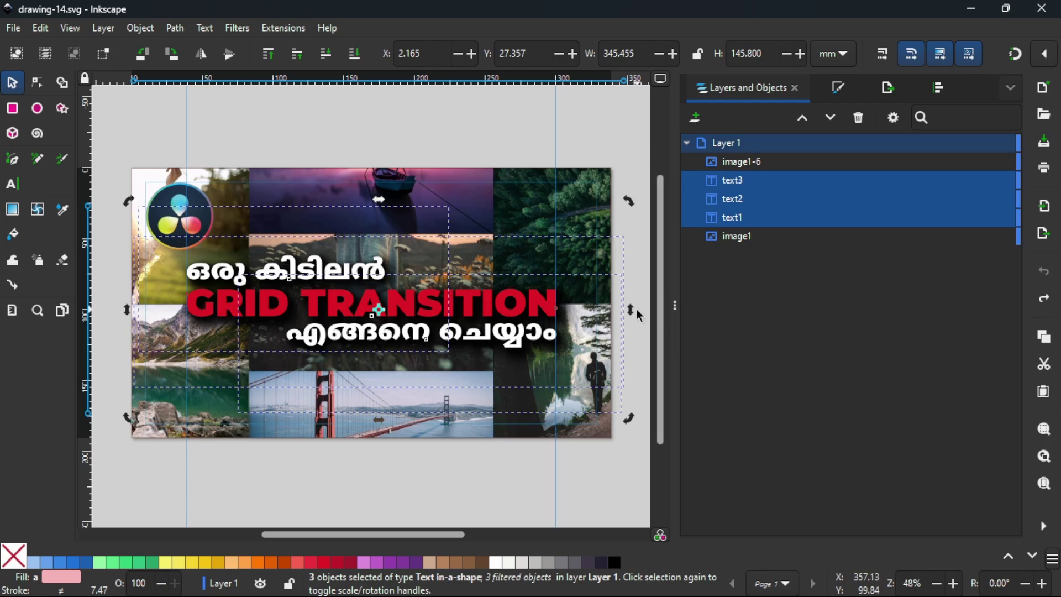
Skew the three title lines upward to about -8.7°, nudge them up, then deselect
{"action": "left_click_drag", "start_coordinate": [632, 312], "coordinate": [624, 283]}
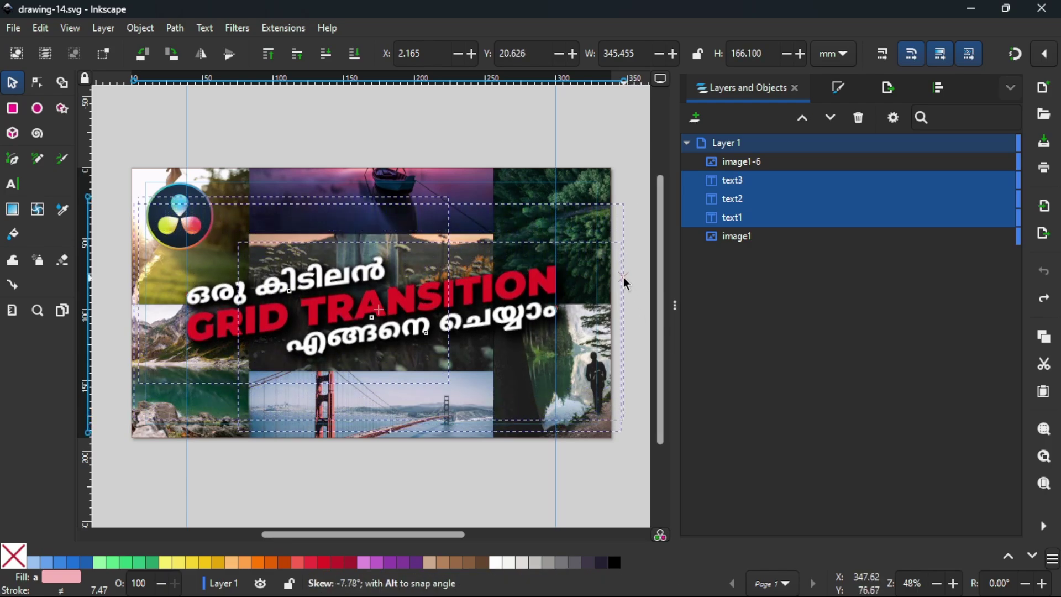
{"action": "left_click_drag", "start_coordinate": [623, 281], "coordinate": [620, 273]}
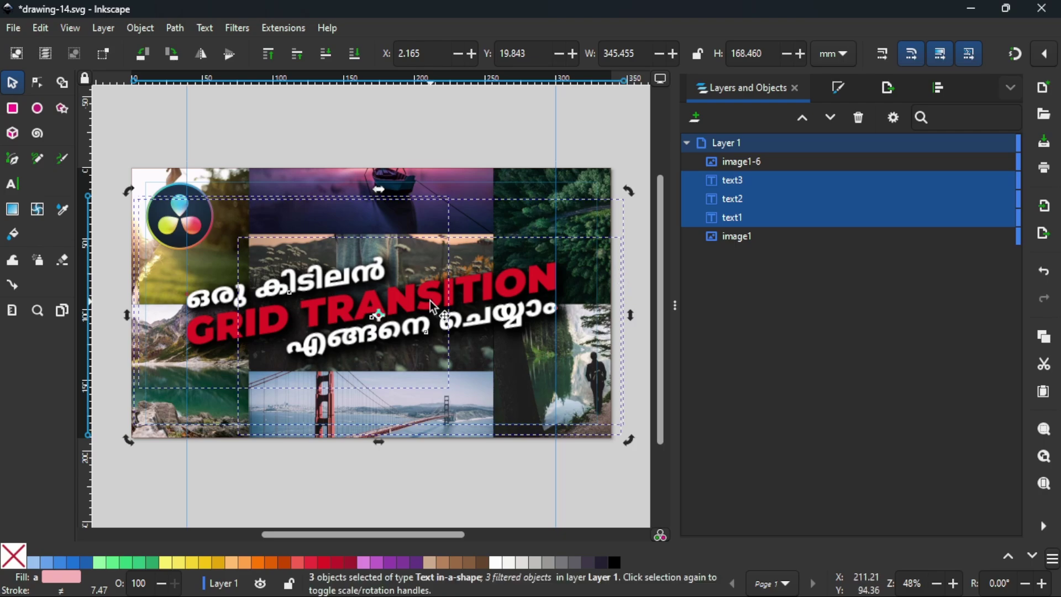
{"action": "left_click_drag", "start_coordinate": [423, 301], "coordinate": [423, 294]}
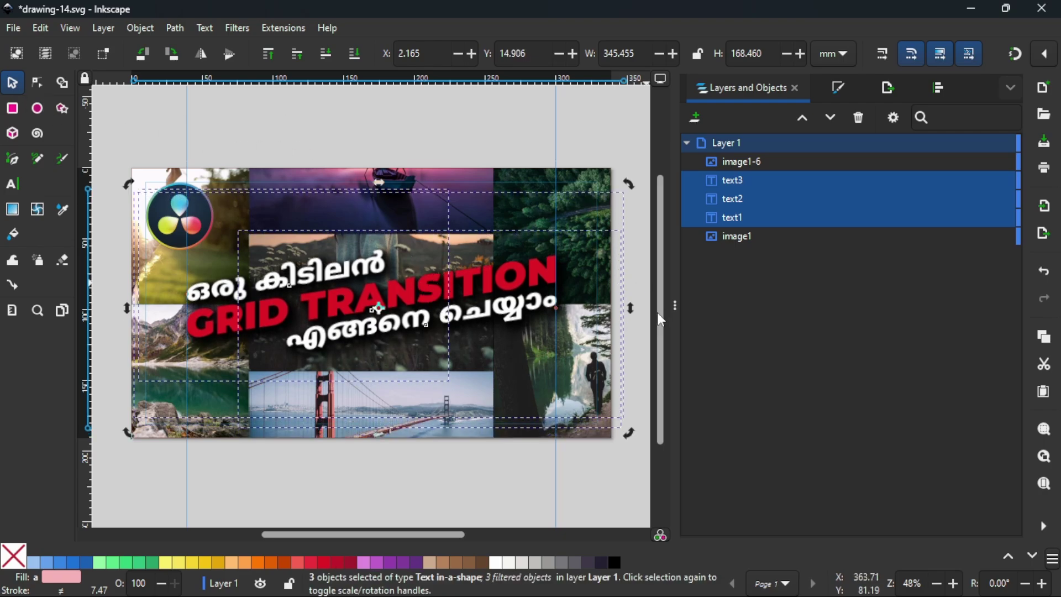
{"action": "left_click_drag", "start_coordinate": [630, 308], "coordinate": [630, 314]}
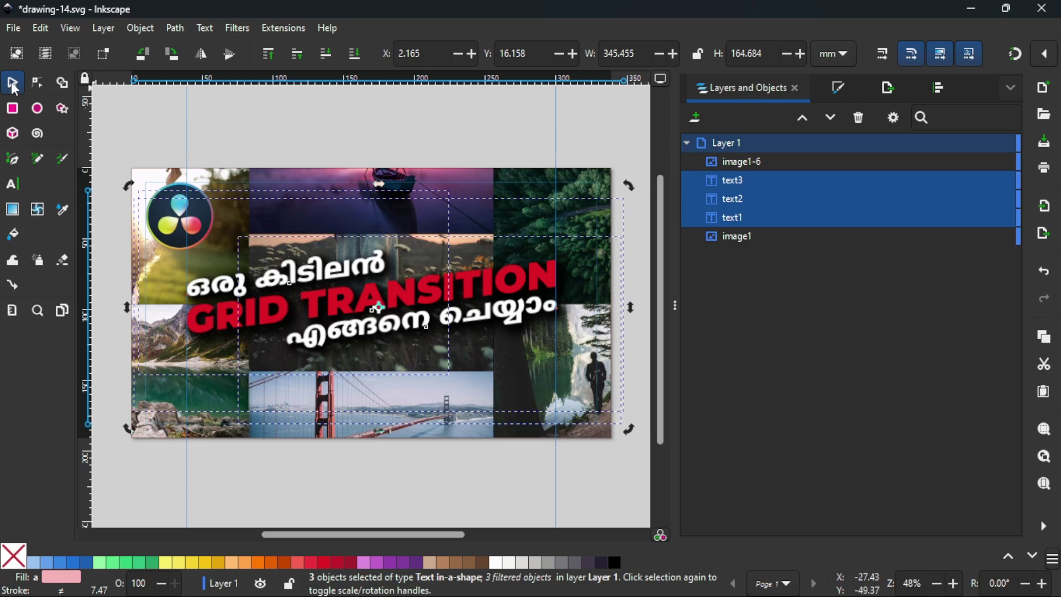
{"action": "left_click", "coordinate": [413, 129]}
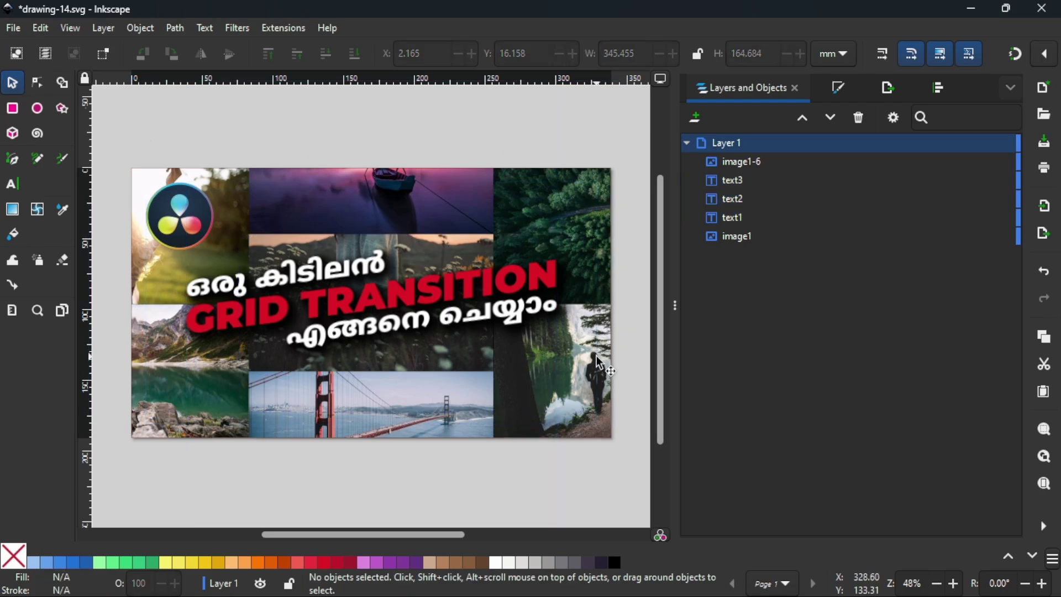